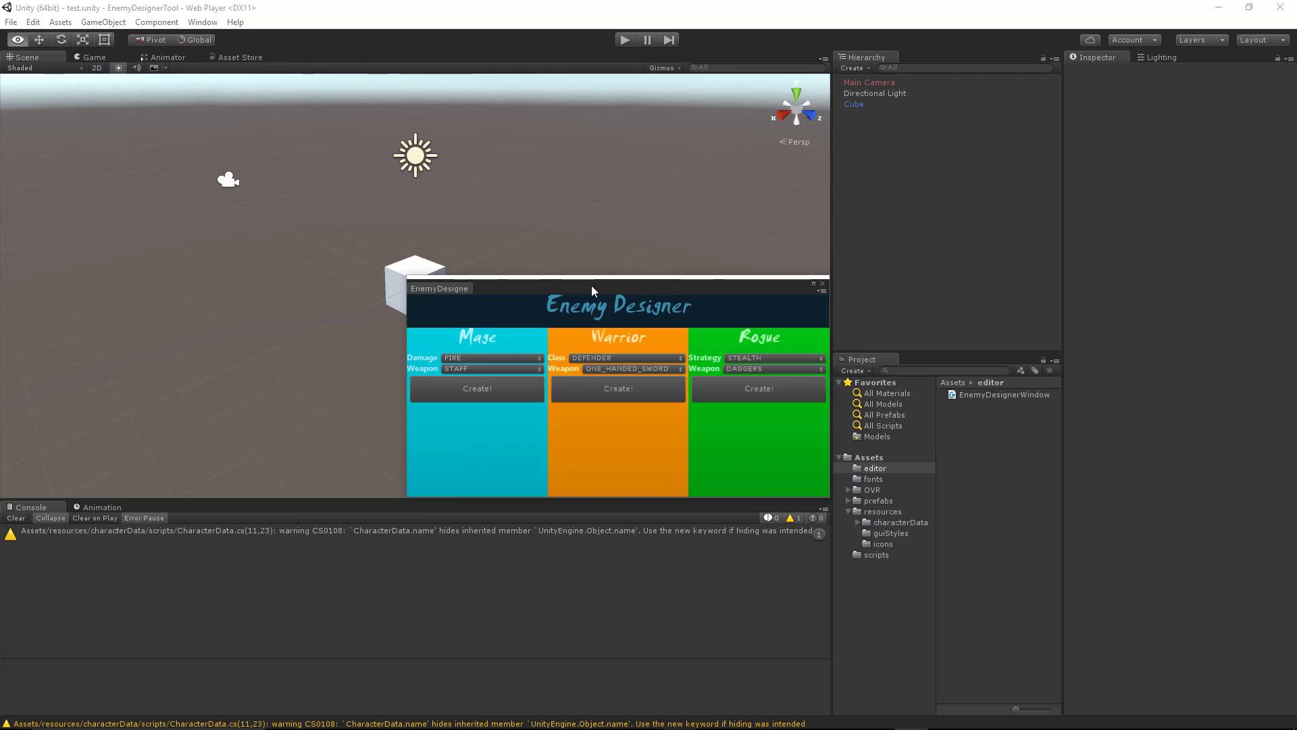
Step: Nudge the Enemy Designer window slightly into position
drag(625, 281, 617, 270)
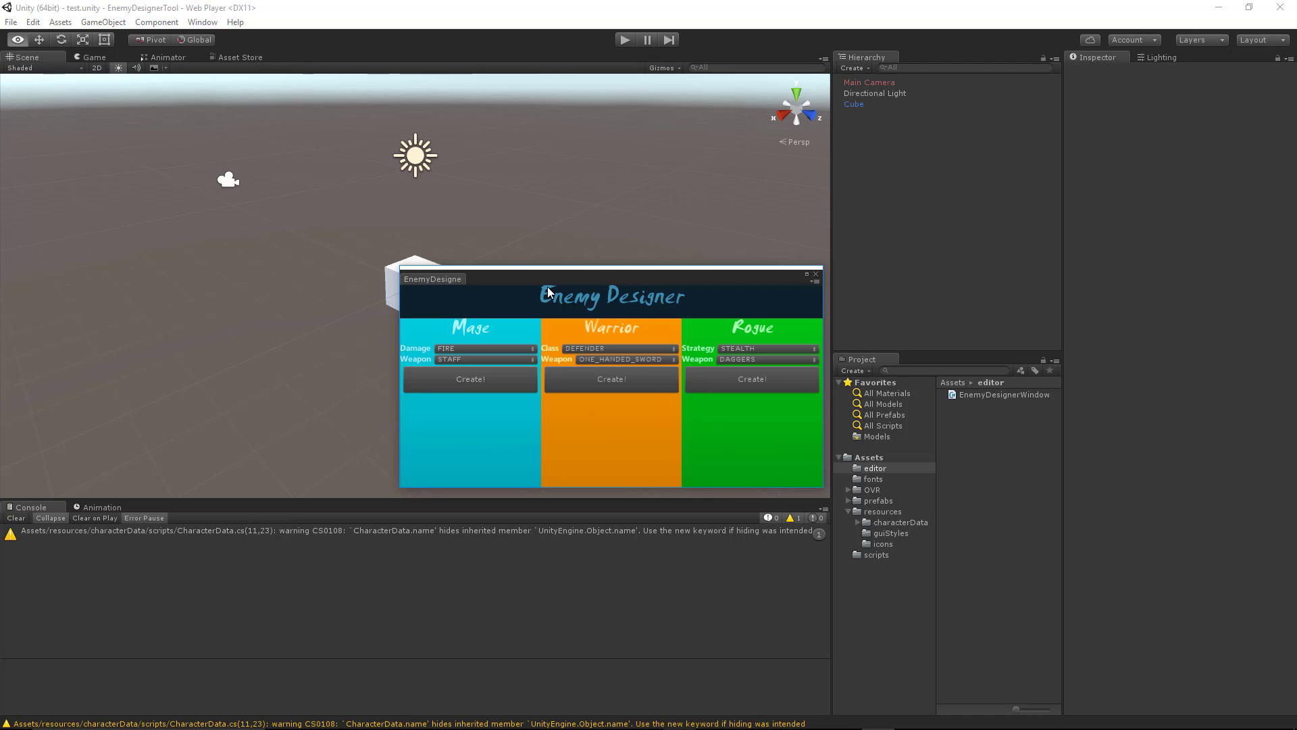
drag(557, 273, 548, 274)
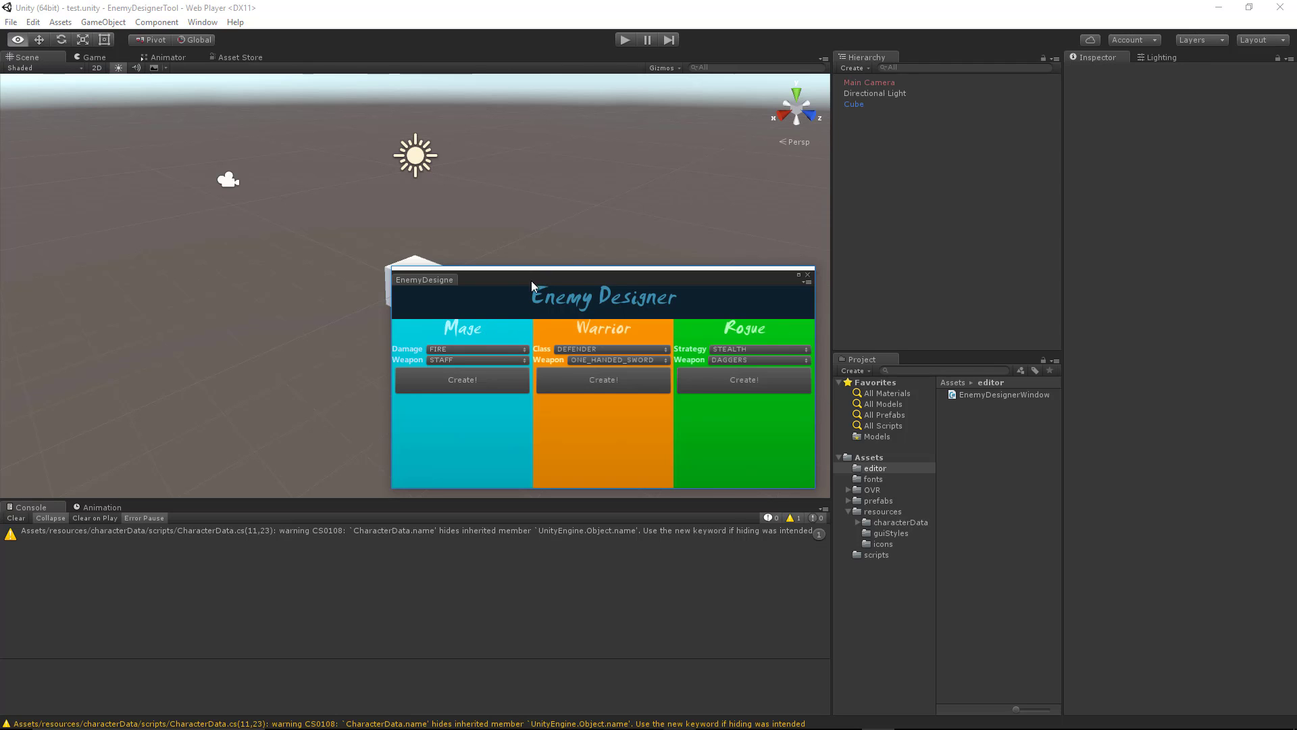
drag(534, 278, 544, 290)
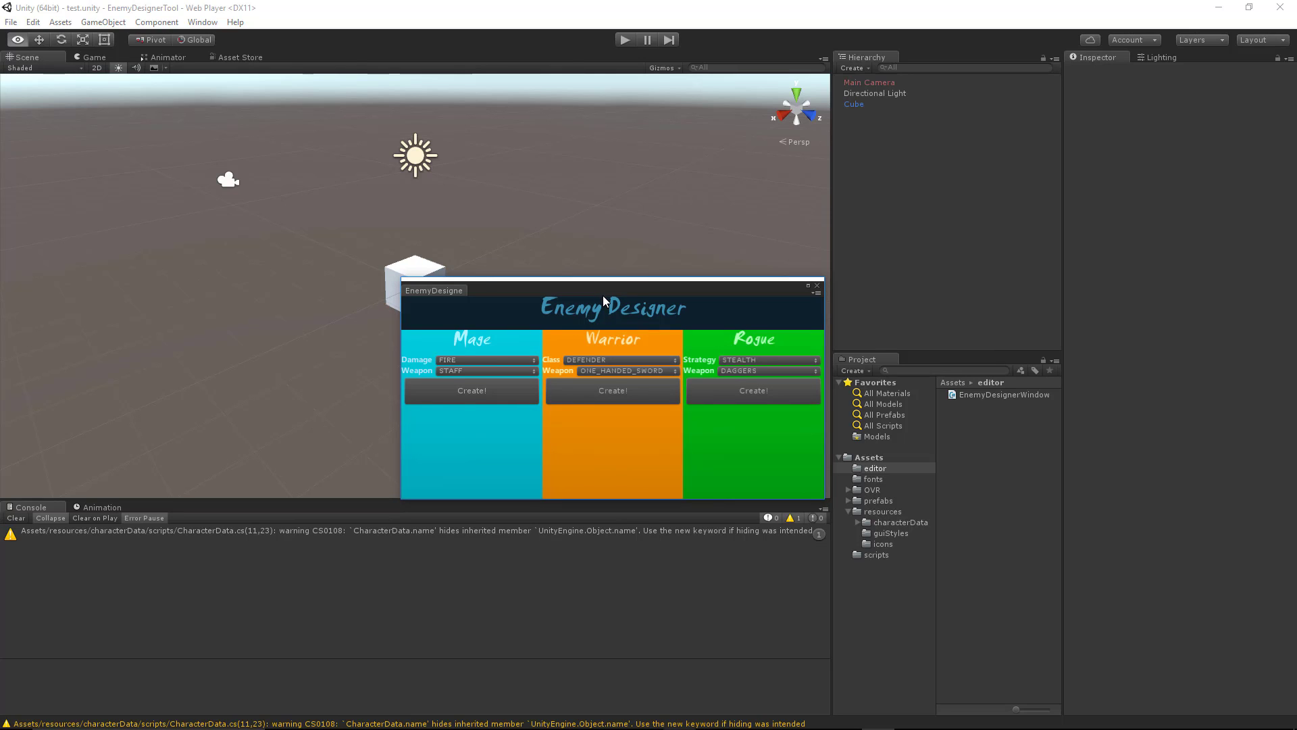
drag(603, 296, 610, 290)
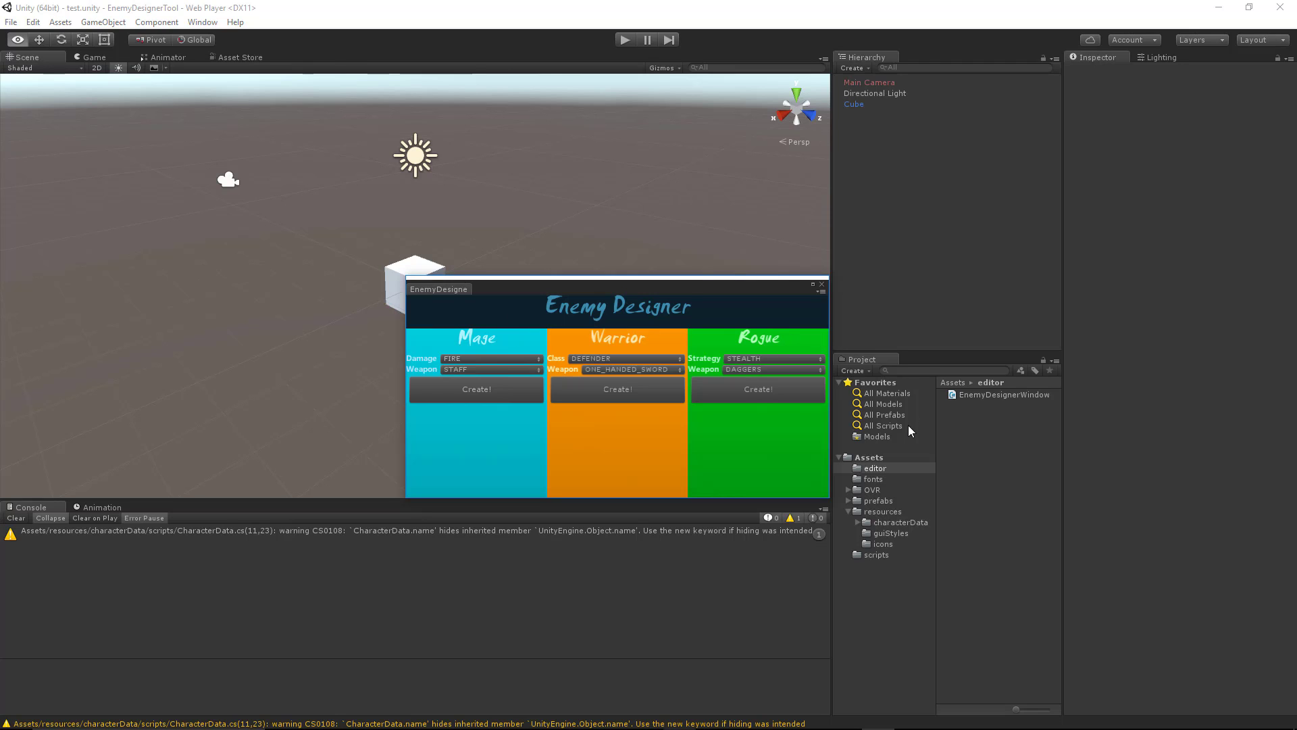
Step: In resources/icons, inspect the editor_mageIcon, editor_rogueIcon and editor_warriorIcon assets
click(878, 544)
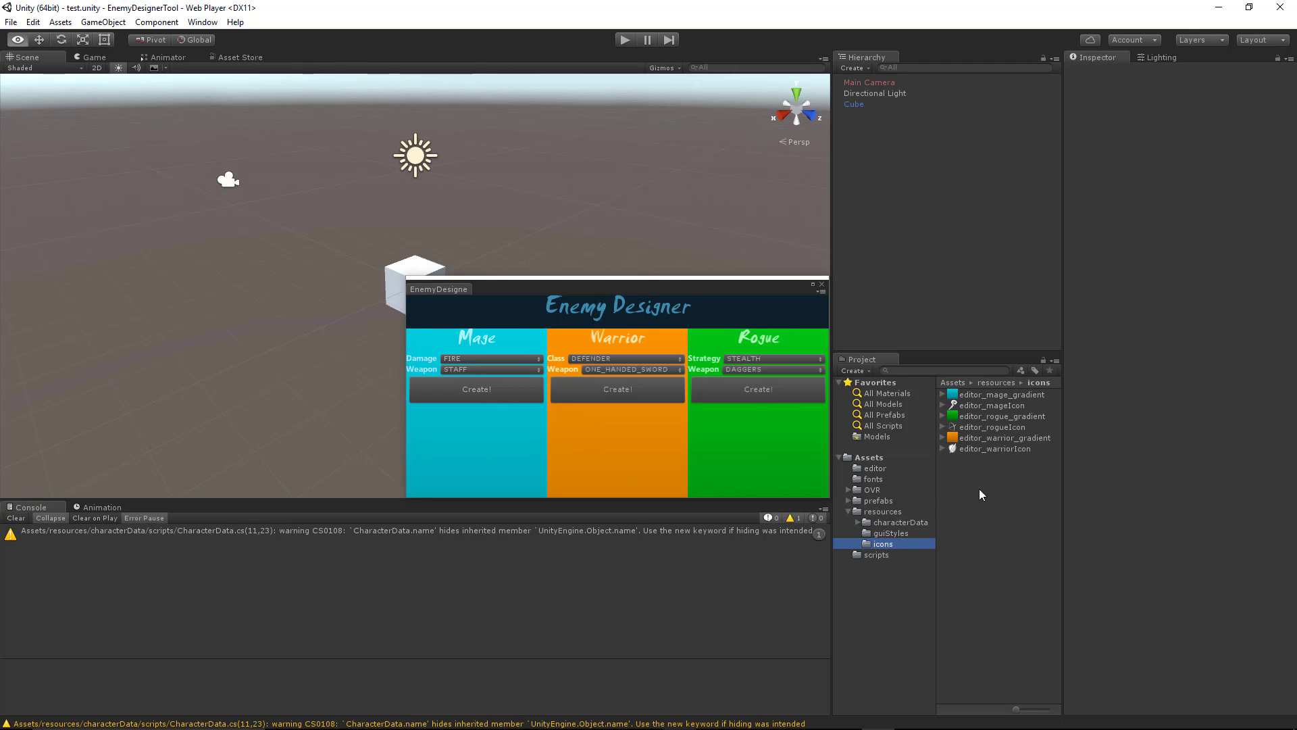
click(878, 511)
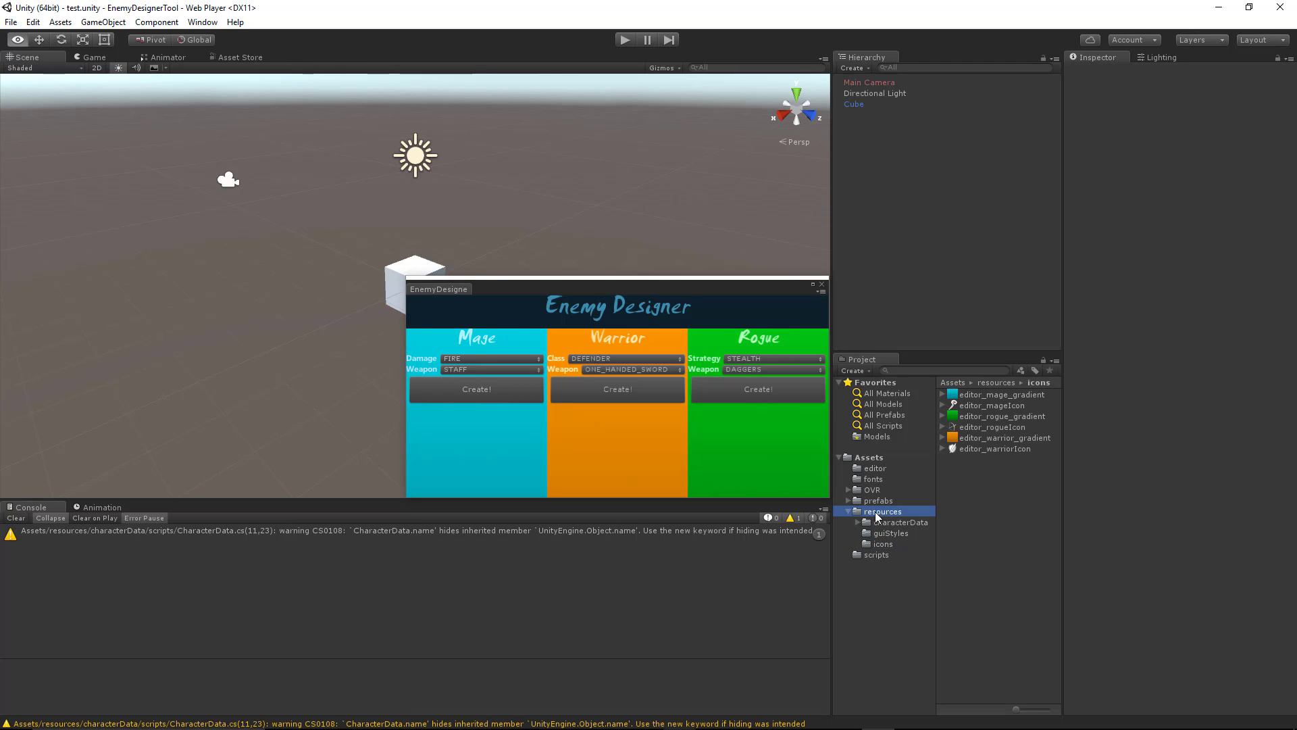
click(891, 544)
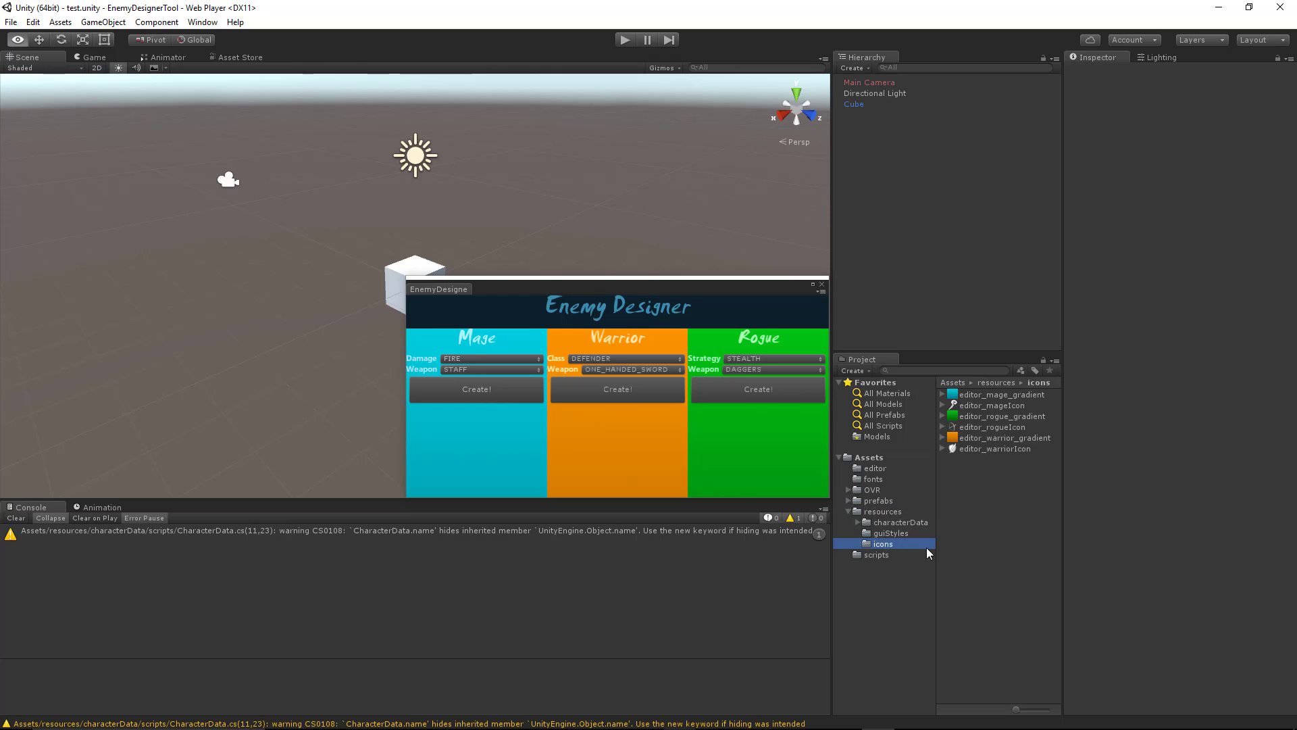
click(981, 408)
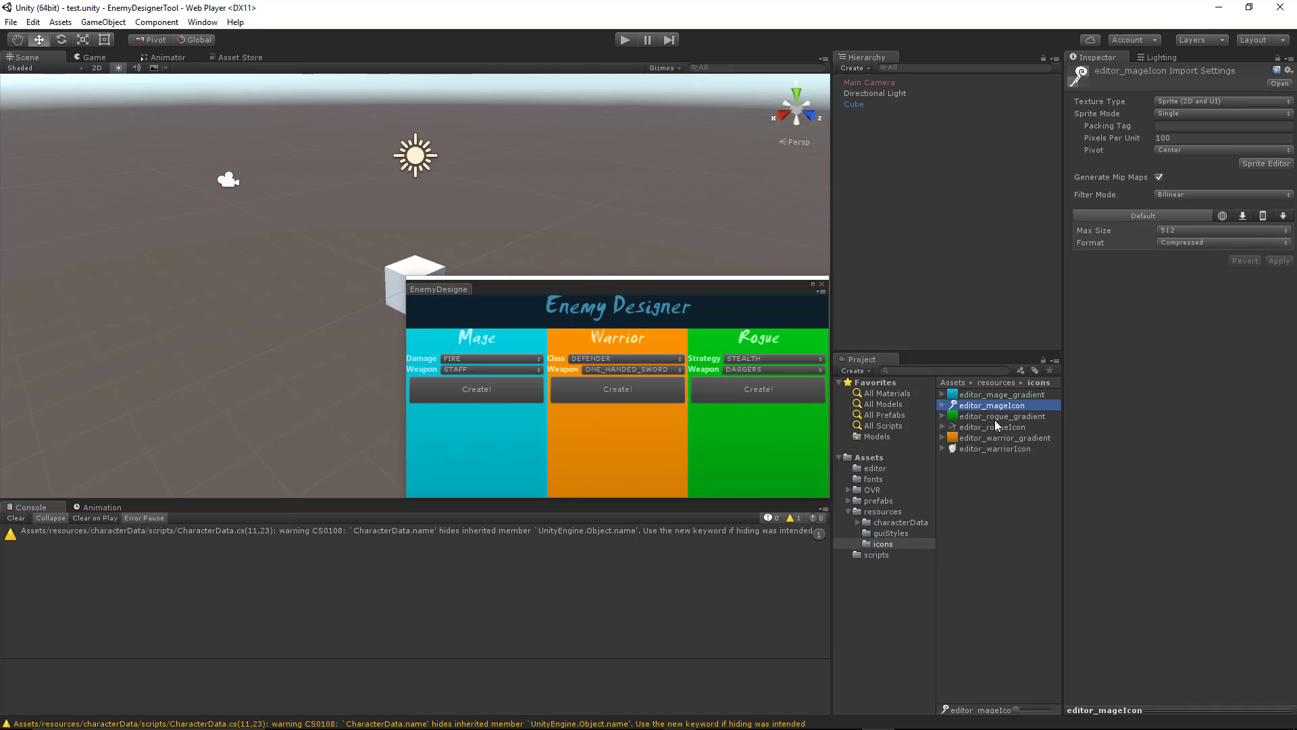
click(997, 427)
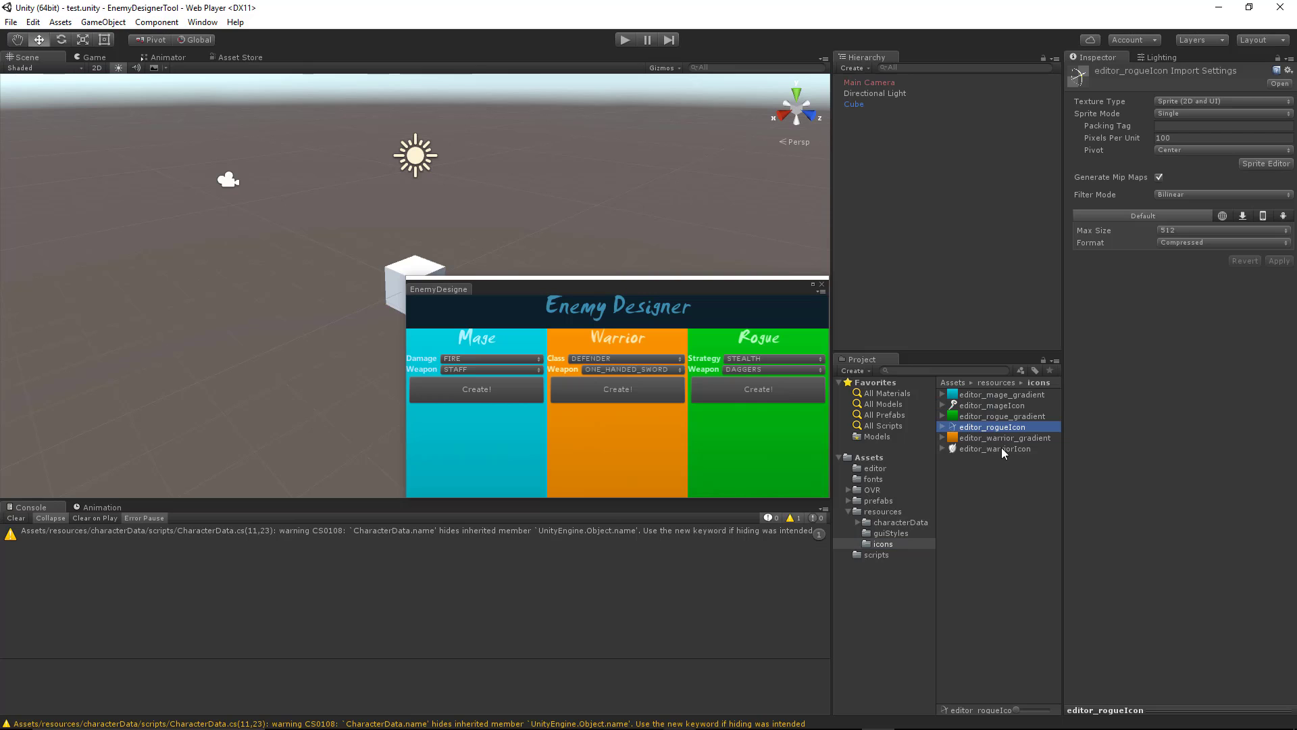
click(1002, 446)
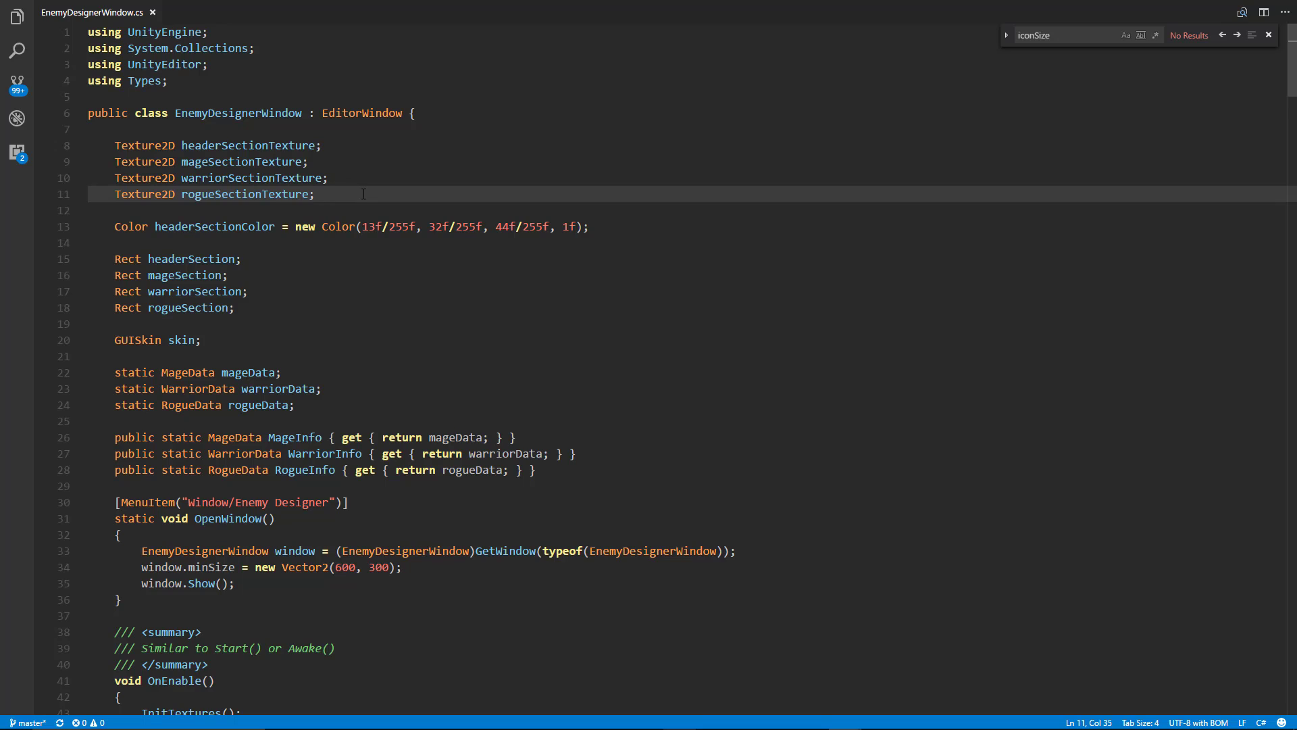
Step: Declare 'Texture2D mageTexture;' below rogueSectionTexture and 'Rect mageIconSection;' below rogueSection
key(Return)
text(Texture2D )
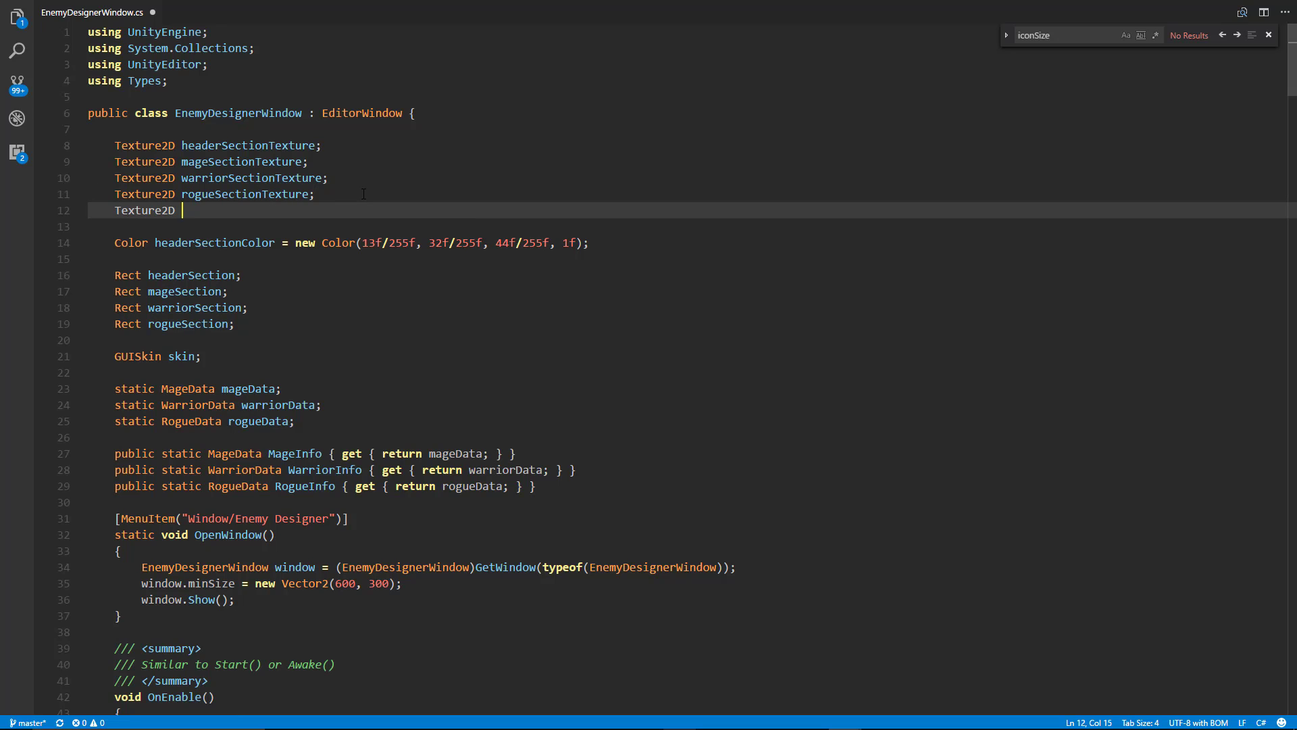
text(mageTexture;)
click(276, 326)
key(Return)
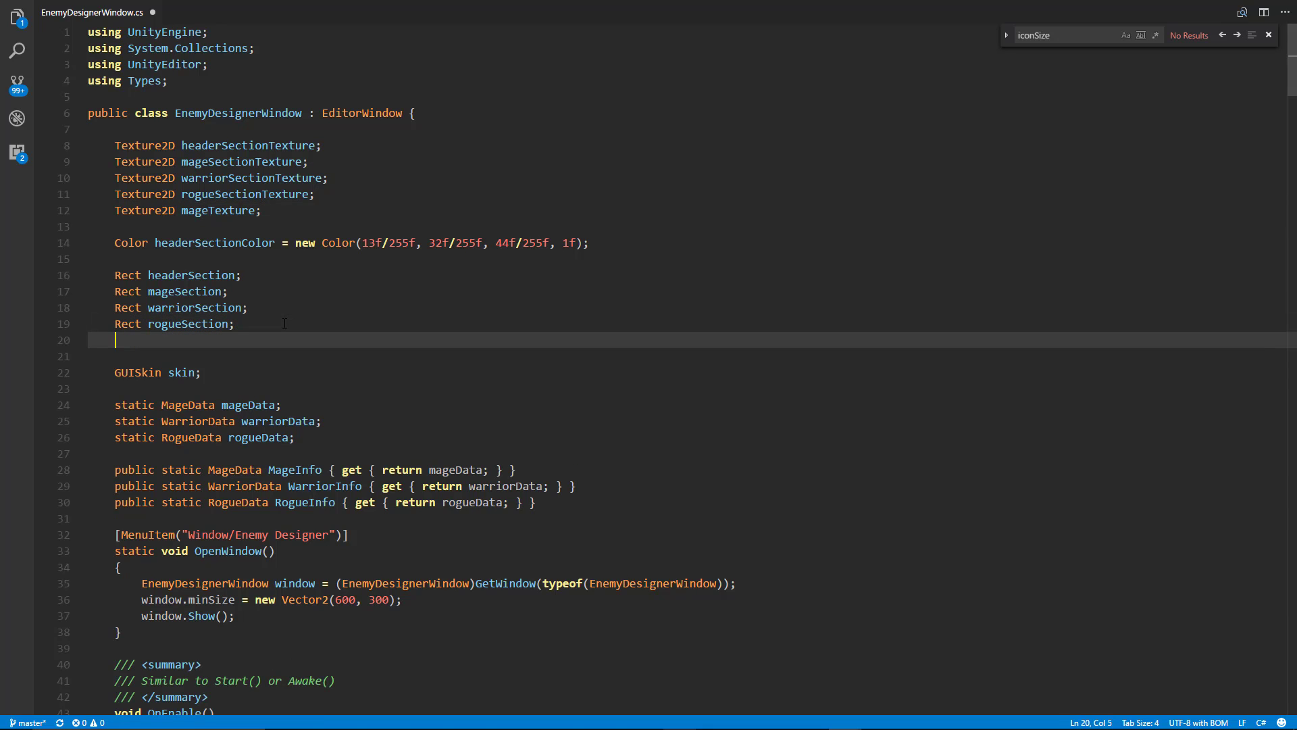
text(Rect r)
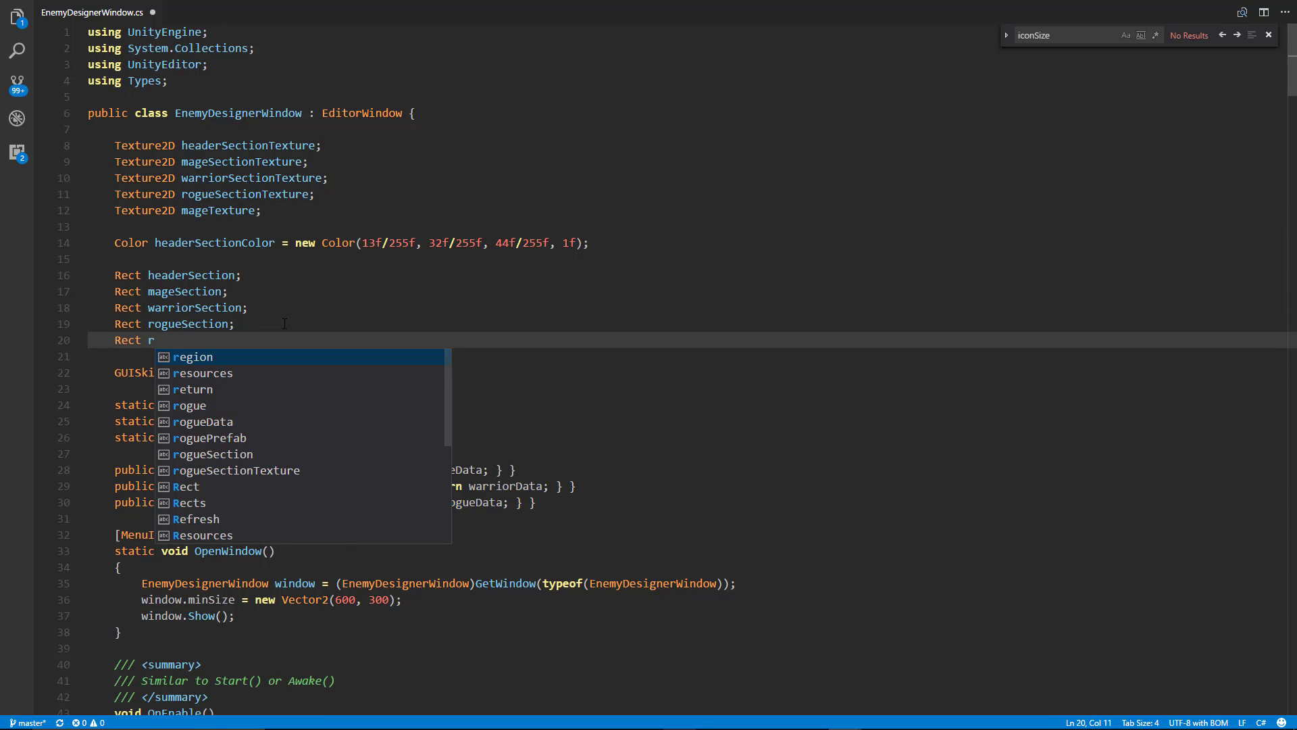
key(BackSpace)
text(mageIcon)
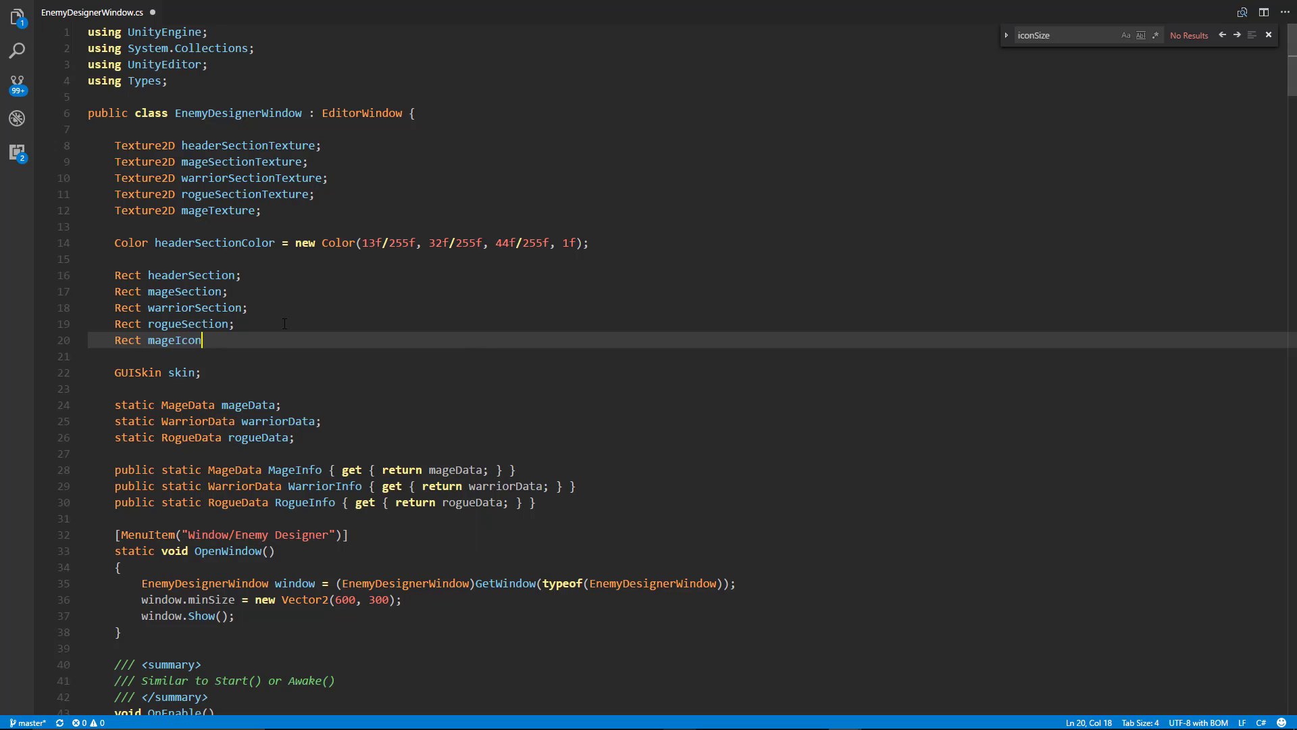
text(Section;)
click(230, 339)
click(221, 210)
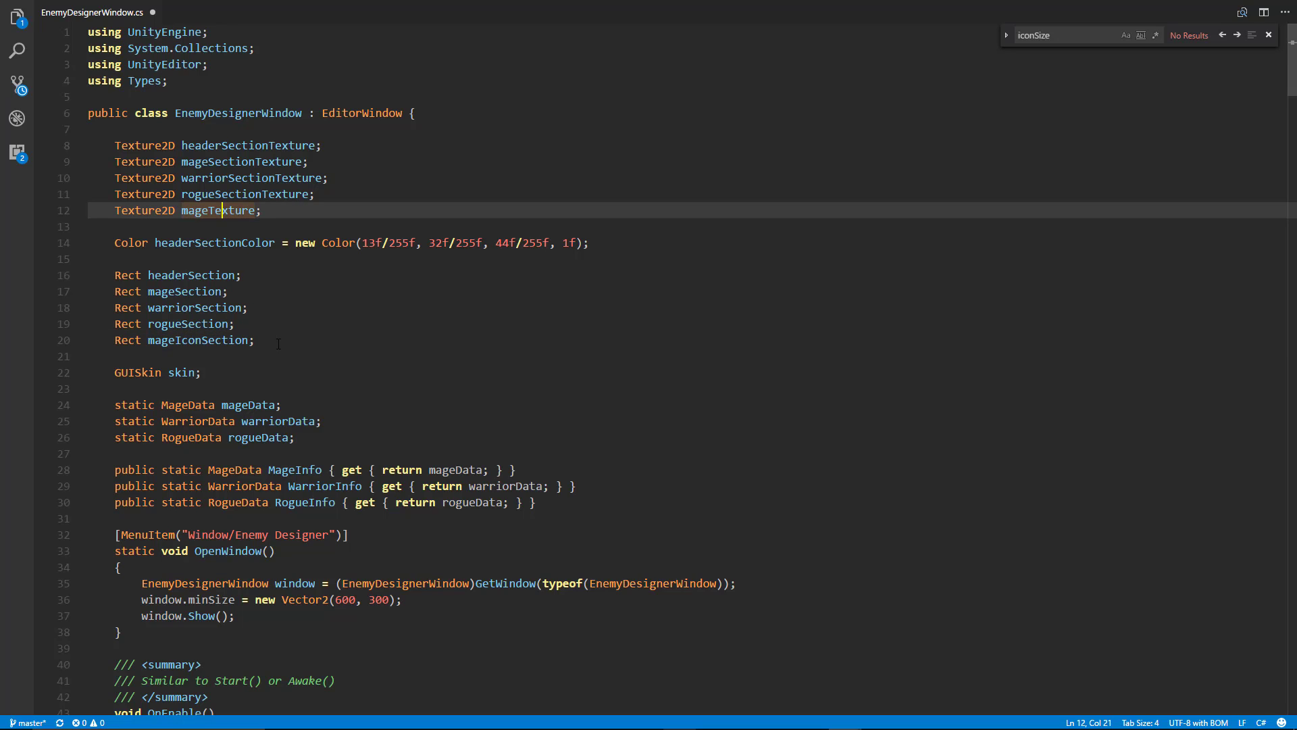
scroll(275, 343, down, 1)
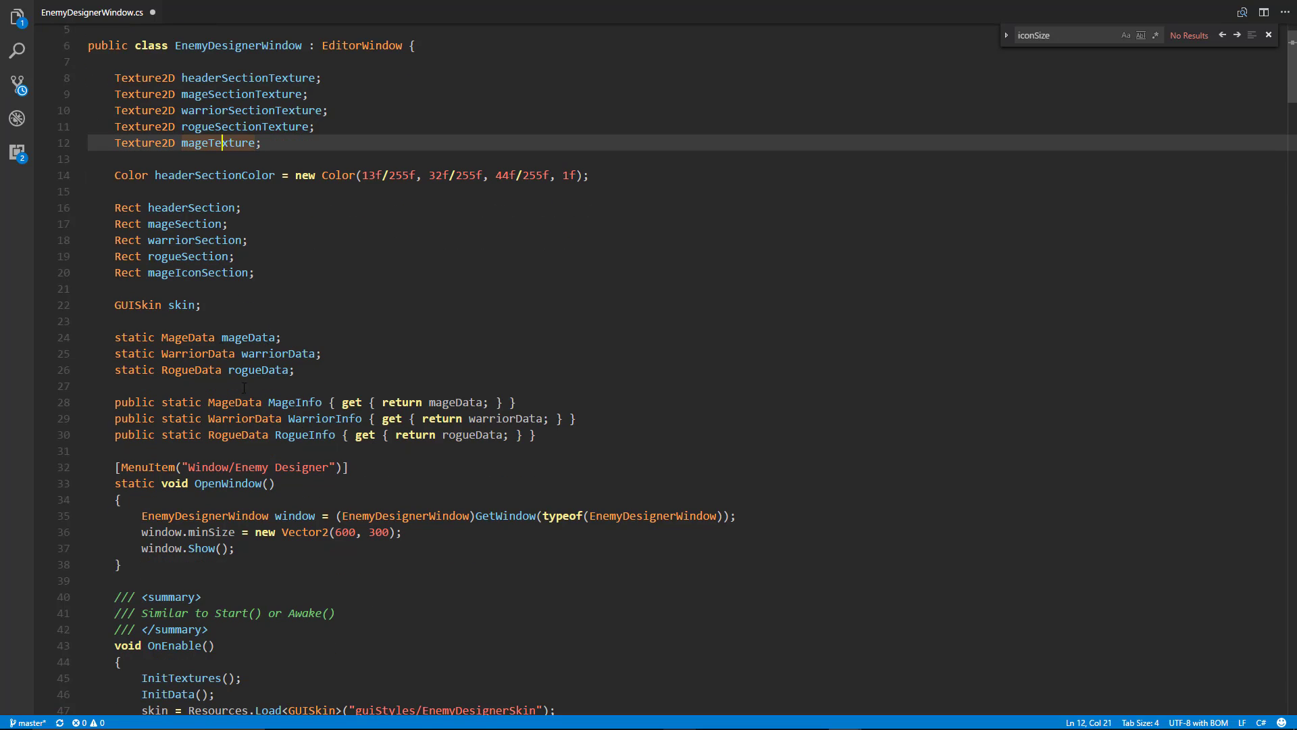
click(556, 438)
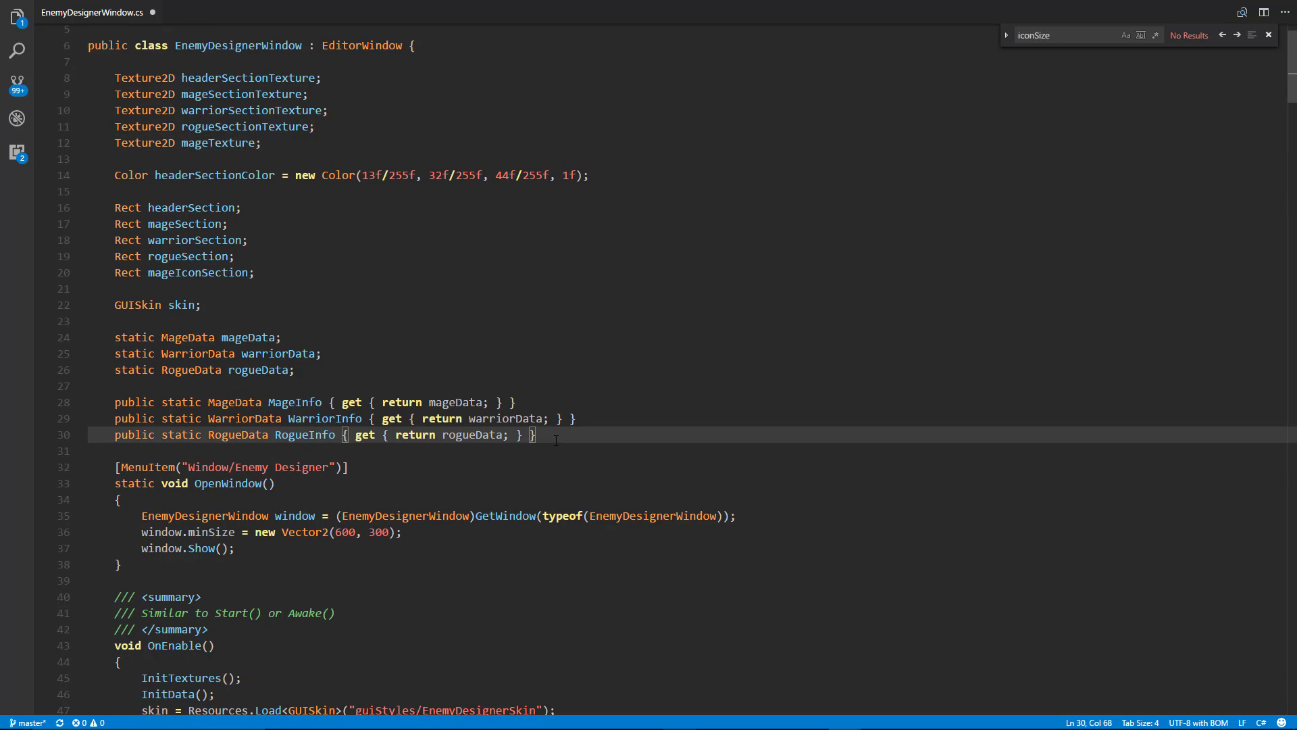
Step: Add 'float iconSize = 80;' on a new line after the RogueInfo property
key(Return)
key(Return)
text(float )
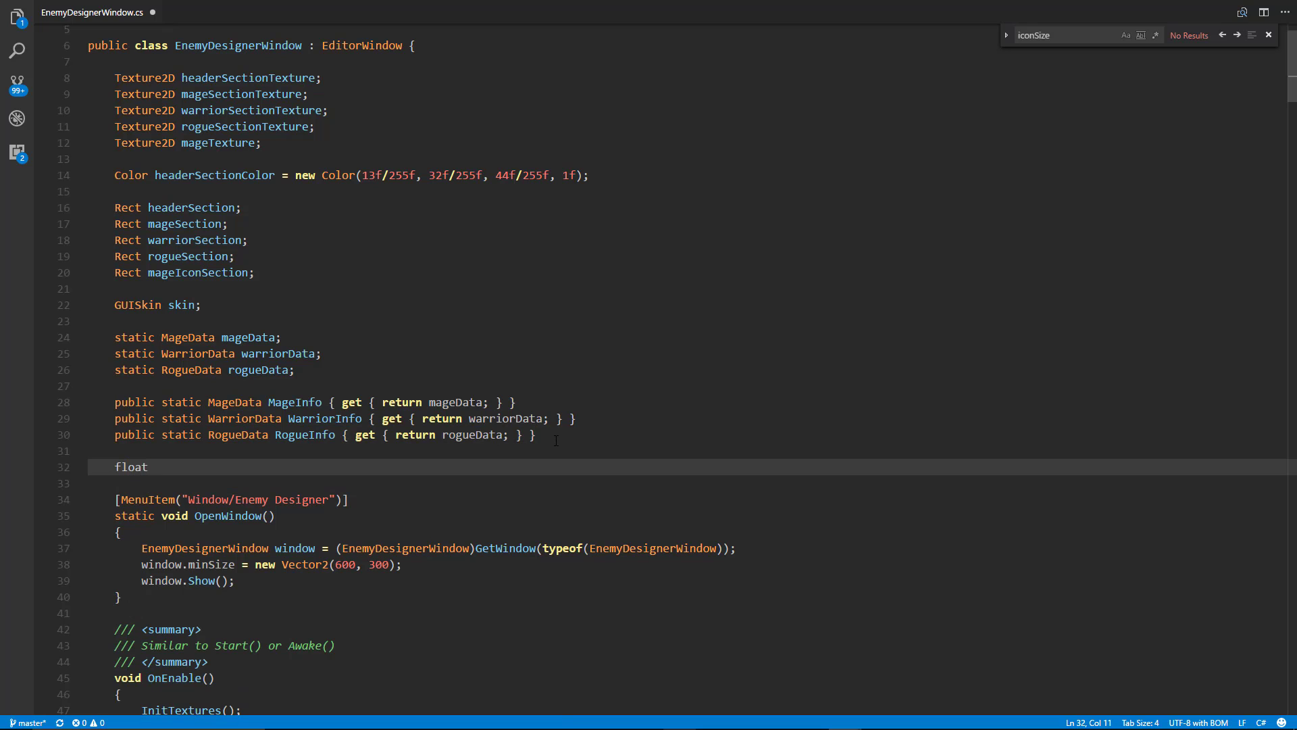
text(iconSize = 8-)
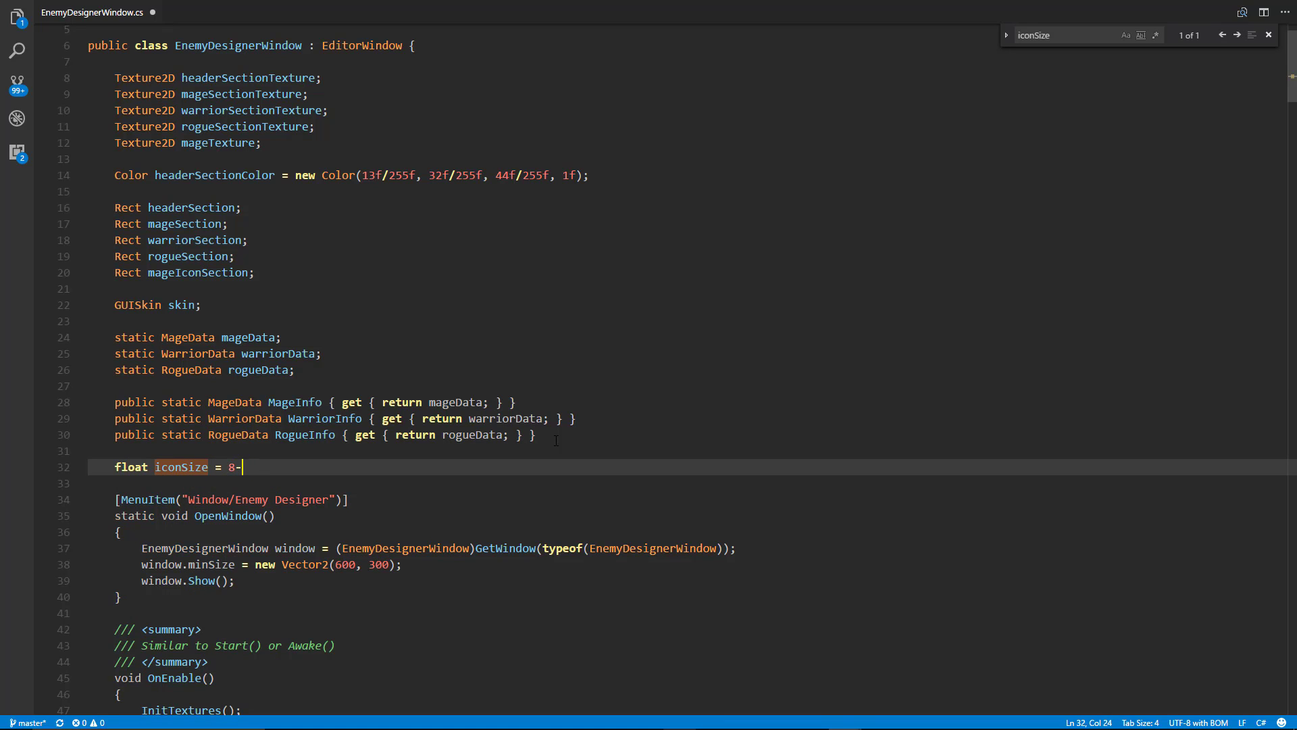
text(0f)
key(BackSpace)
key(BackSpace)
text(0;)
scroll(555, 439, down, 2)
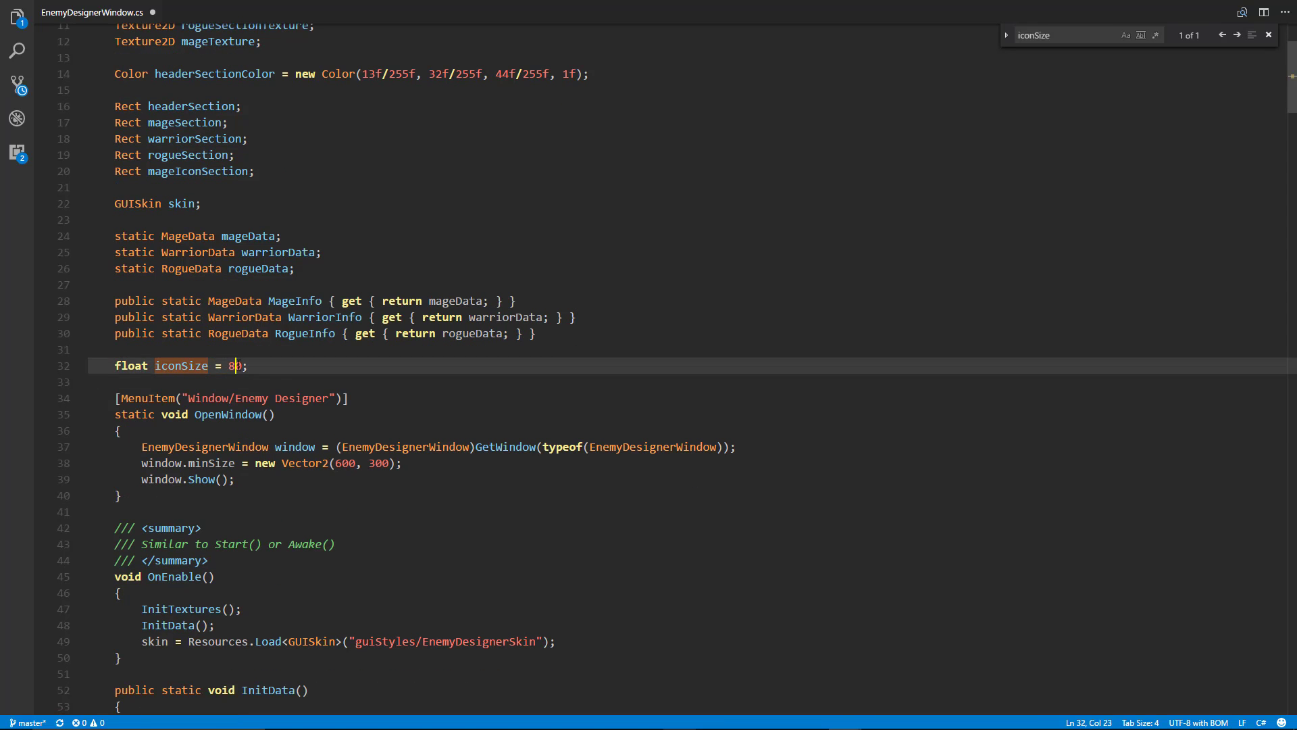
double_click(235, 365)
scroll(275, 407, down, 1)
scroll(275, 407, up, 2)
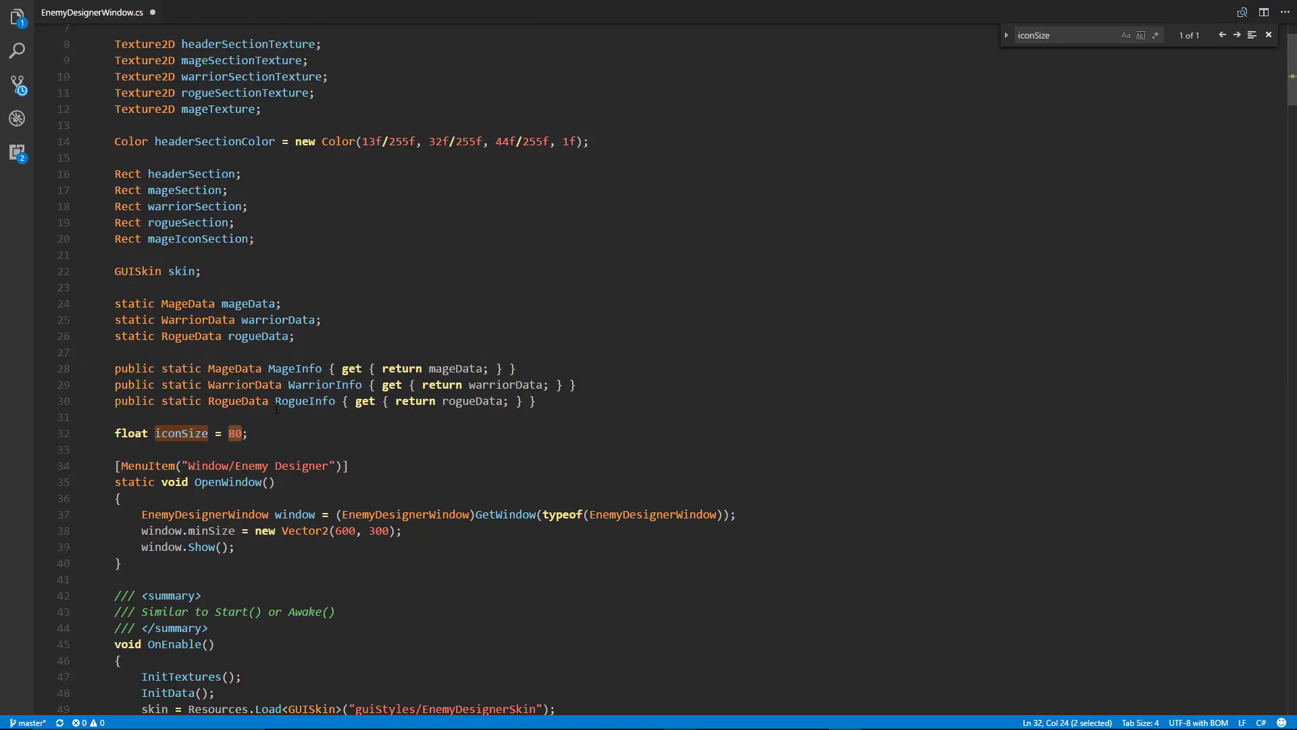
scroll(275, 408, up, 1)
scroll(275, 385, up, 2)
scroll(274, 304, down, 3)
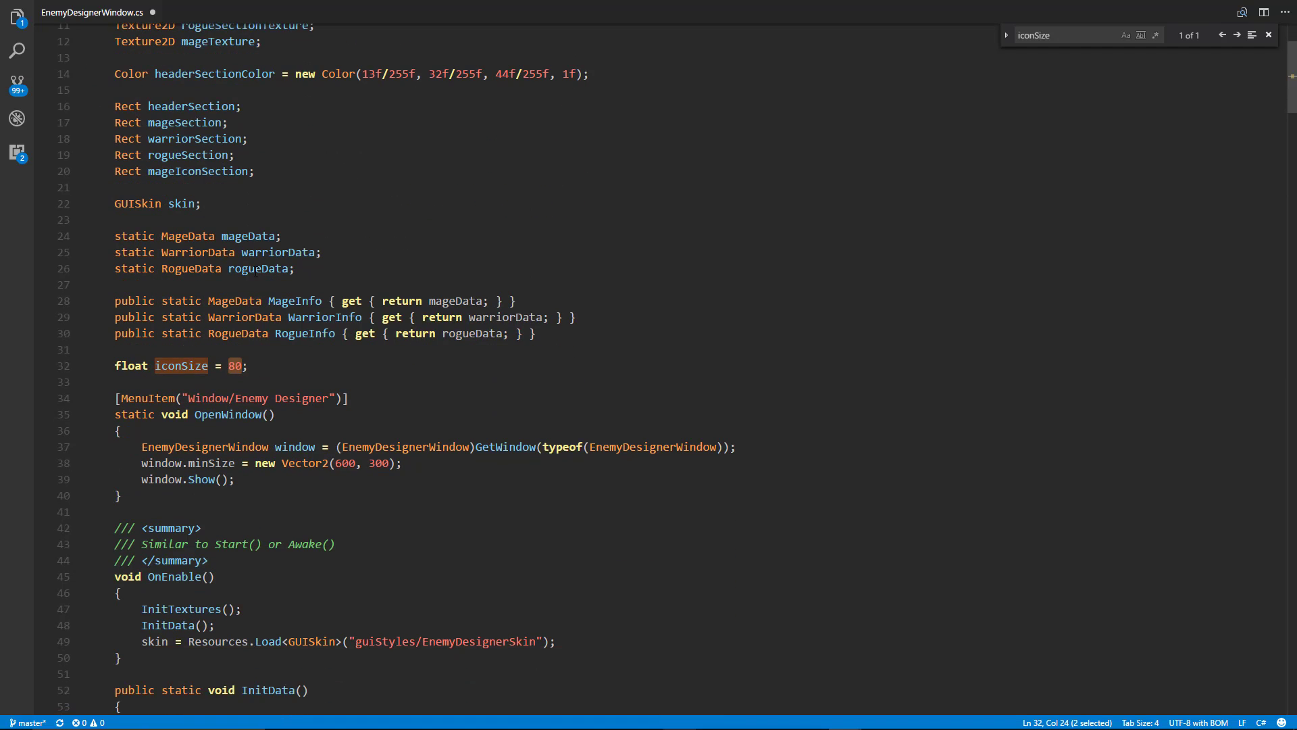
scroll(274, 294, up, 1)
key(ctrl+z)
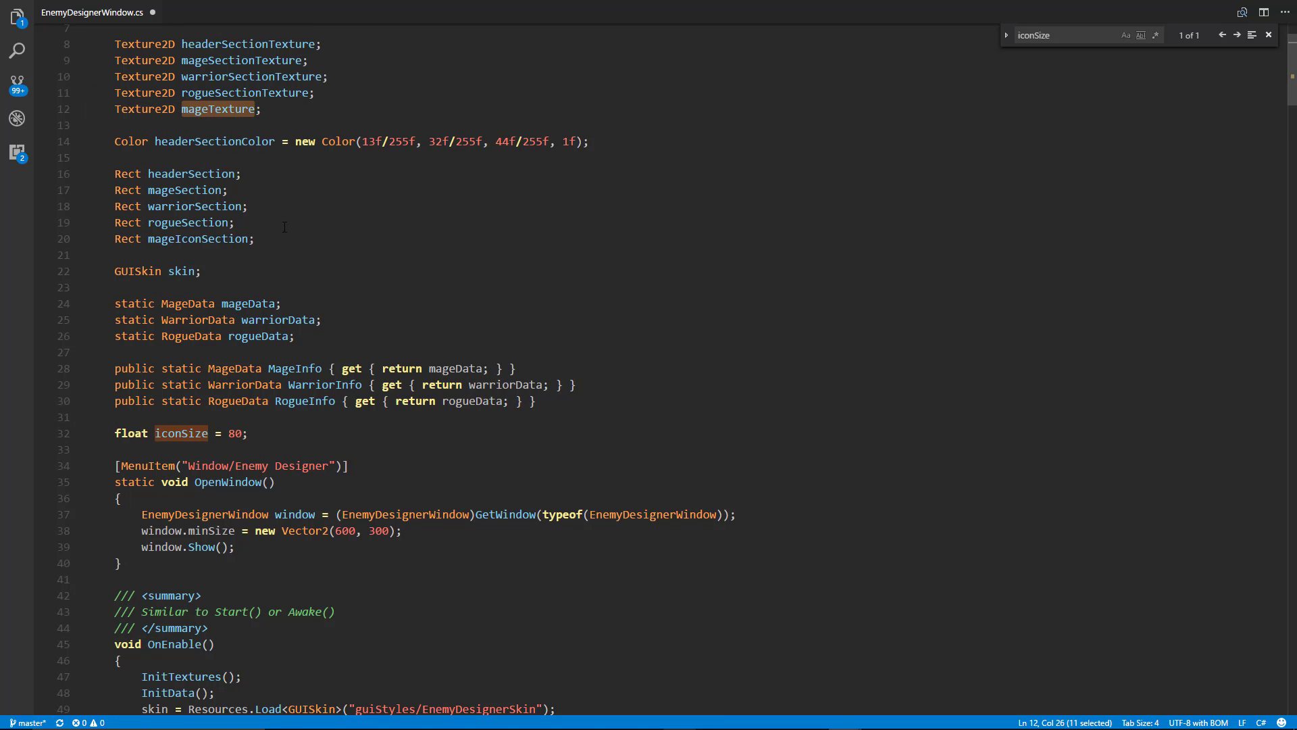
double_click(233, 239)
scroll(233, 239, down, 5)
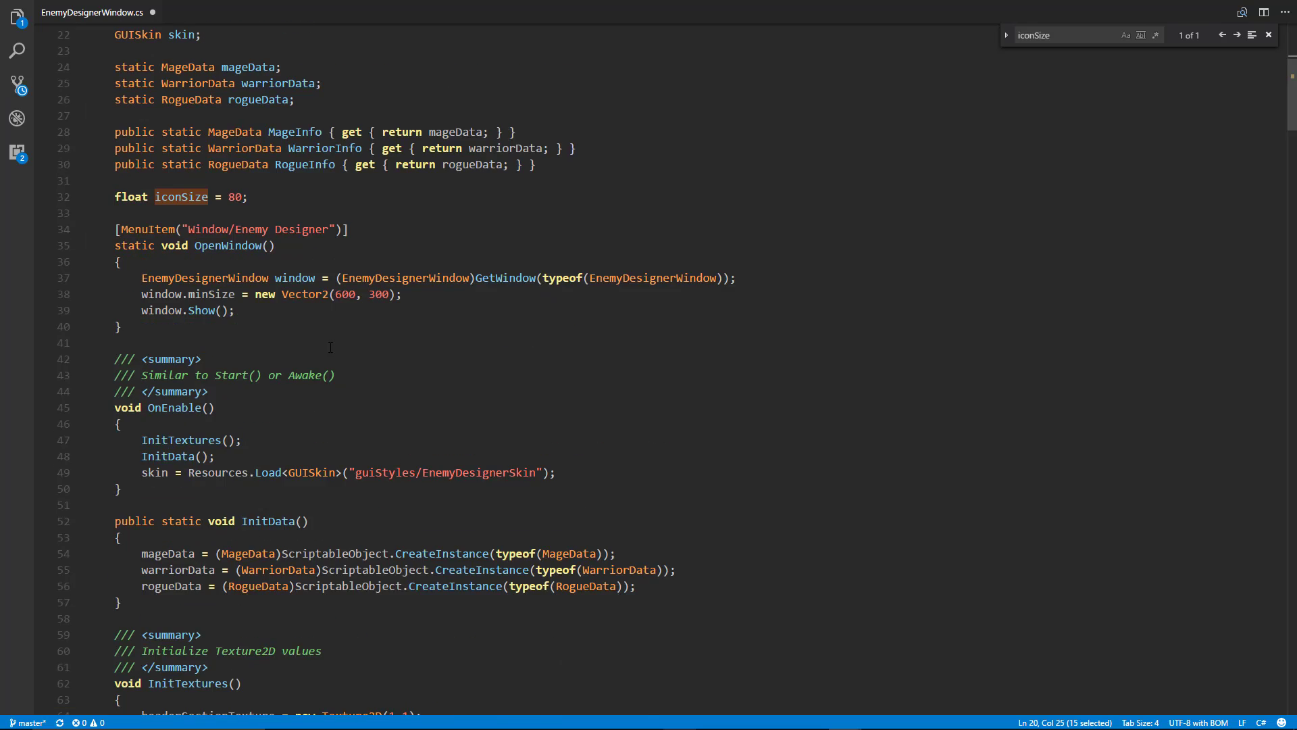
scroll(233, 238, down, 4)
scroll(691, 561, down, 3)
Step: Add a line after the rogue texture load and check where InitTextures is called
click(682, 482)
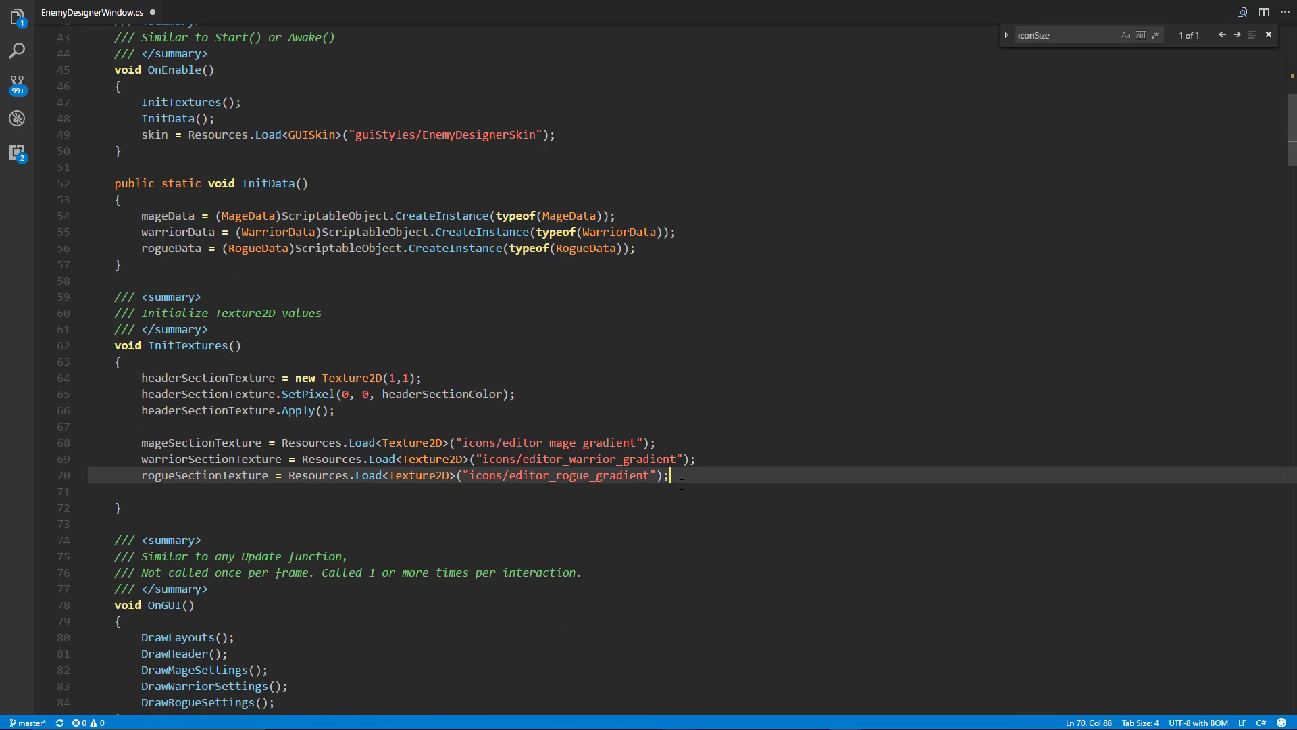
key(Return)
key(Return)
text(mage)
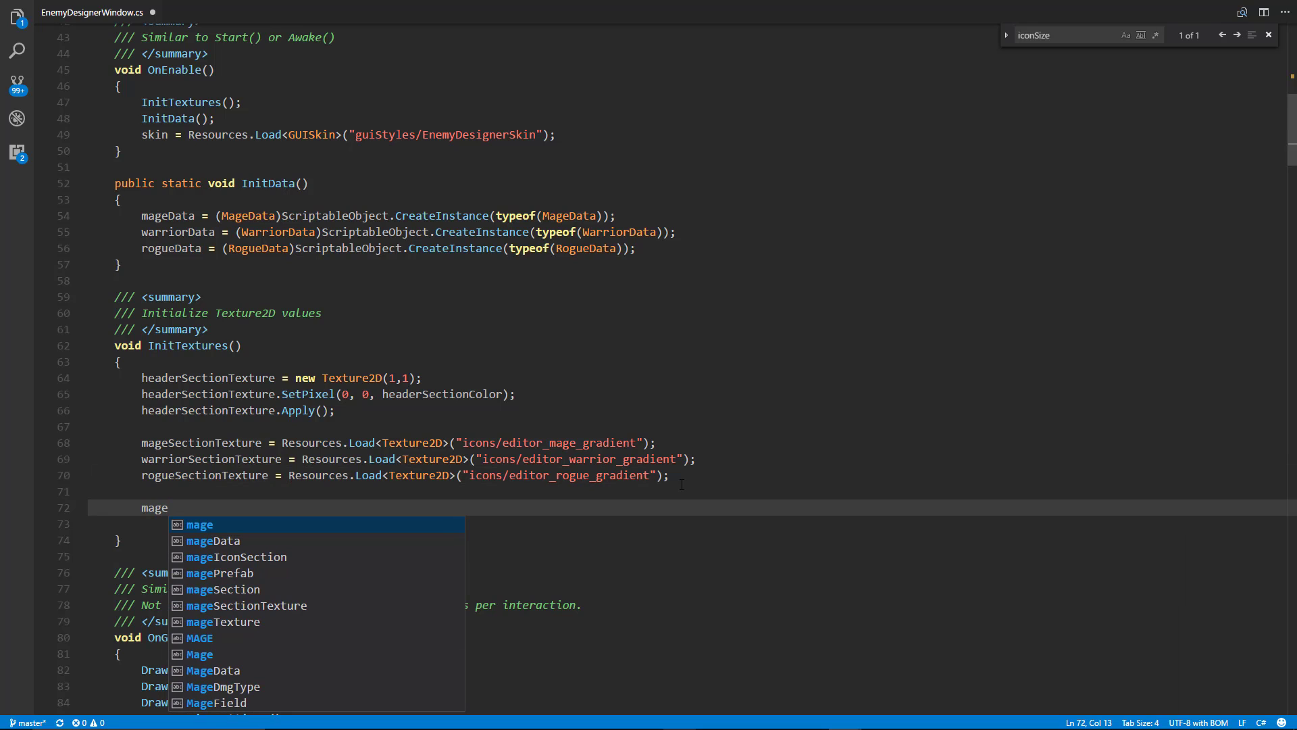
text(Texture =)
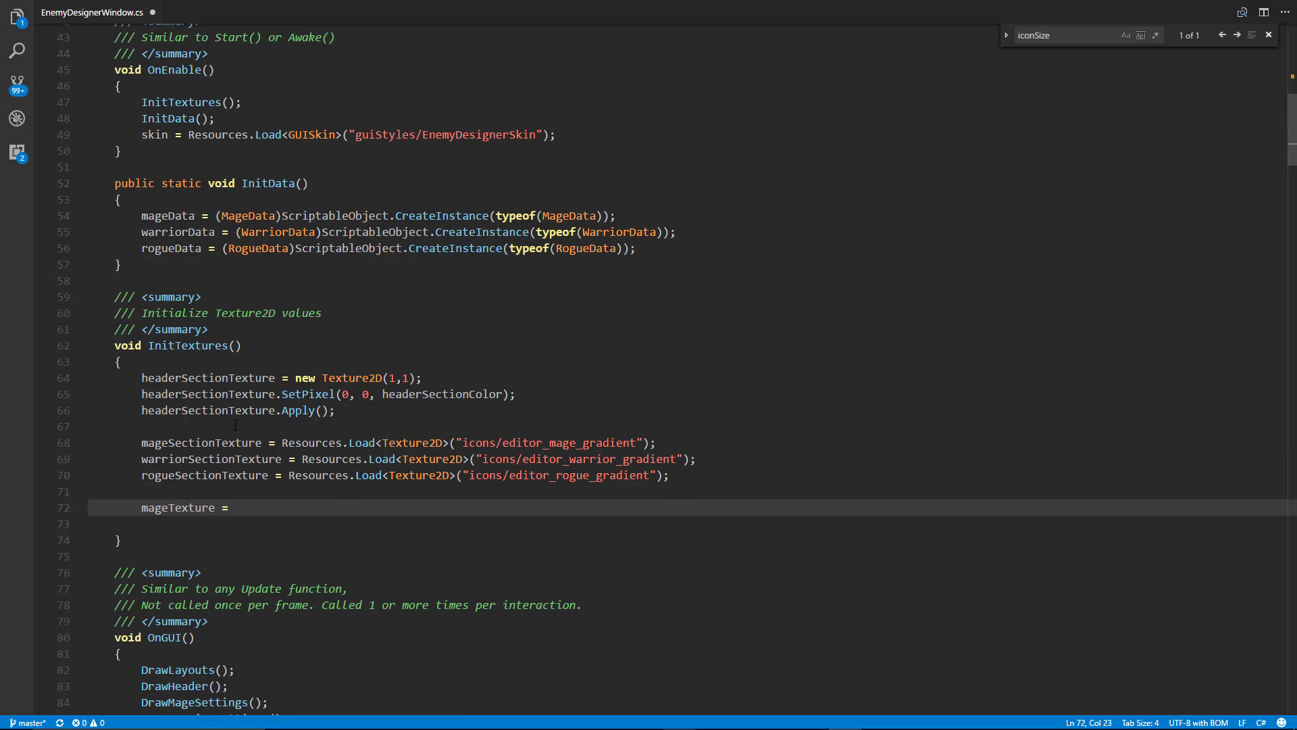
double_click(189, 346)
scroll(203, 288, up, 1)
scroll(203, 288, up, 3)
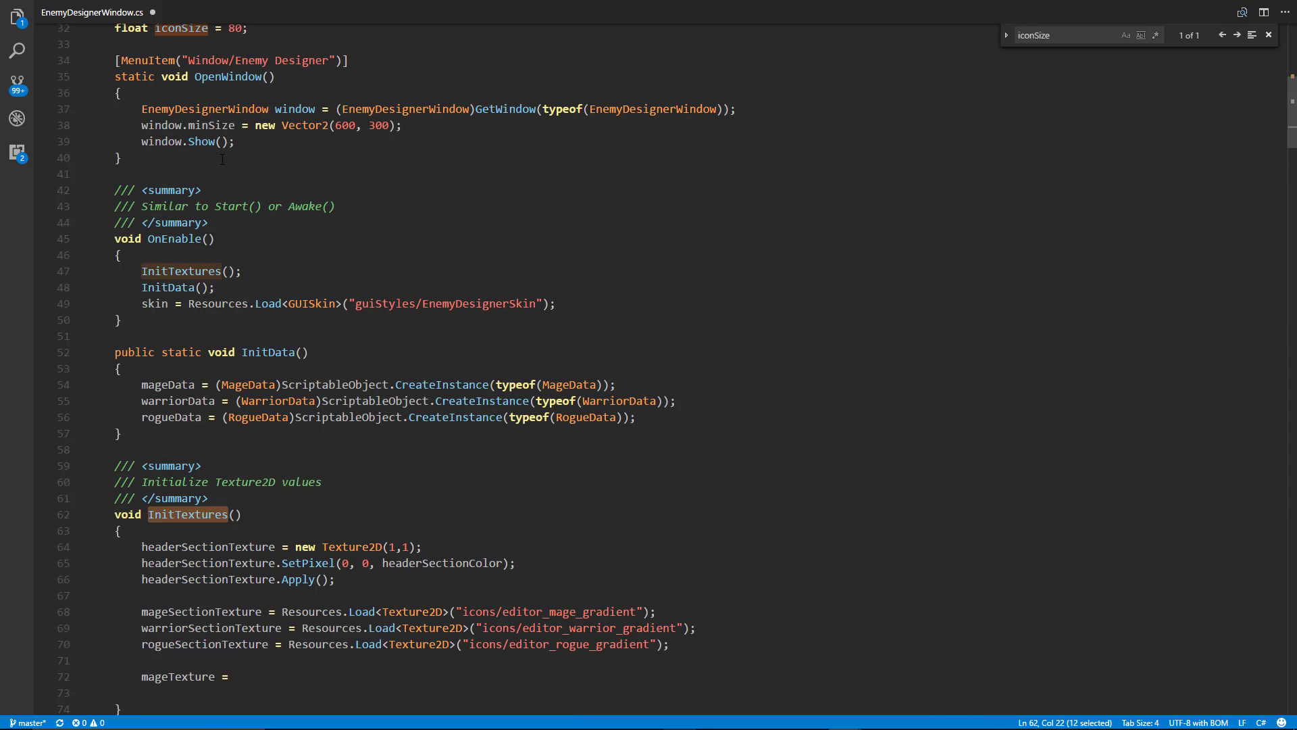
key(ctrl+shift+F3)
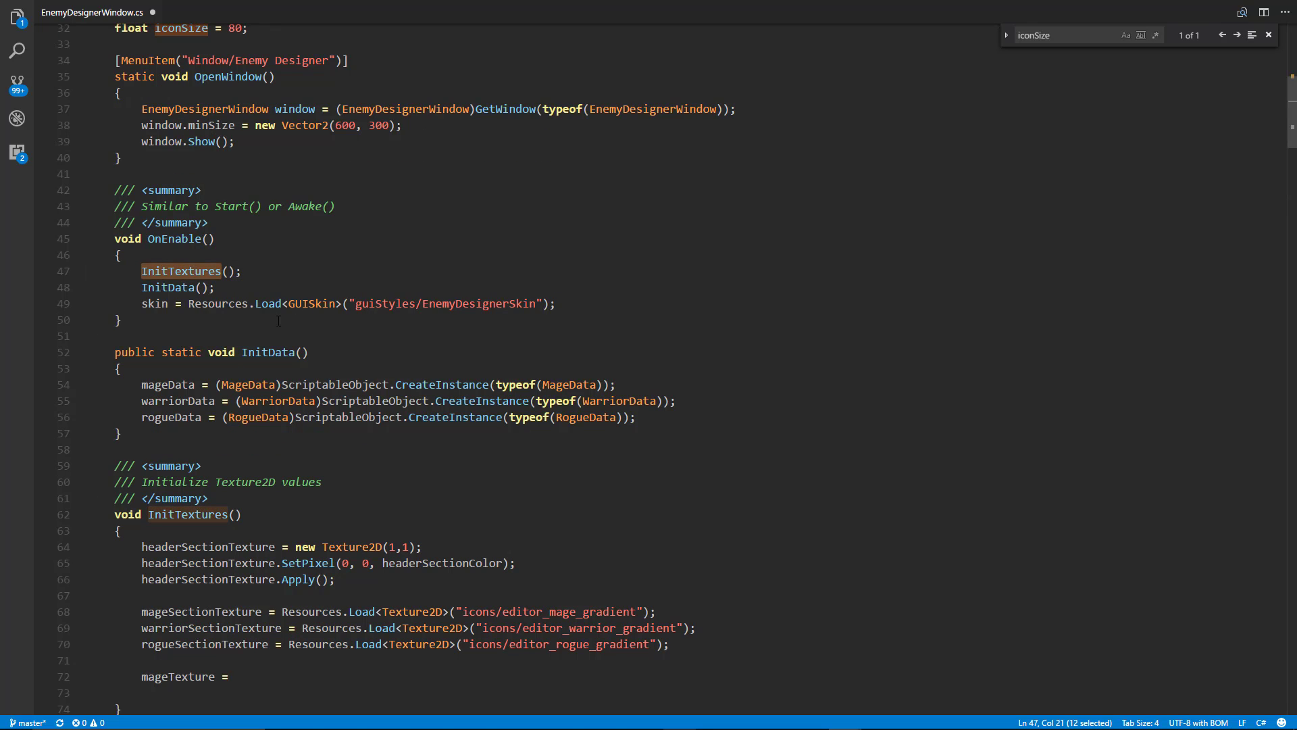
scroll(295, 329, down, 2)
scroll(296, 329, down, 2)
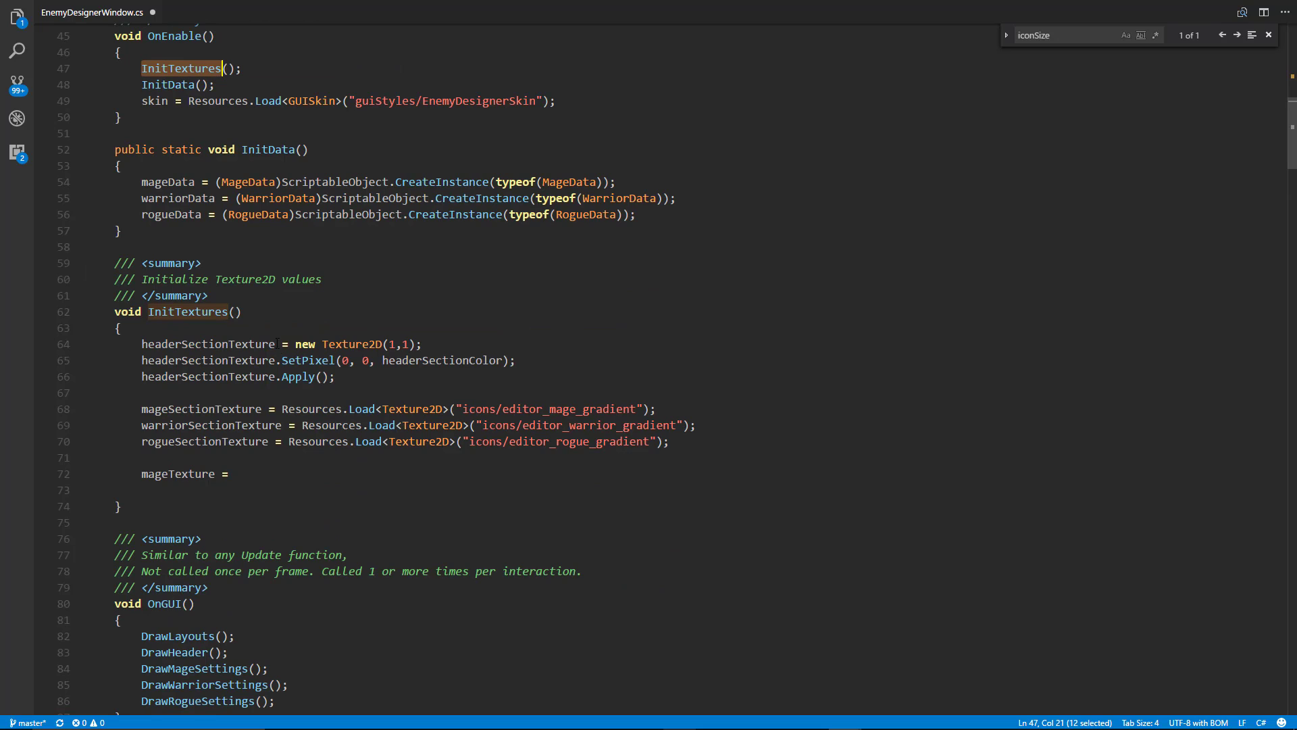
Step: Complete line 72 as mageTexture = Resources.Load<Texture2D>("icons/editor_mageIcon");
click(257, 475)
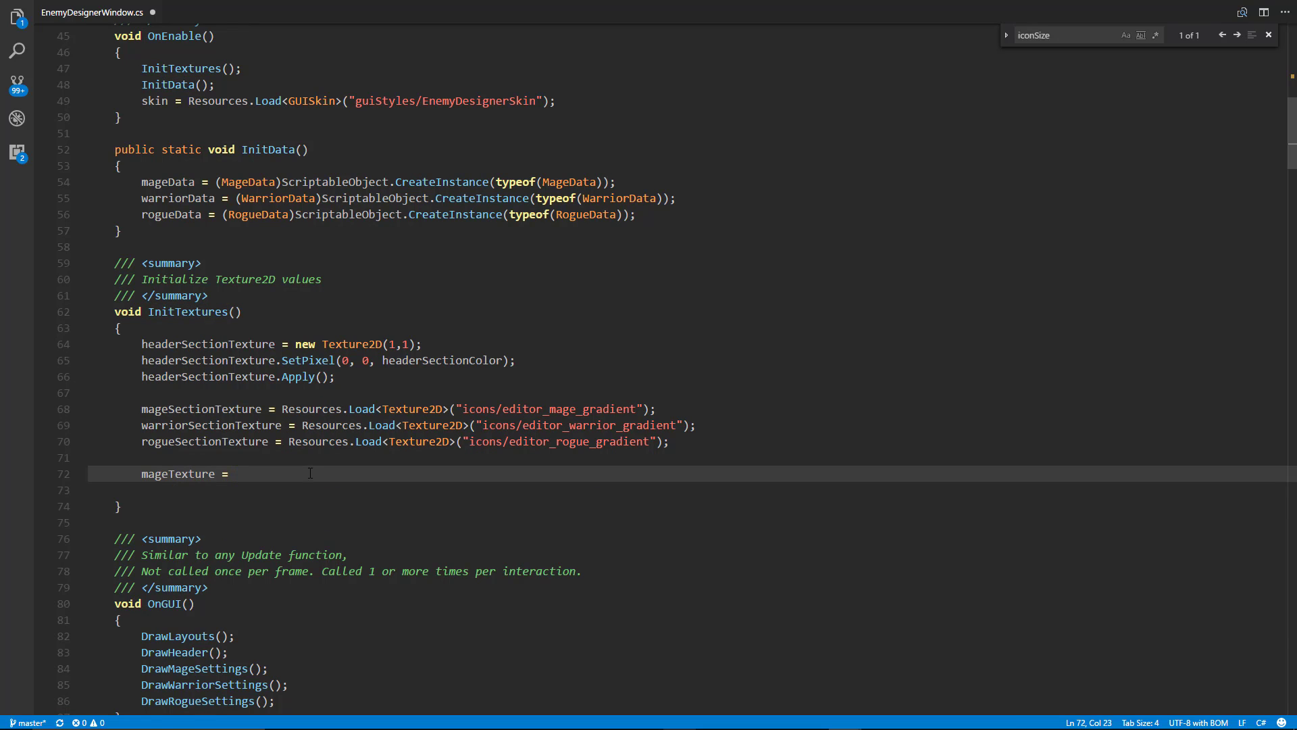
drag(318, 469, 209, 295)
click(253, 474)
double_click(214, 312)
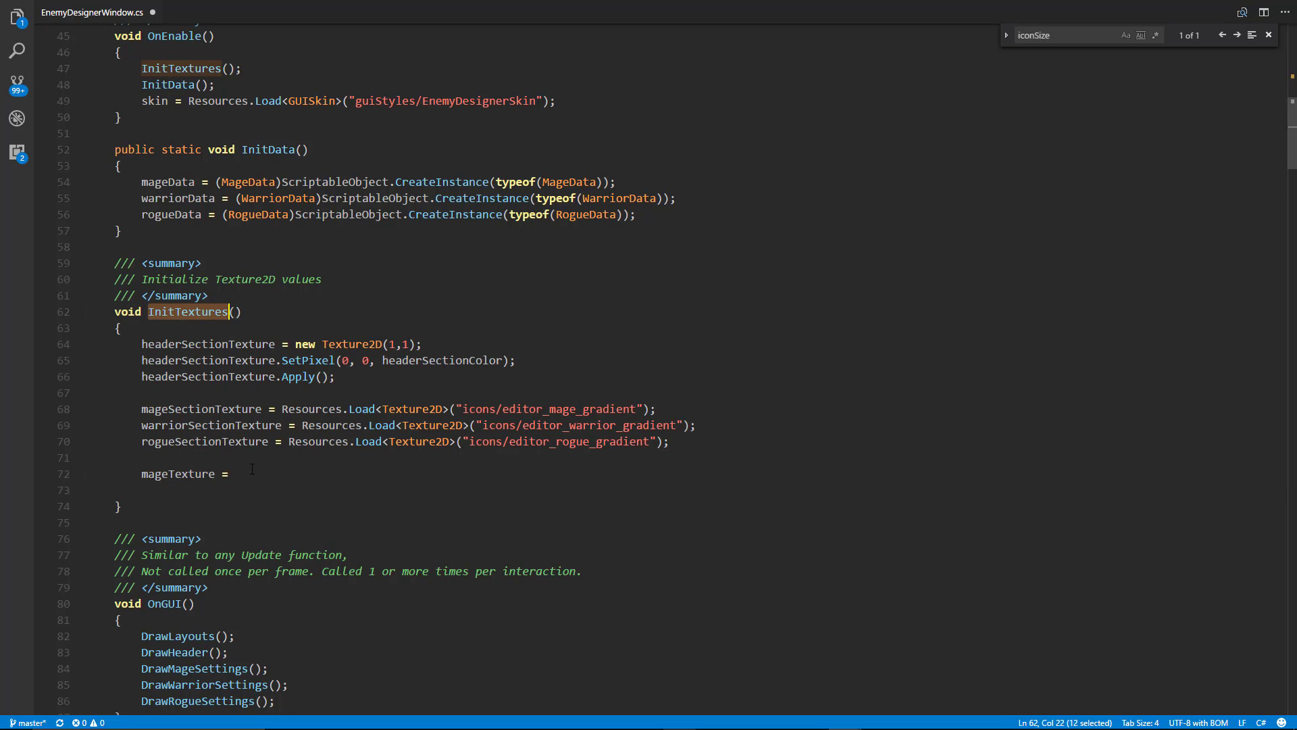
click(284, 478)
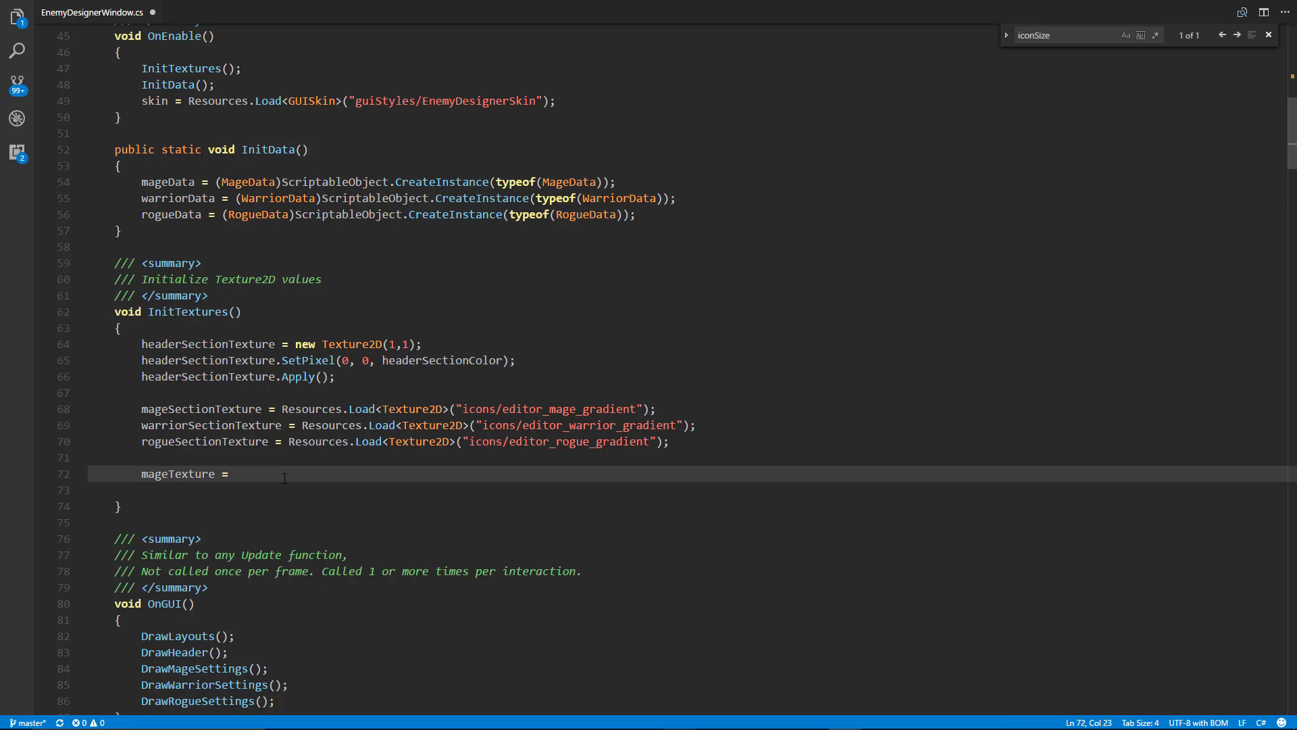
text(Resou)
key(Tab)
text(.Load<Texture2D>("icons/editor_mageIcon");)
click(360, 485)
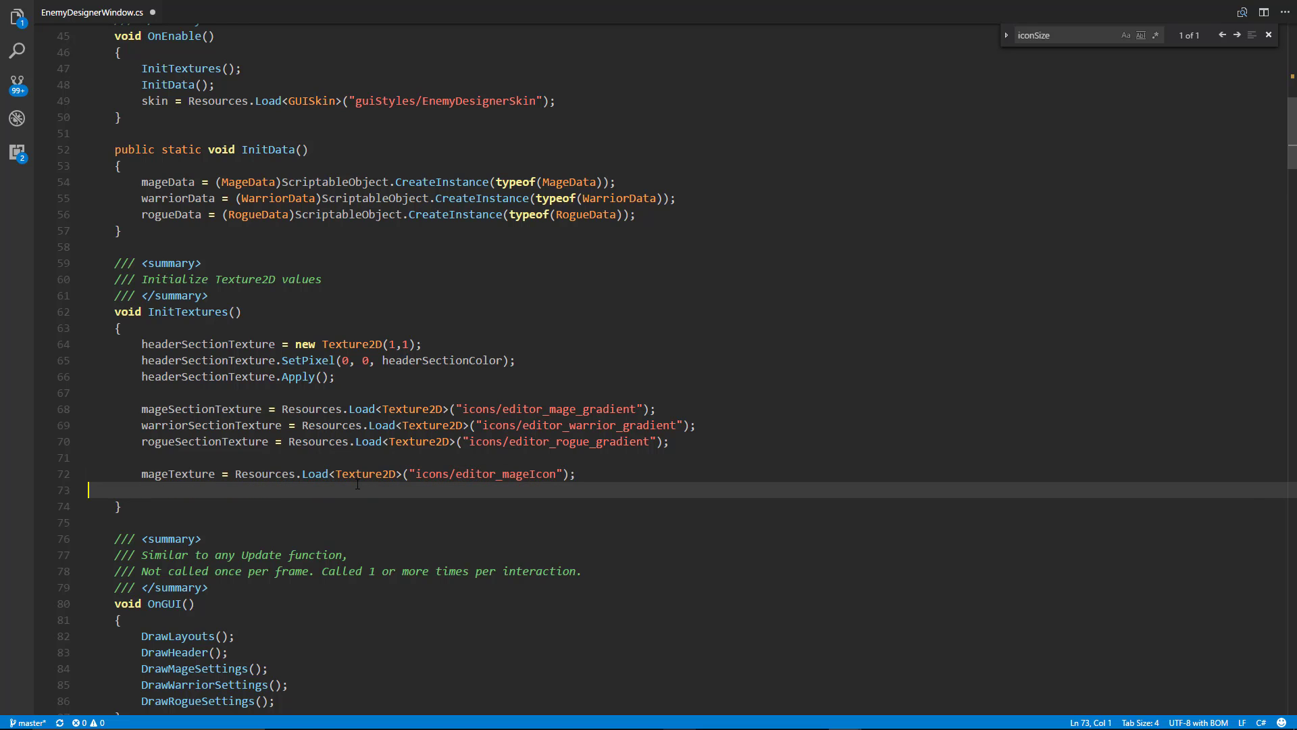
Step: Review the mageTexture line and the mageSection rect lines 99–102 in DrawLayouts
click(576, 479)
scroll(456, 479, down, 1)
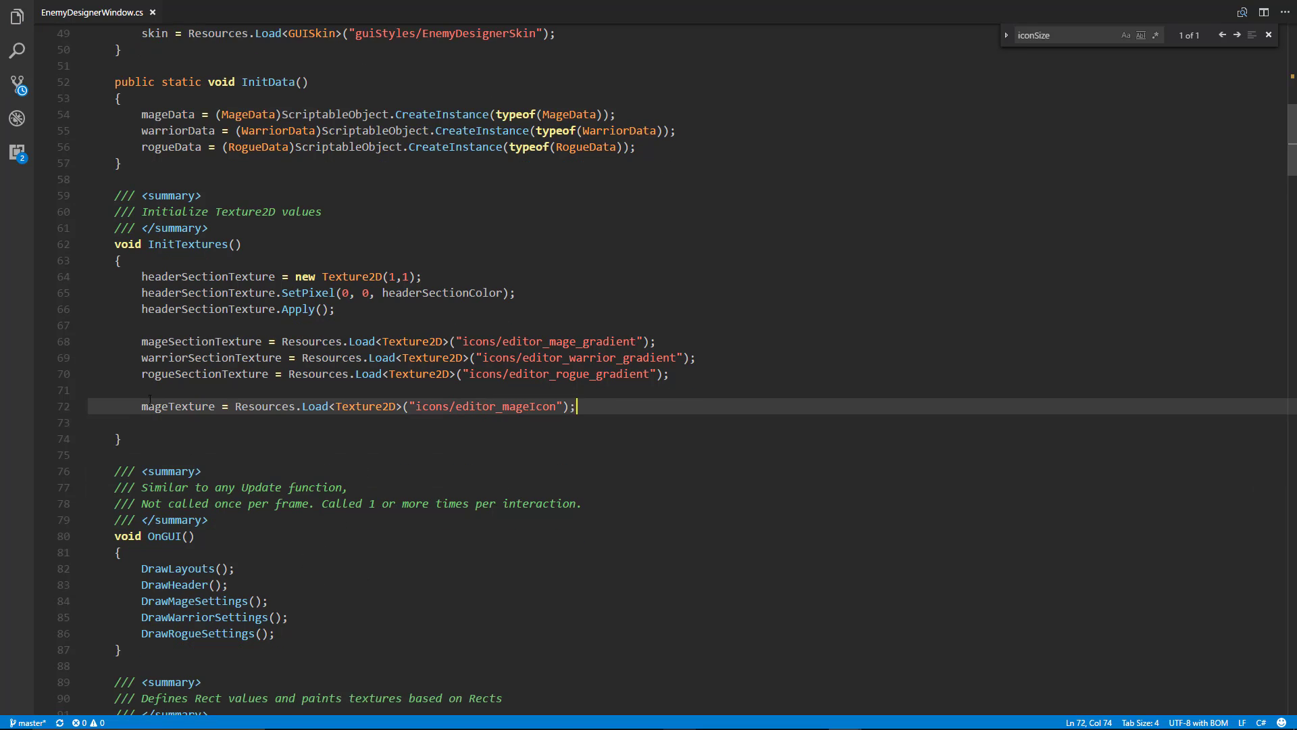
double_click(163, 406)
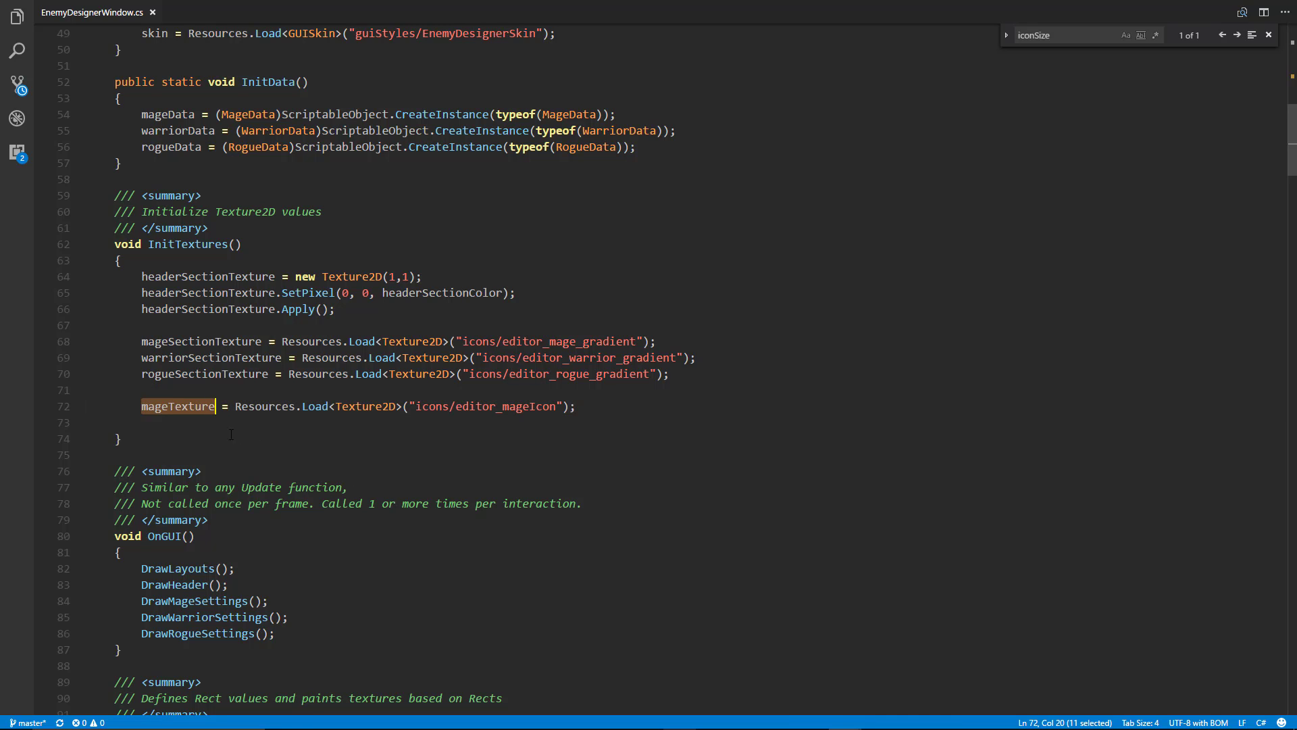
scroll(225, 434, up, 1)
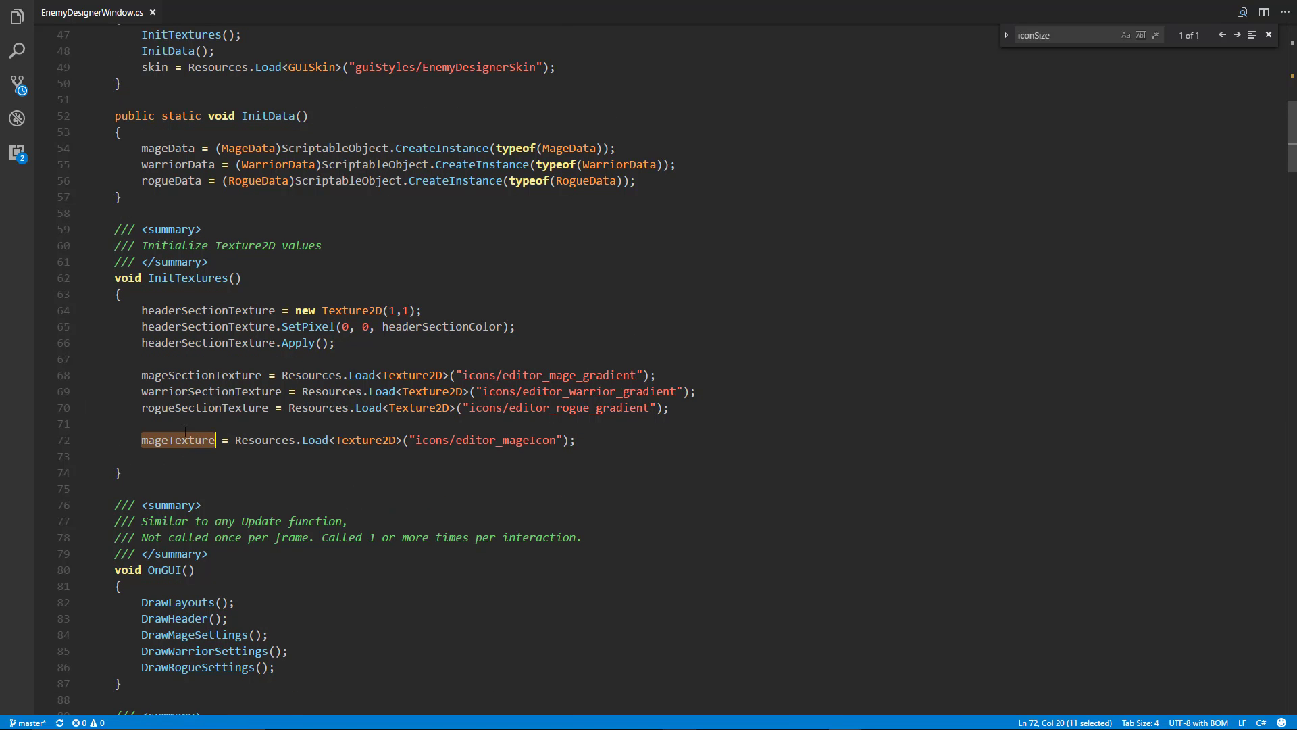
scroll(223, 477, down, 1)
scroll(228, 485, down, 2)
scroll(239, 498, down, 3)
scroll(246, 486, down, 4)
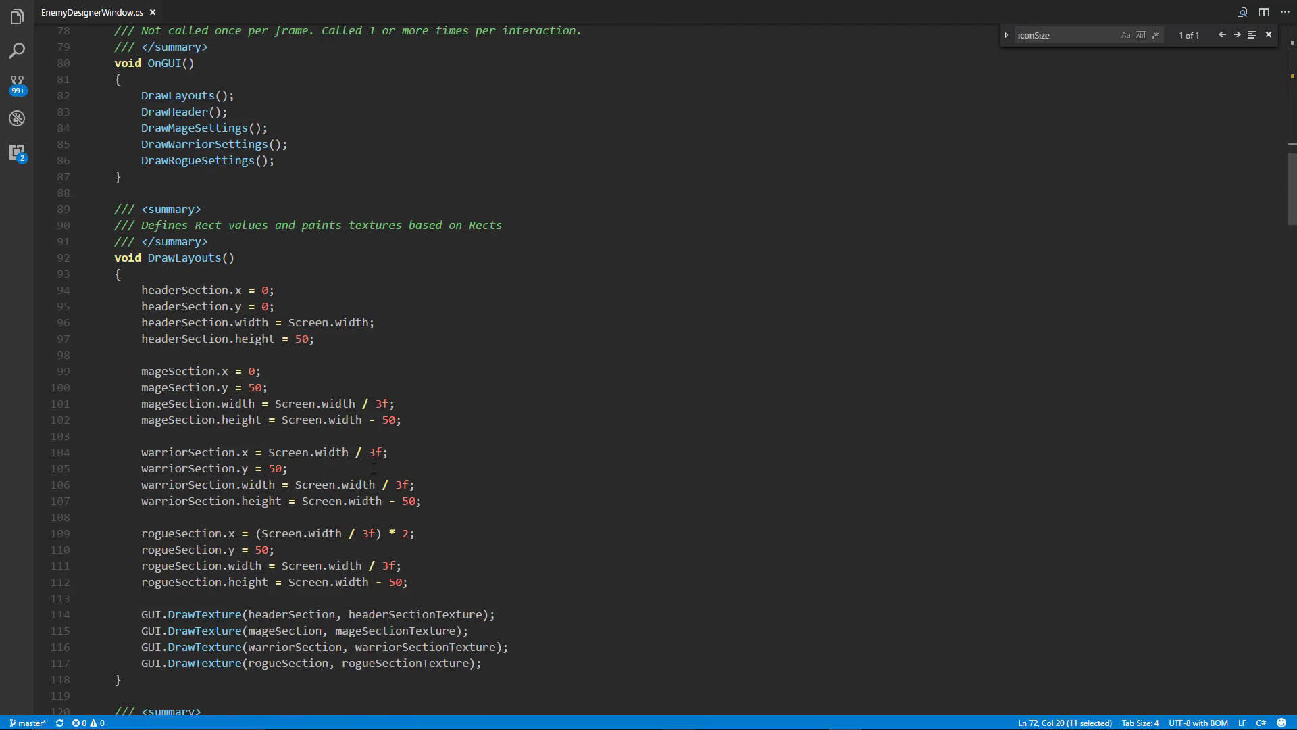
scroll(374, 469, down, 4)
scroll(406, 386, up, 2)
click(427, 312)
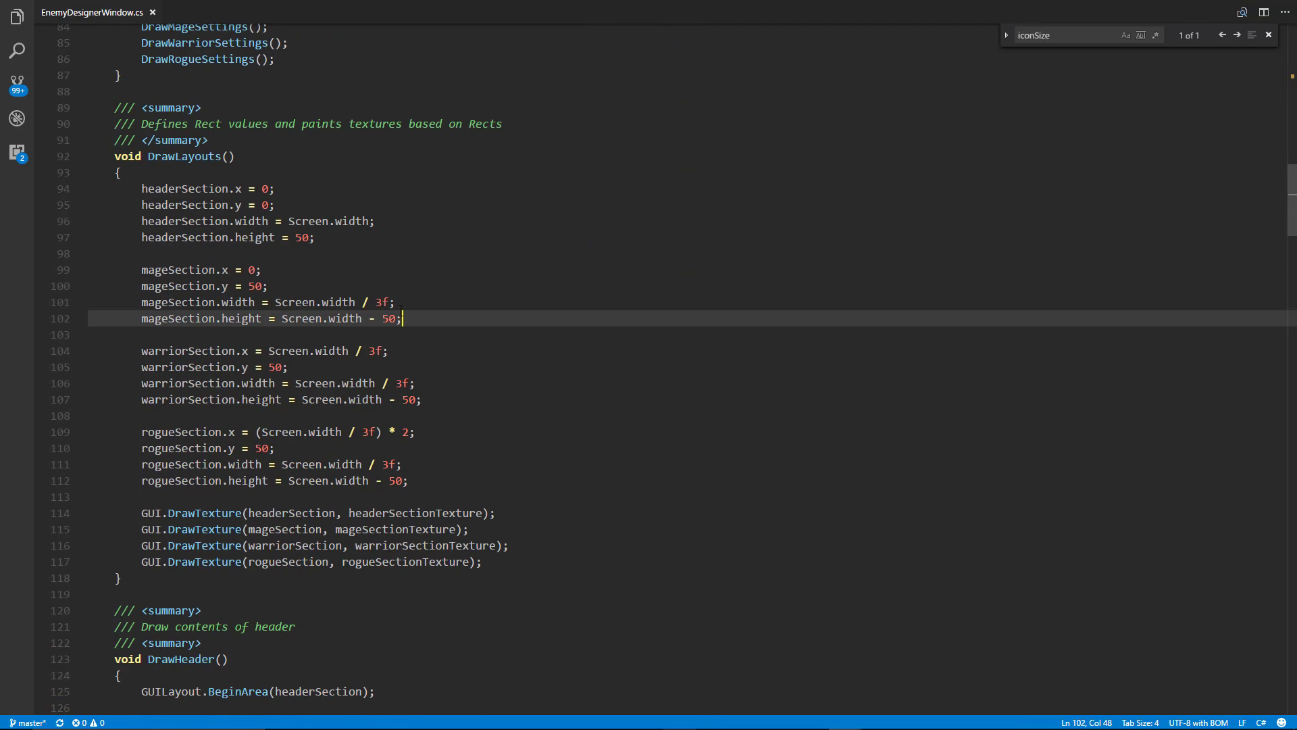
drag(402, 310, 143, 271)
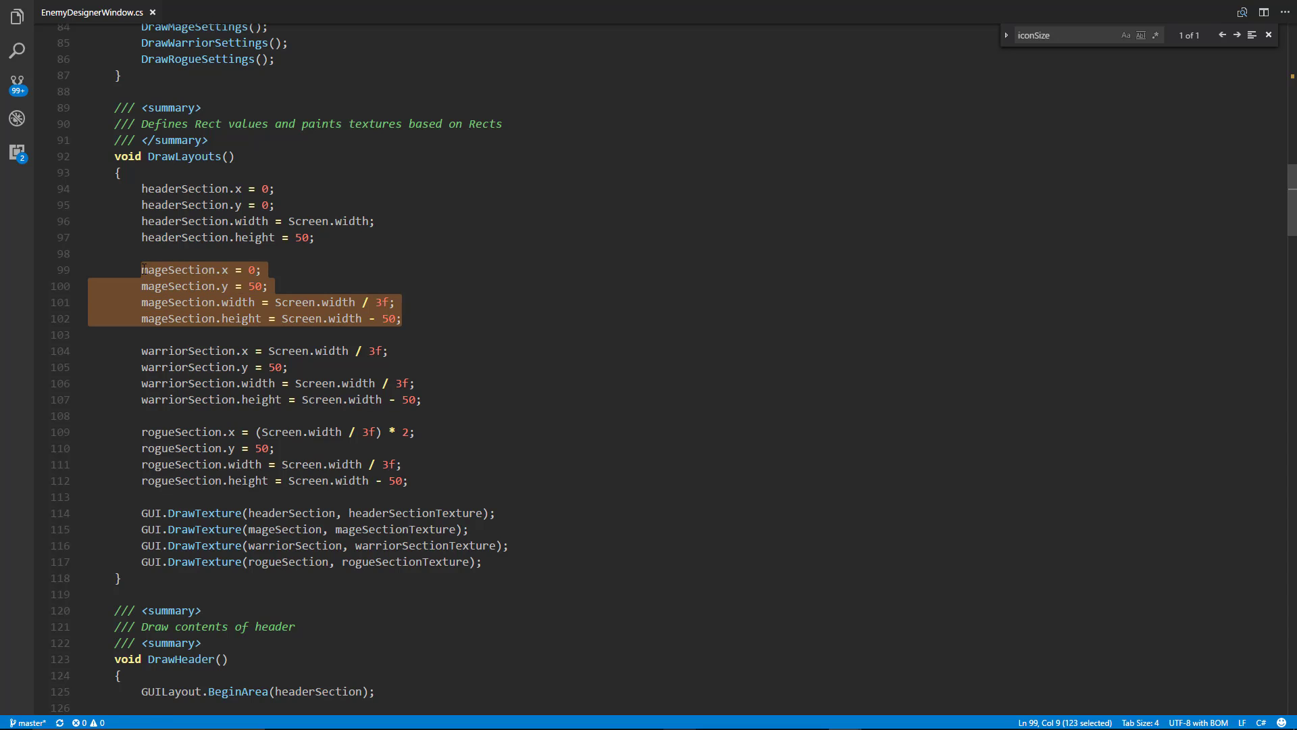
scroll(168, 304, up, 2)
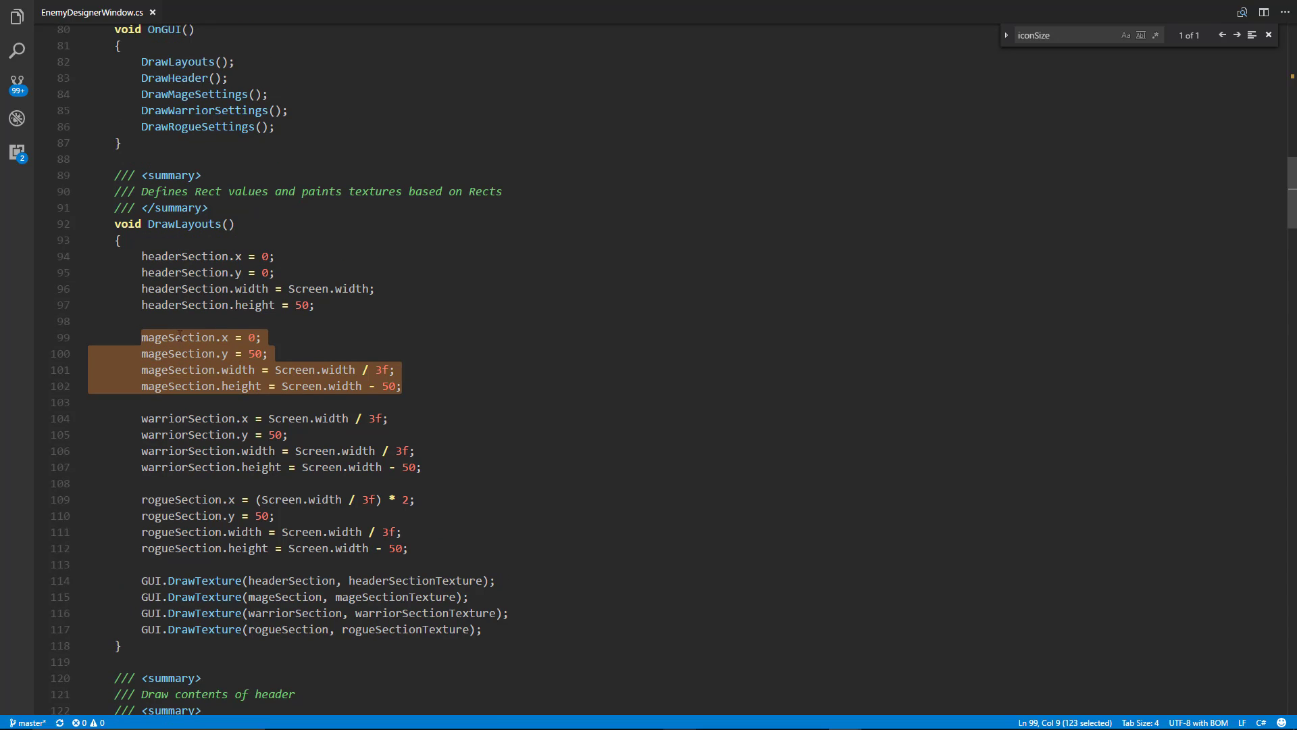
double_click(199, 338)
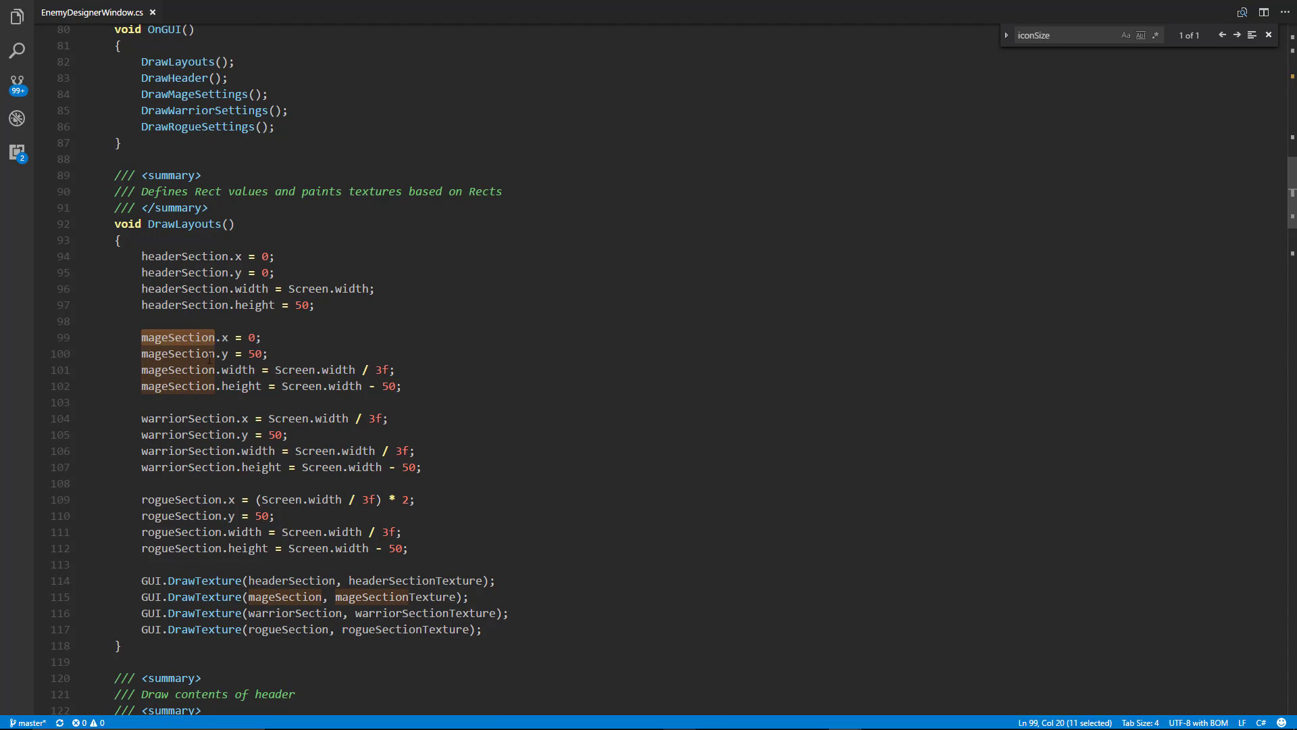
click(421, 385)
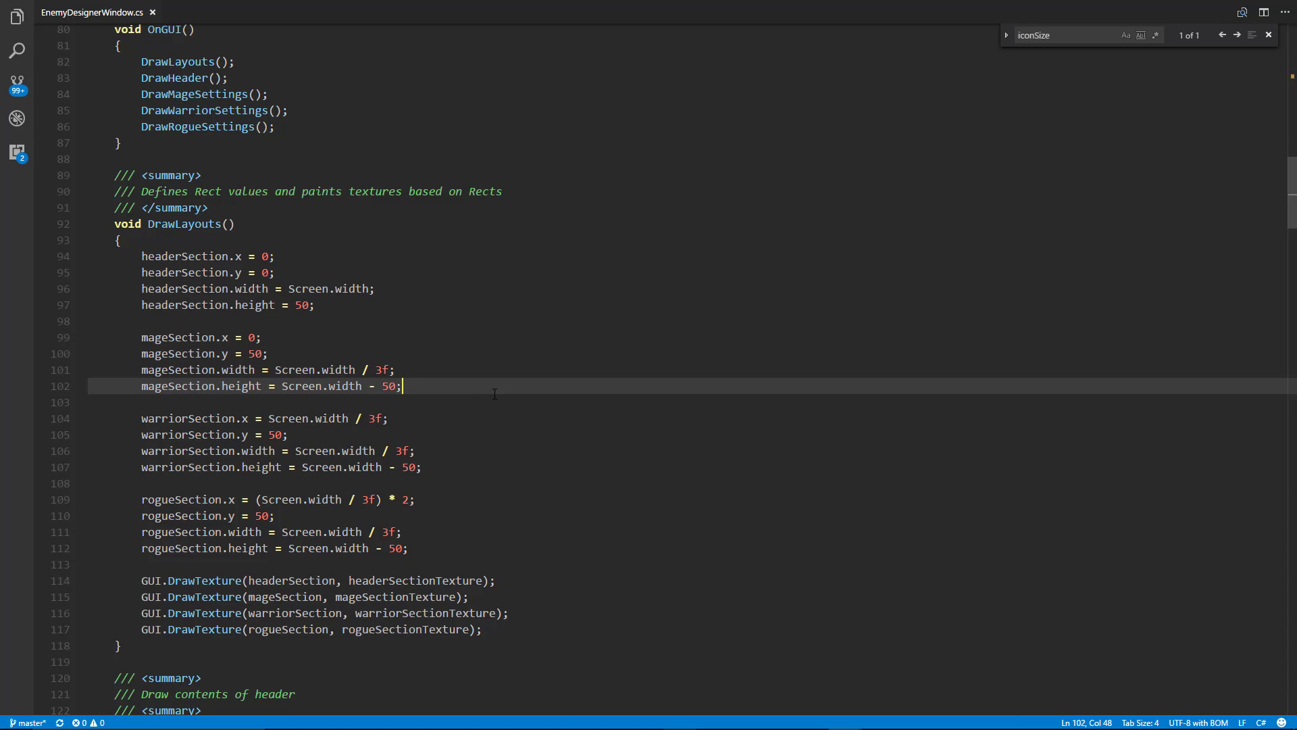
Step: Add mageIconSection.x = (mageSection.x + mageSection.width / 2f); below line 102
key(Return)
key(Return)
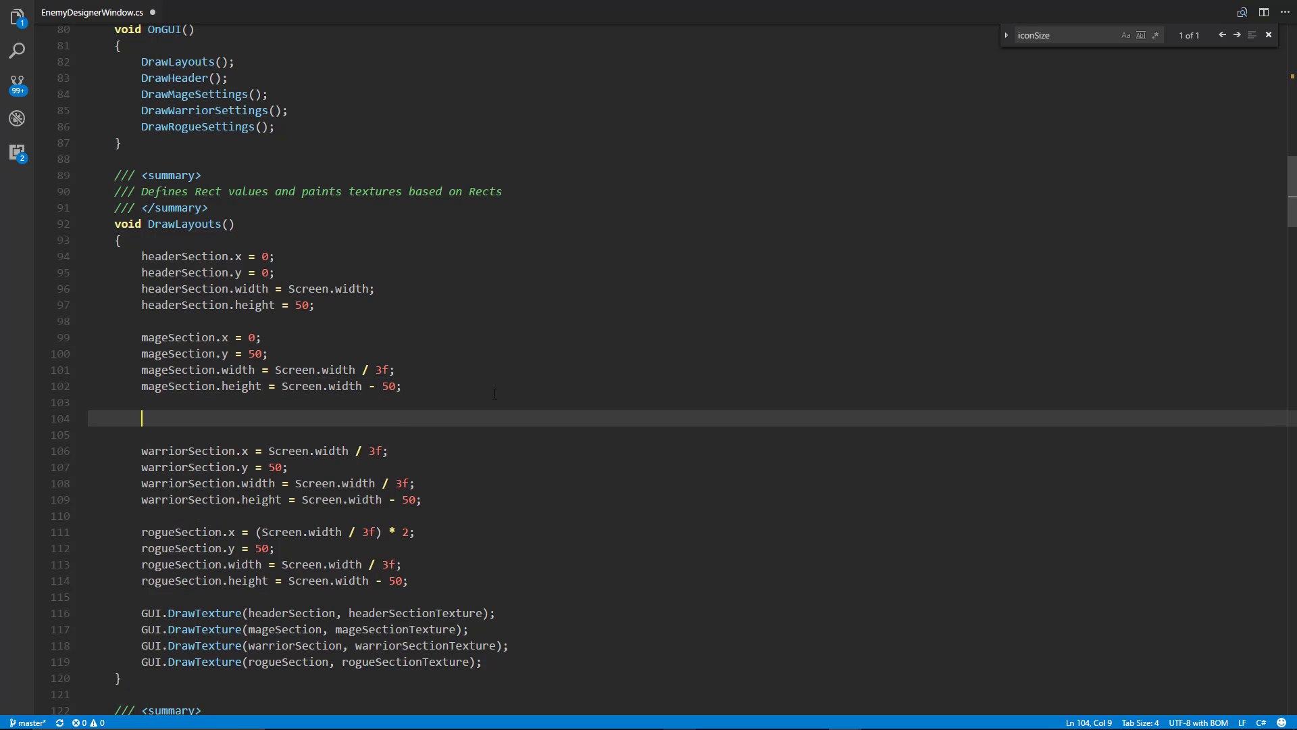
text(mage)
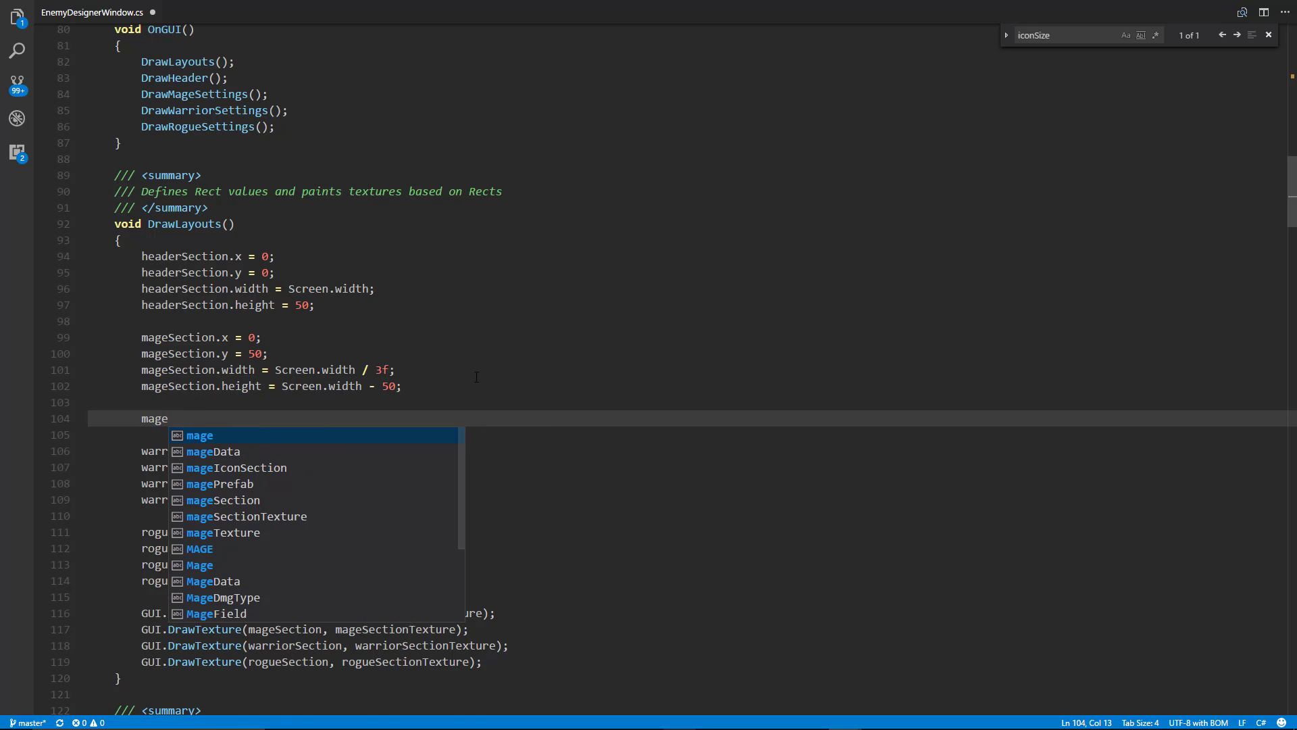
scroll(439, 331, up, 8)
scroll(438, 330, up, 5)
scroll(440, 331, up, 7)
scroll(439, 330, up, 4)
scroll(438, 331, up, 1)
double_click(207, 241)
key(ctrl+c)
scroll(207, 240, down, 5)
scroll(223, 335, down, 10)
scroll(233, 434, down, 10)
scroll(234, 435, down, 1)
double_click(153, 351)
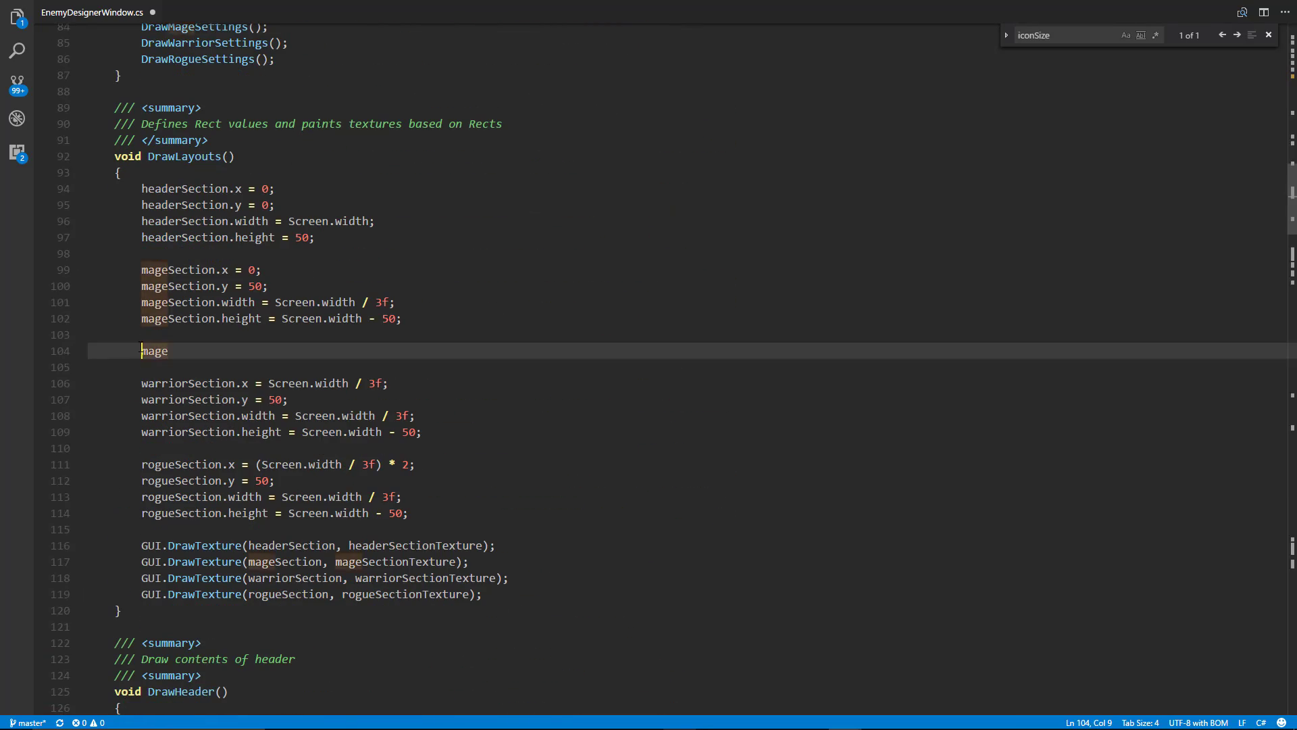
key(ctrl+v)
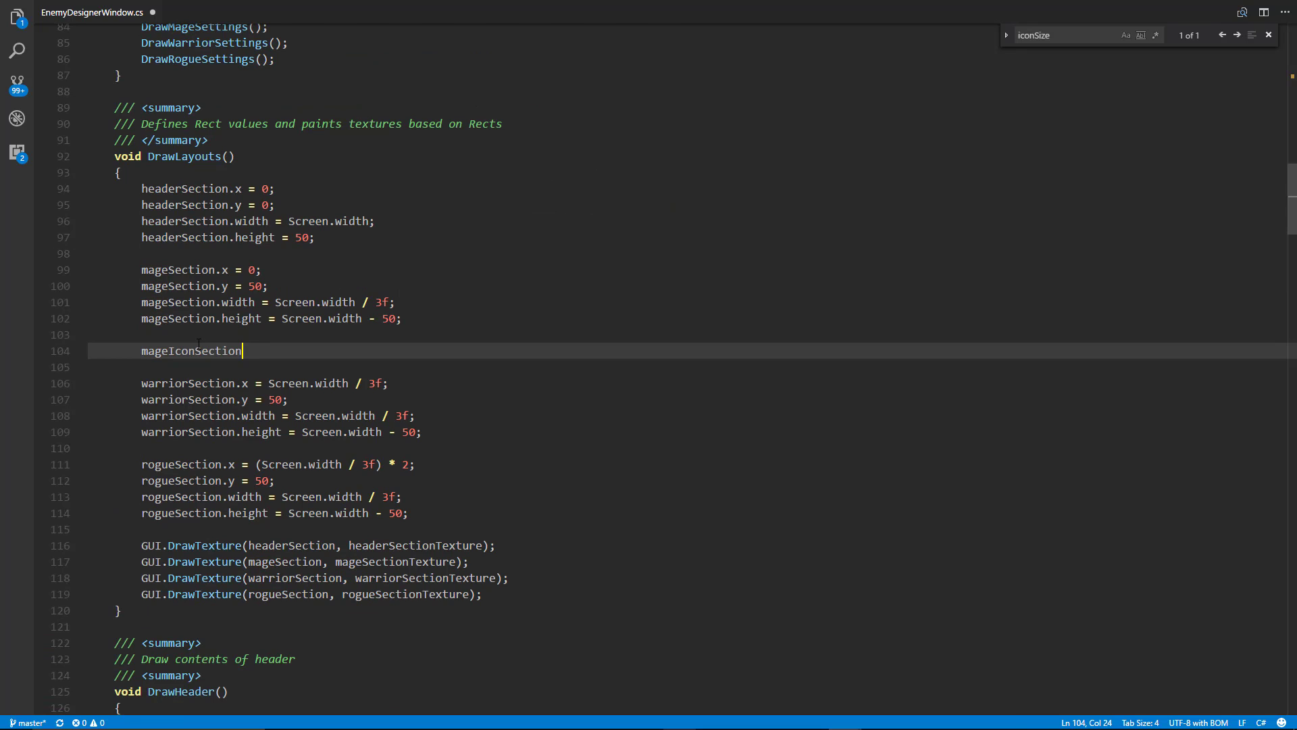
text(.x + )
text(mageSect)
key(Tab)
text(.x)
key(BackSpace)
key(BackSpace)
key(BackSpace)
key(BackSpace)
key(BackSpace)
key(BackSpace)
text((mageSection.x + mageSection.width / 2f);)
drag(362, 351, 527, 357)
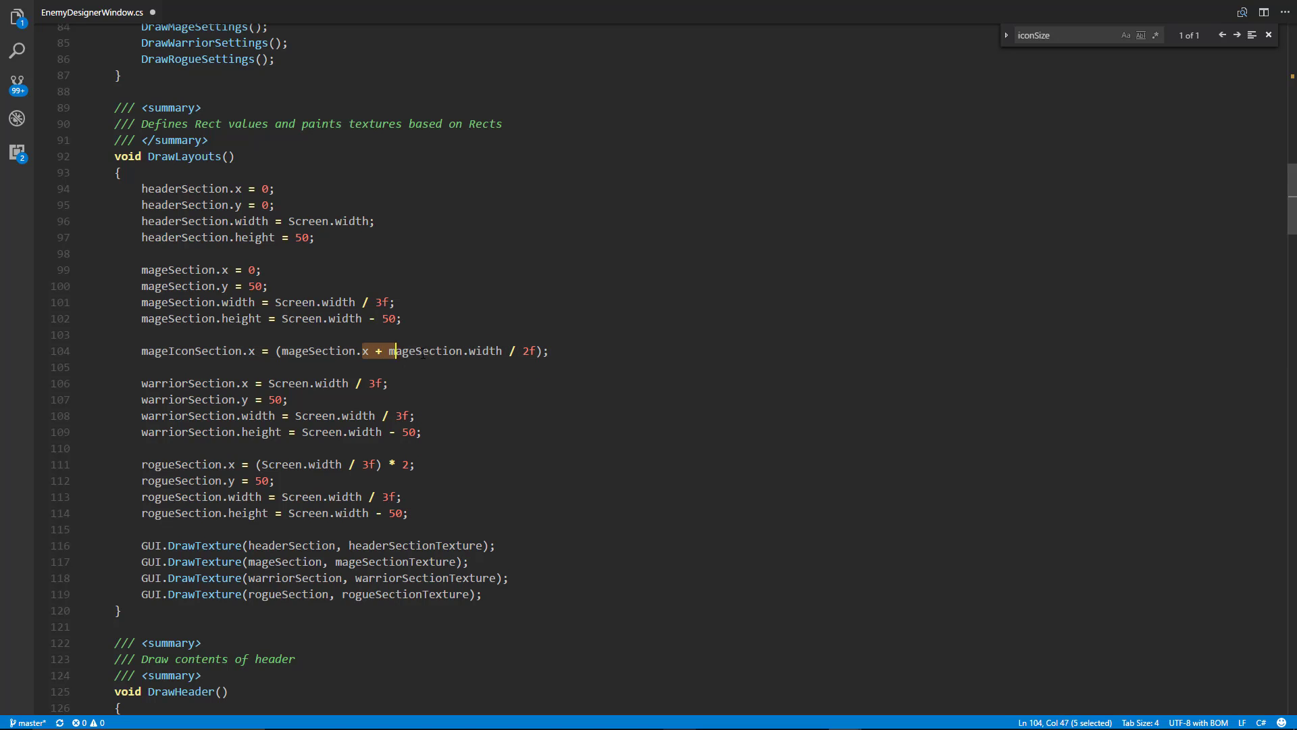
click(526, 359)
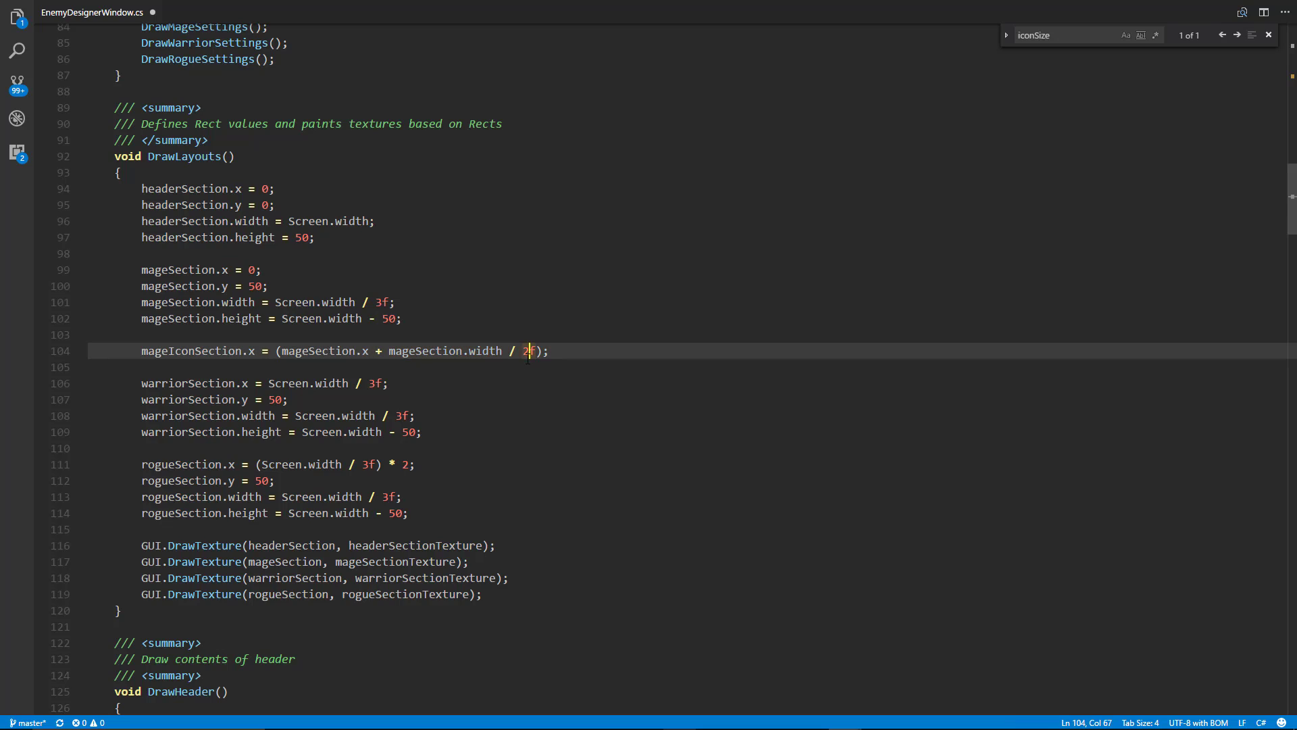
click(556, 351)
key(shift+Home)
key(shift+Home)
key(shift+Home)
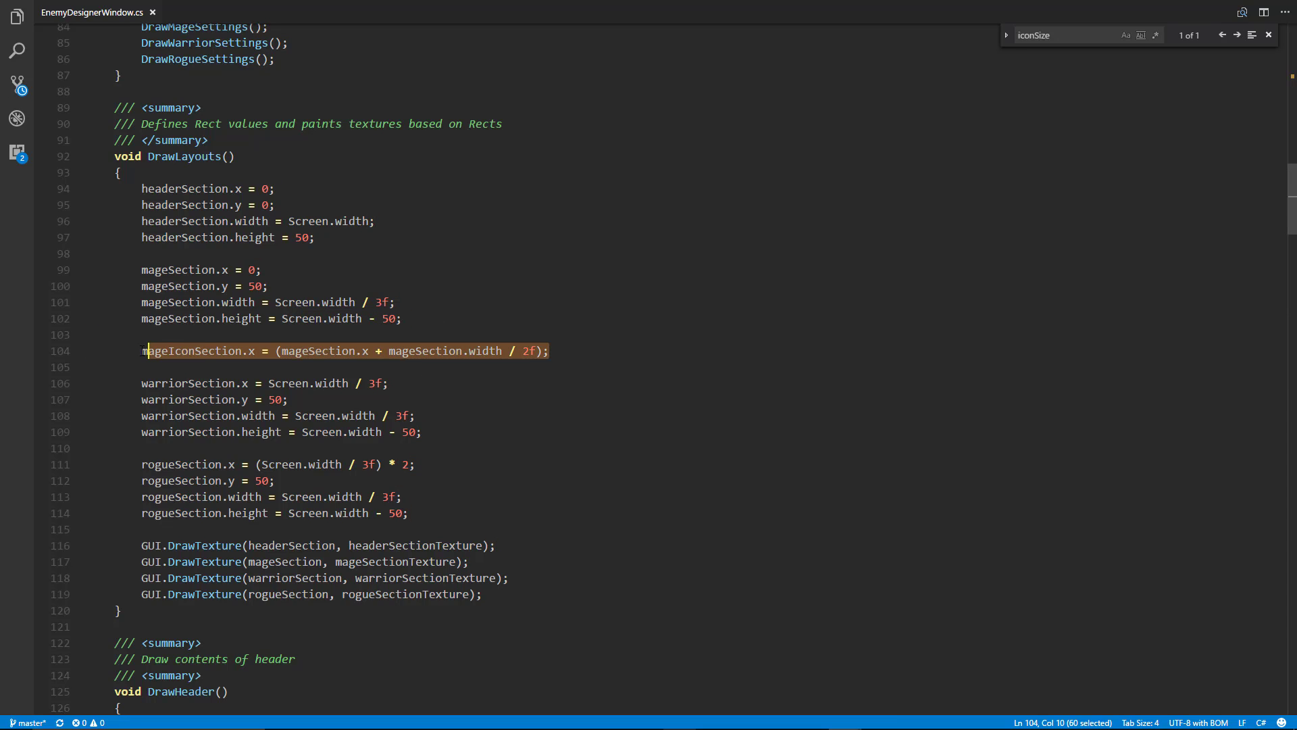
click(568, 360)
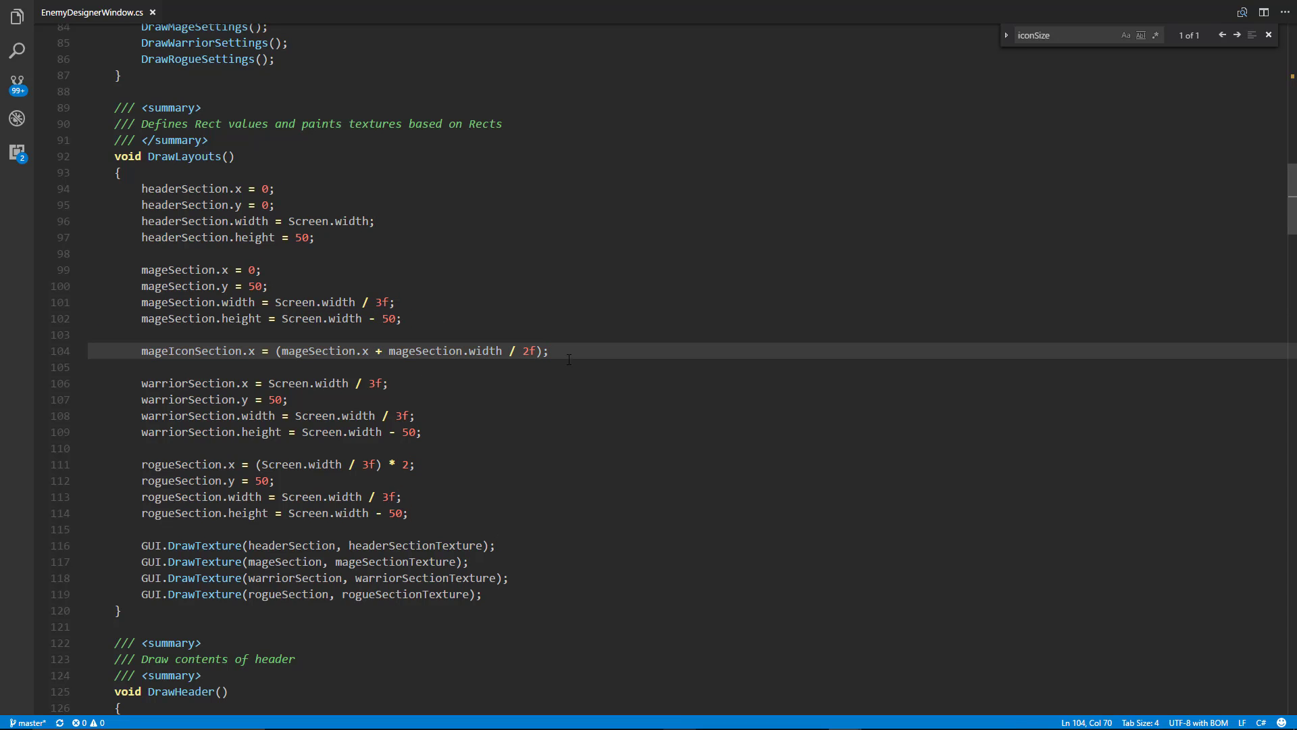
Step: Set mageIconSection.y to mageSection.y + 8 and mageIconSection.width to iconSize
key(Return)
text(mageIcon)
key(Tab)
text(.y = mageSe)
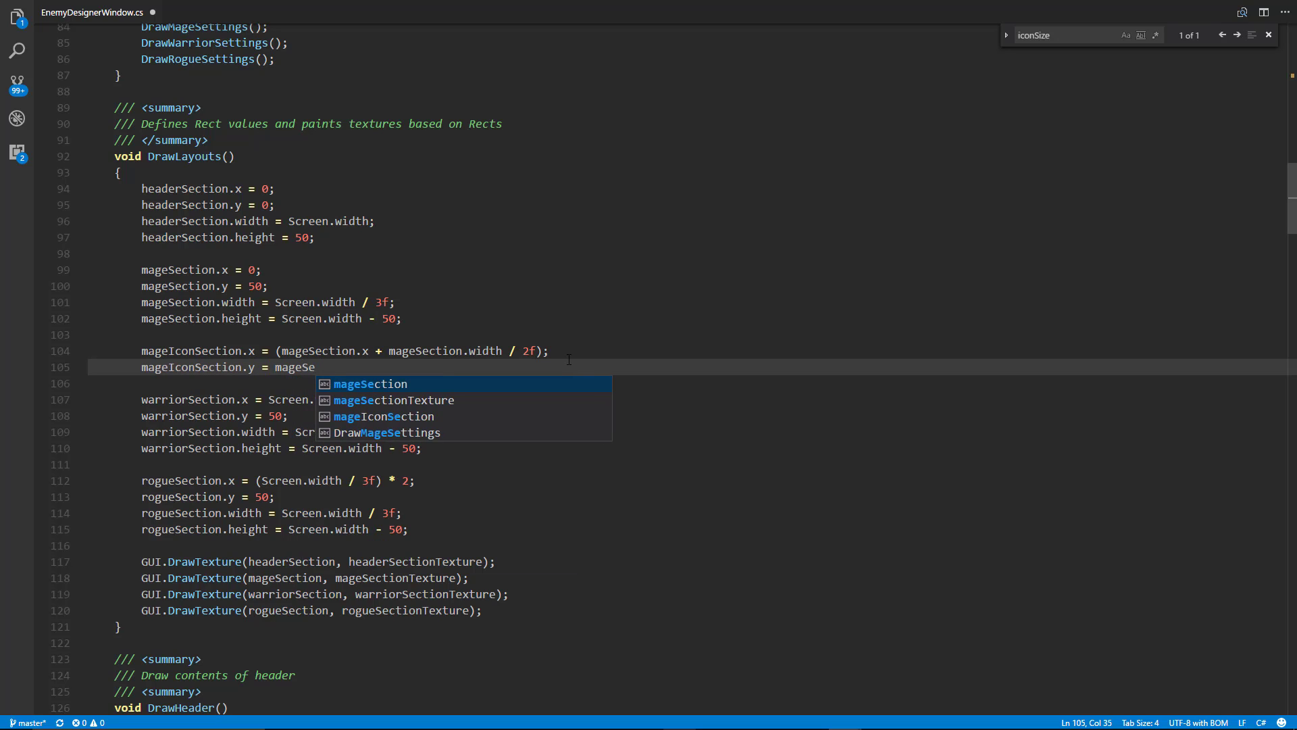
key(Tab)
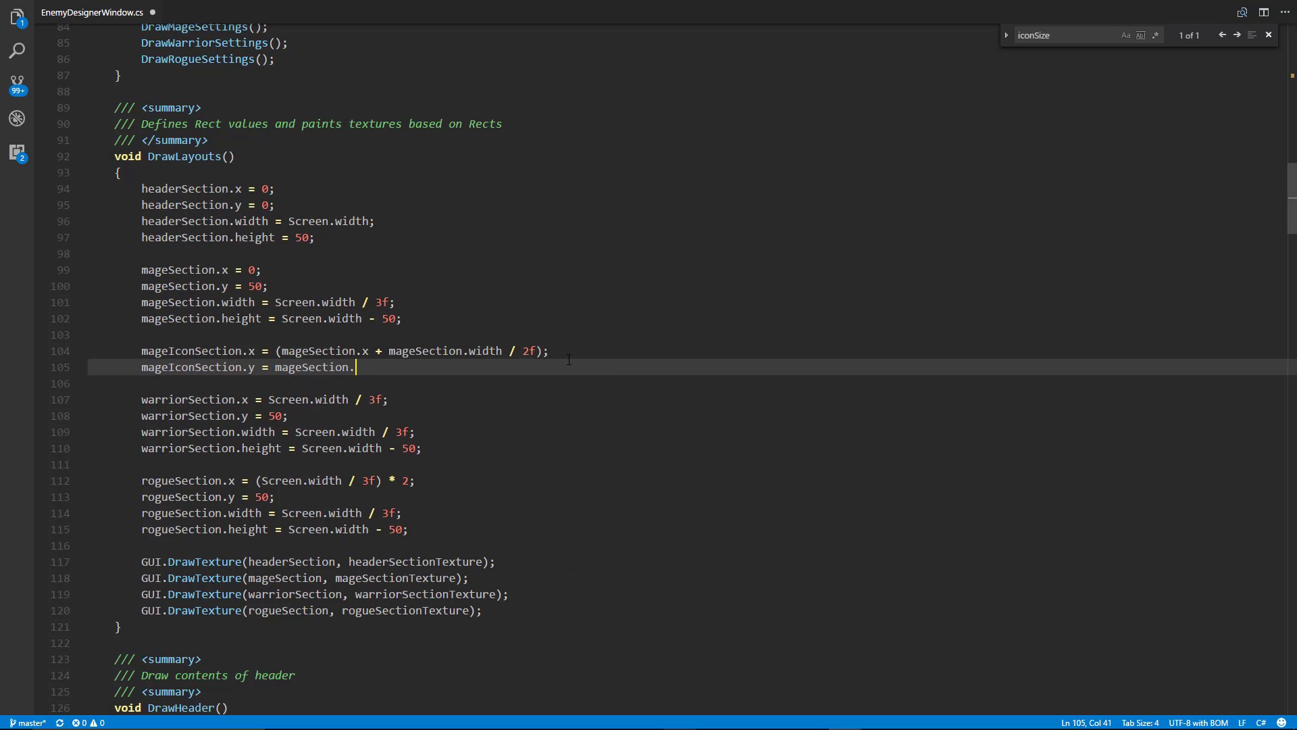
text(y + )
text(8;)
key(Return)
text(mageicon)
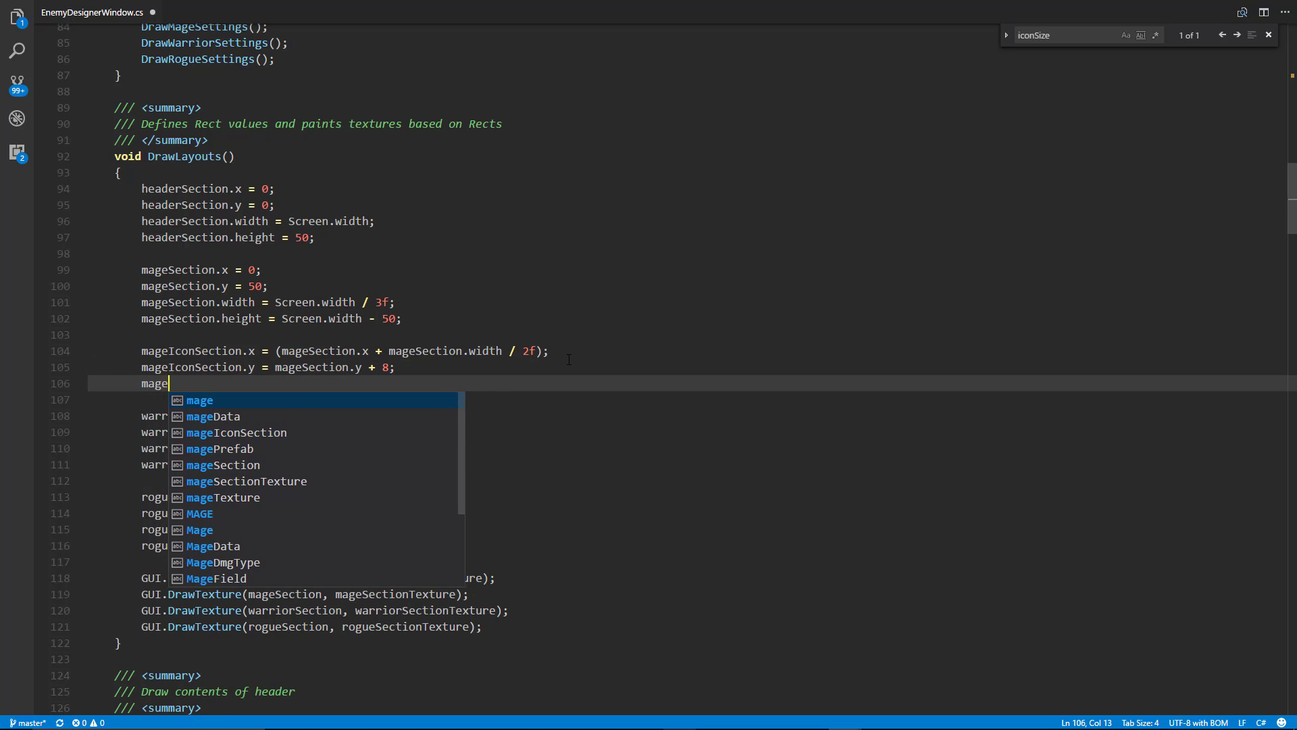
key(Tab)
text(.warri)
key(BackSpace)
key(BackSpace)
key(BackSpace)
key(BackSpace)
text(idth = iconSize;)
Step: Duplicate the width line and change it to mageIconSection.height = iconSize
key(ctrl+shift+Left)
key(ctrl+shift+Left)
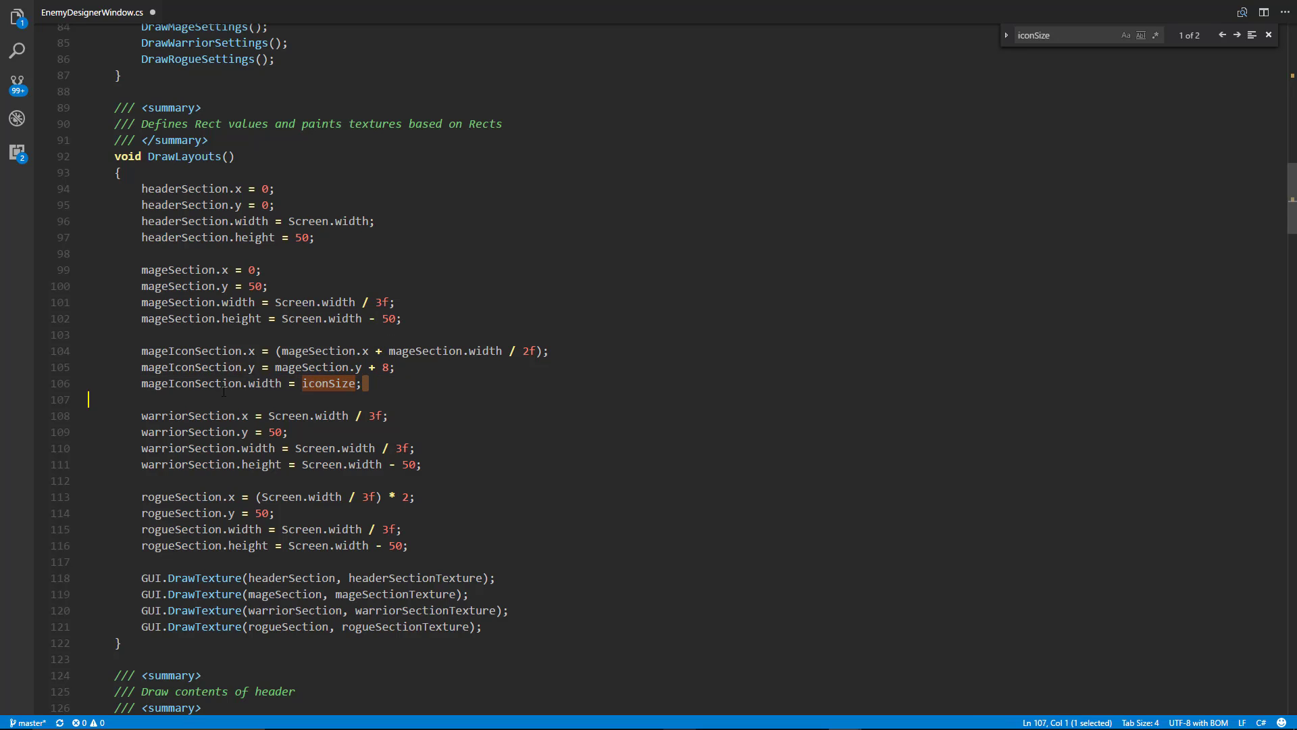
key(ctrl+shift+Left)
key(ctrl+shift+Left)
key(ctrl+shift+Left)
key(ctrl+c)
key(End)
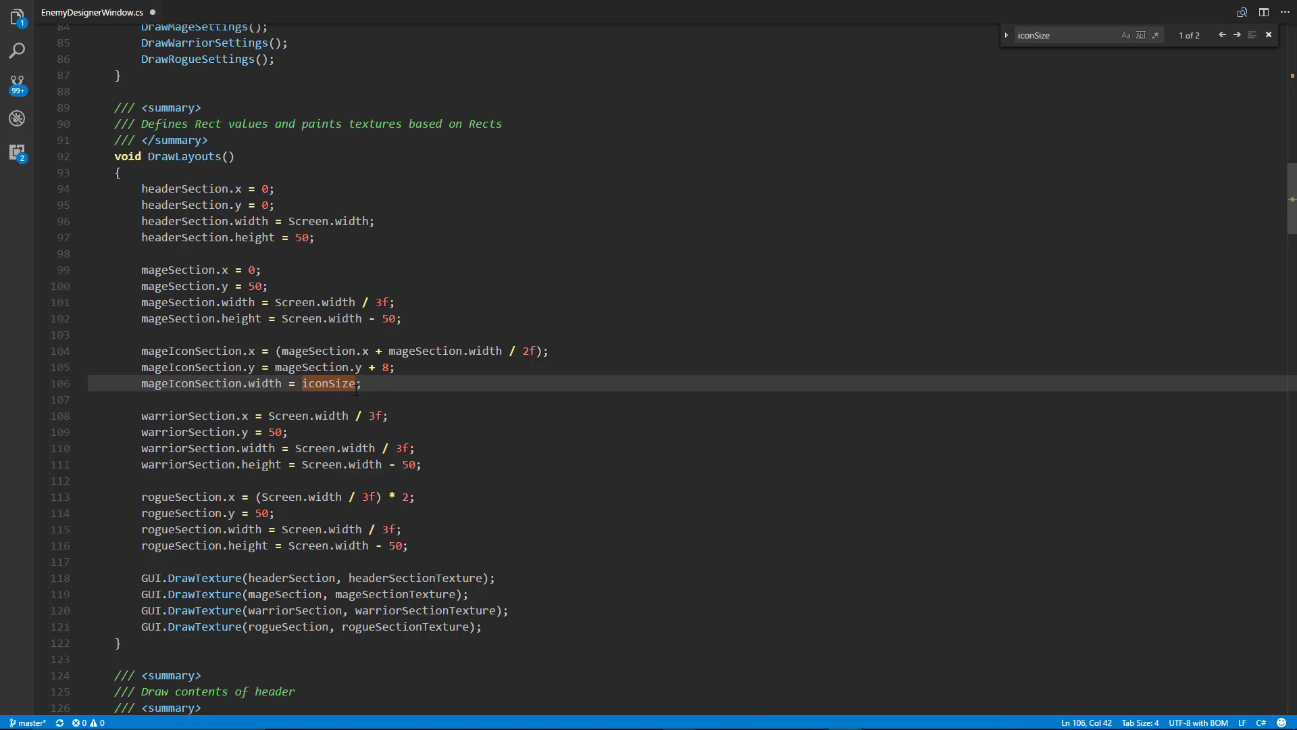
key(Return)
key(ctrl+v)
click(266, 399)
double_click(265, 399)
text(heg)
key(Escape)
key(BackSpace)
text(ight)
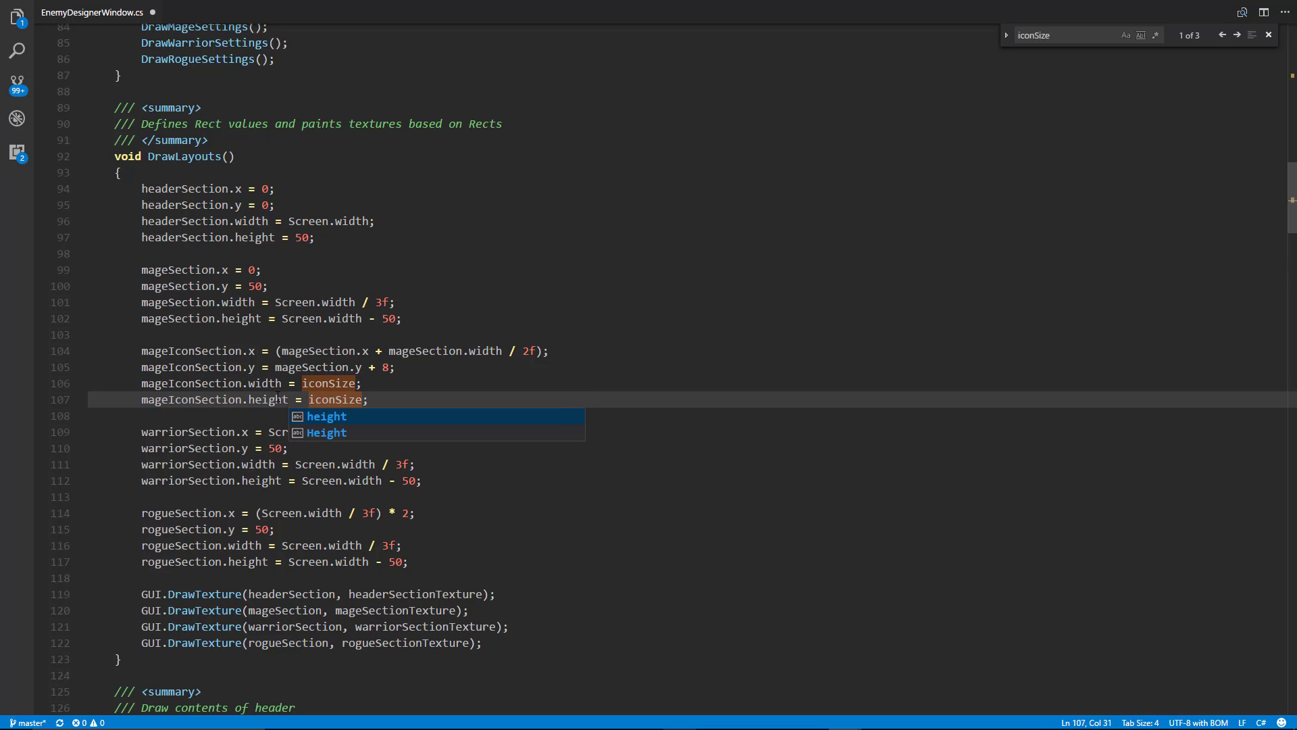
click(277, 400)
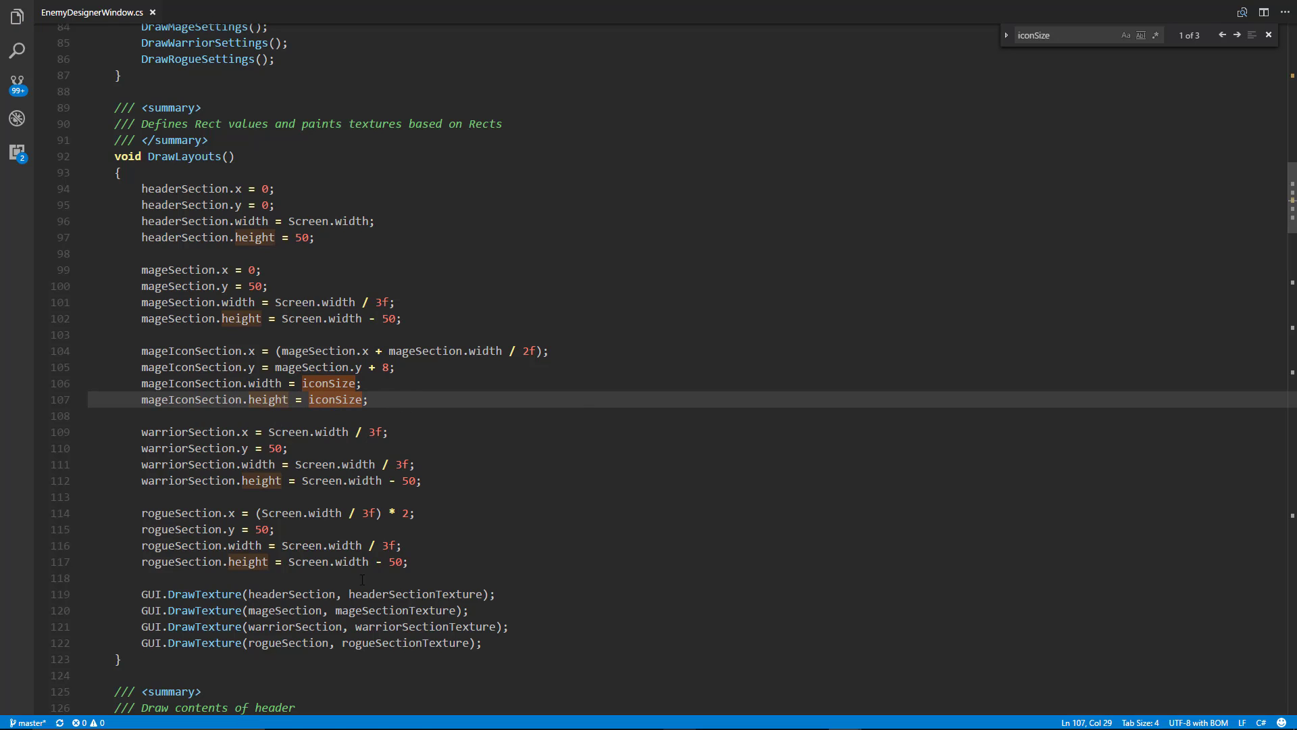
Step: Review the mageIconSection x line, highlighting every use of mageSection
click(484, 643)
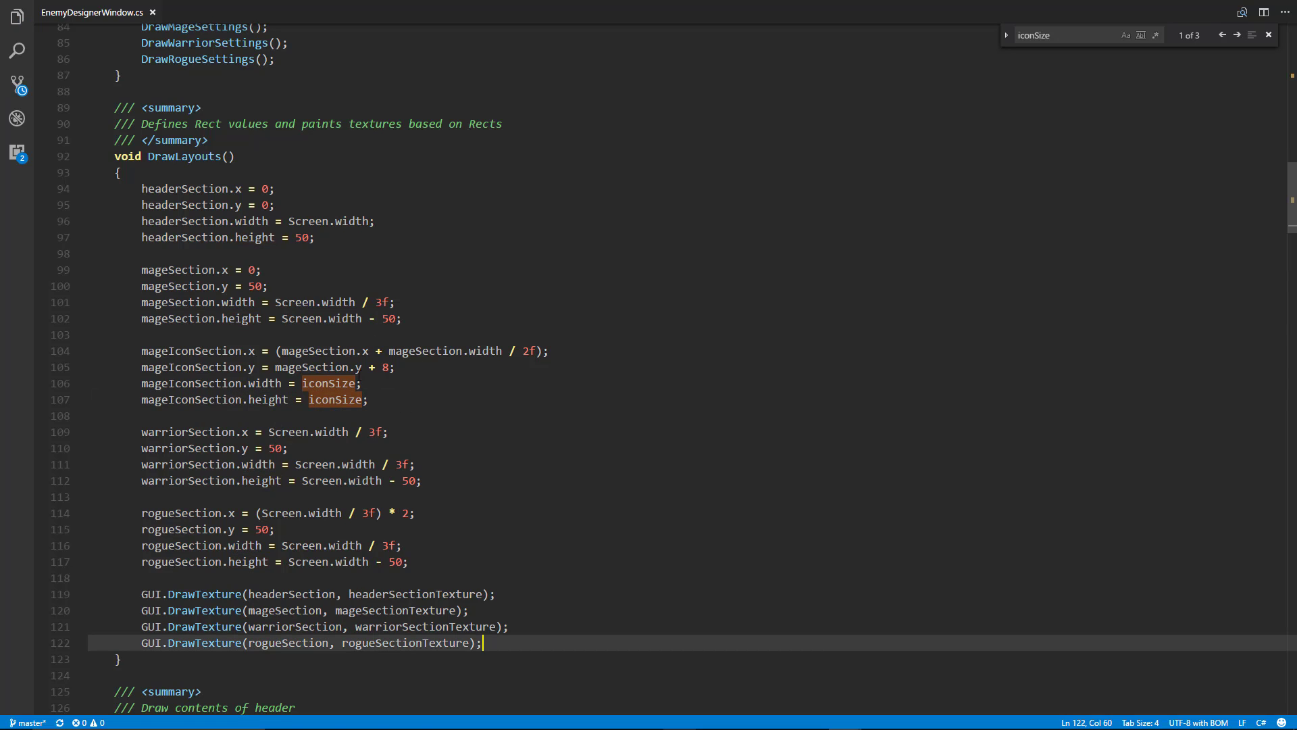
scroll(260, 279, down, 2)
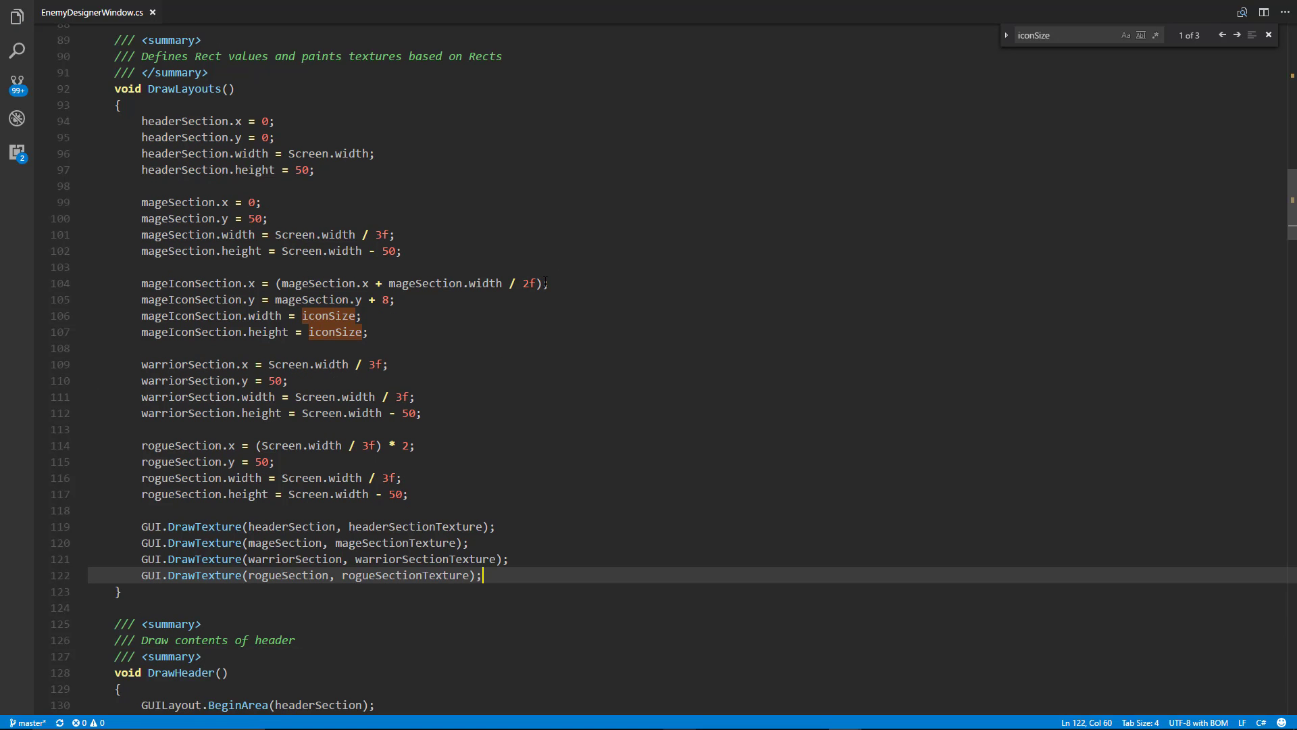
drag(547, 283, 215, 283)
click(215, 283)
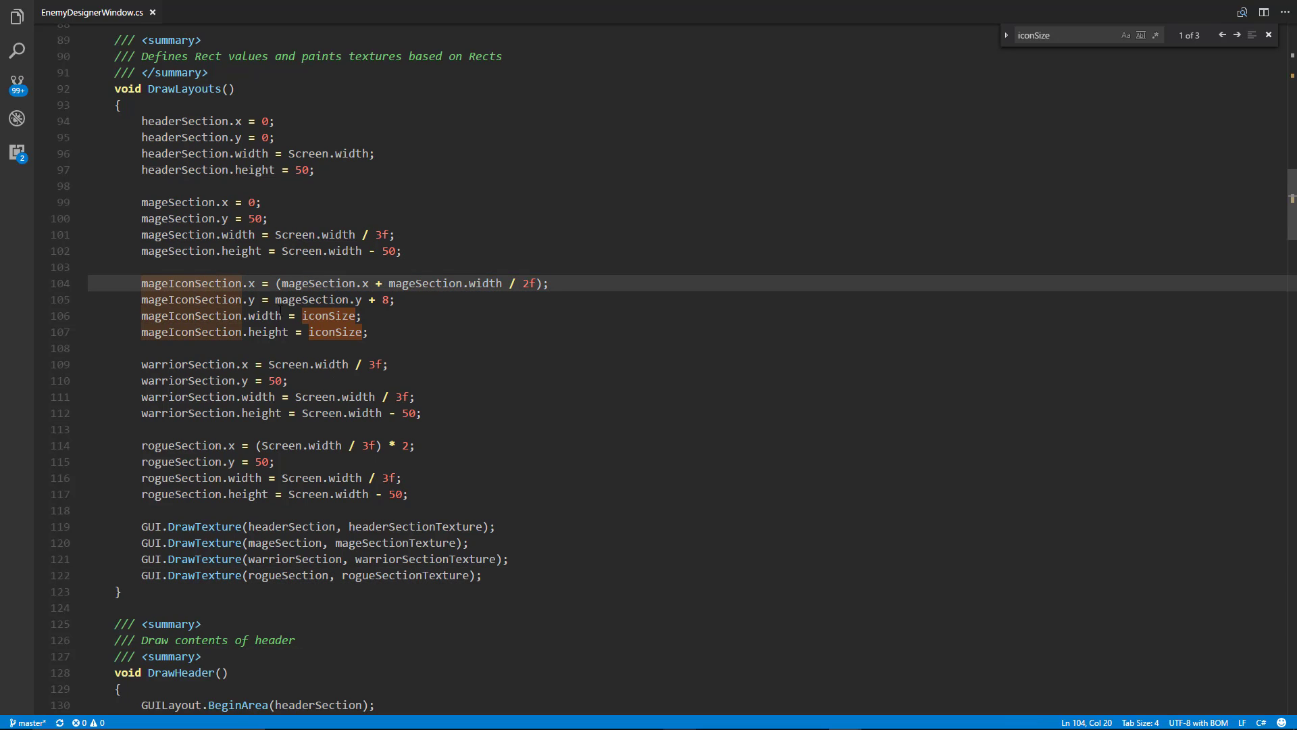
double_click(319, 284)
click(318, 283)
double_click(318, 283)
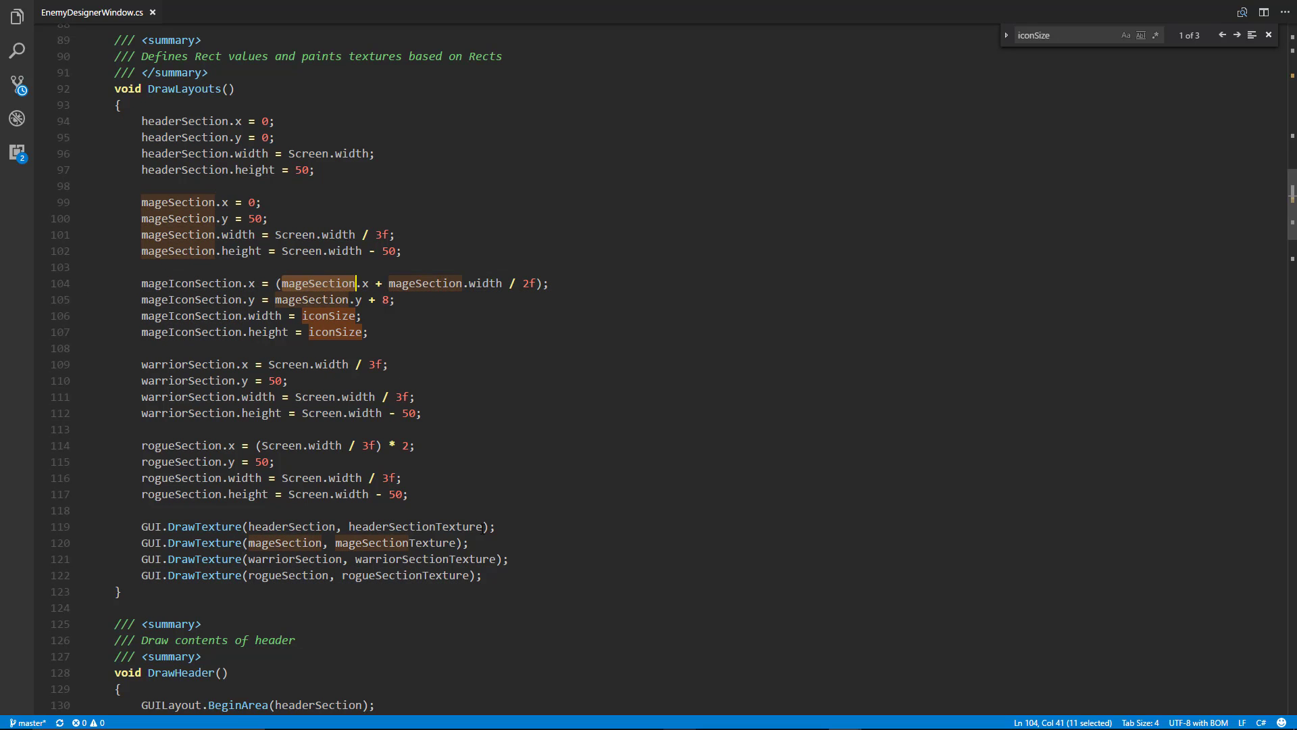
Step: Add GUI.DrawTexture(mageIconSection, mageTexture); after the section texture draws on line 122
click(523, 579)
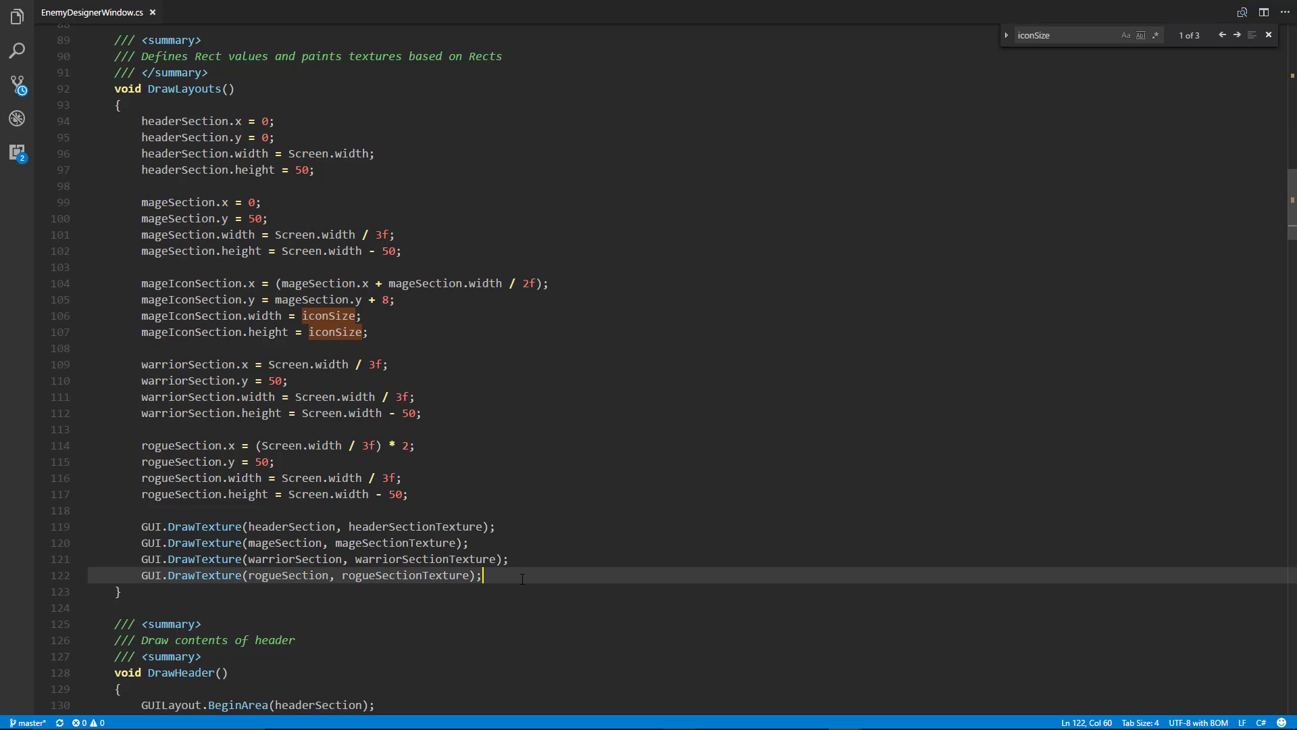
key(Return)
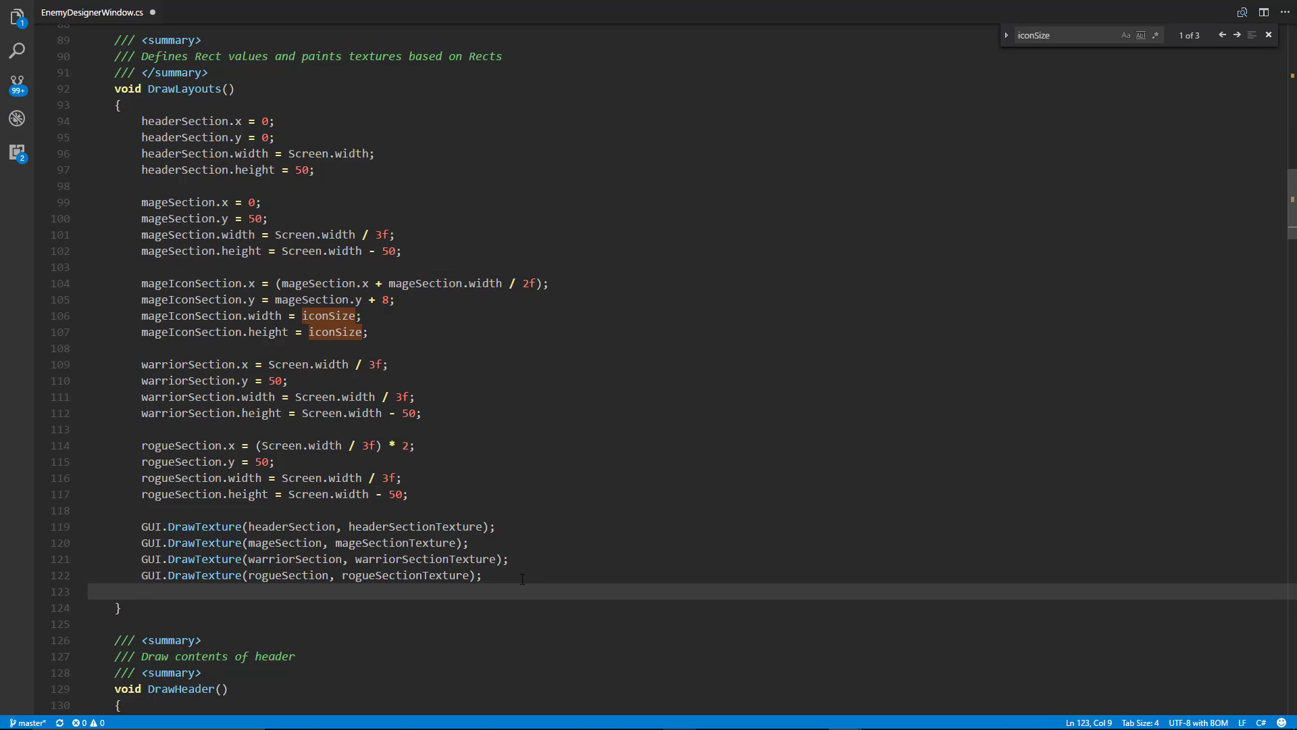
text(GUI.DrawTe)
key(Tab)
text((")
key(BackSpace)
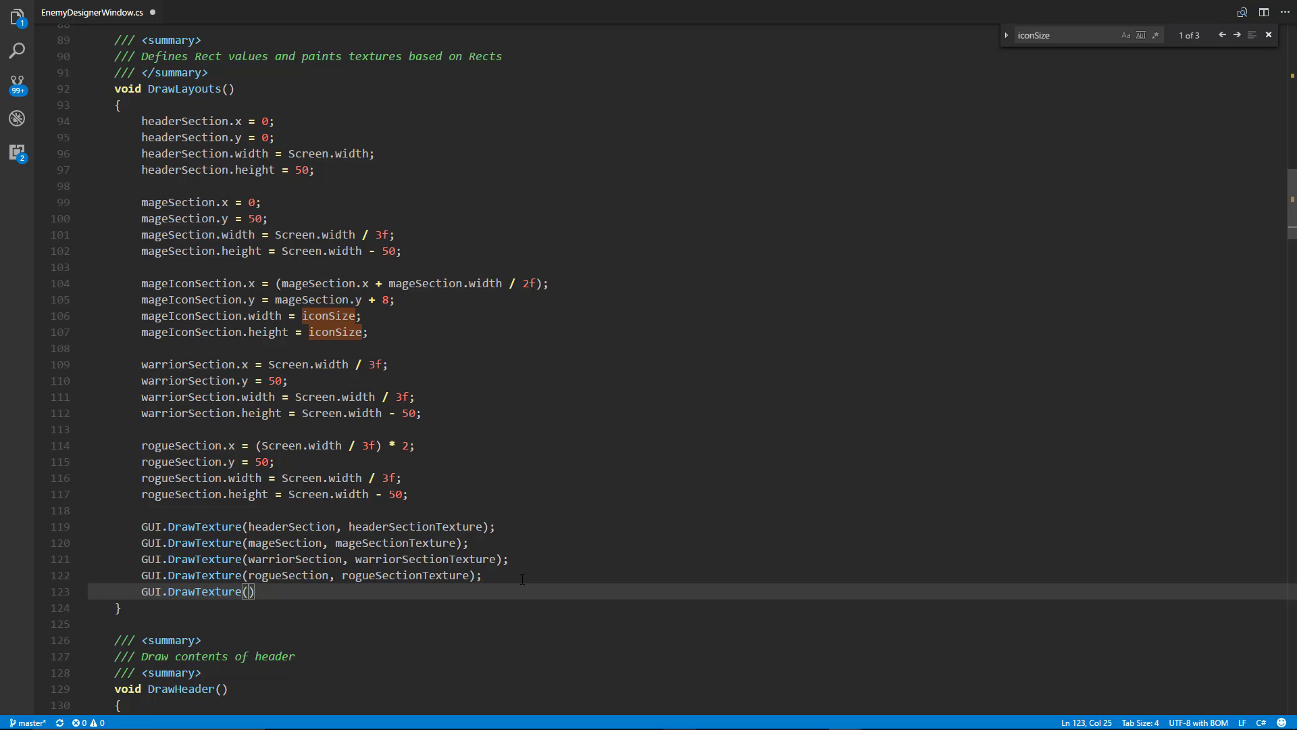
text(mageIcon)
key(Tab)
text(, )
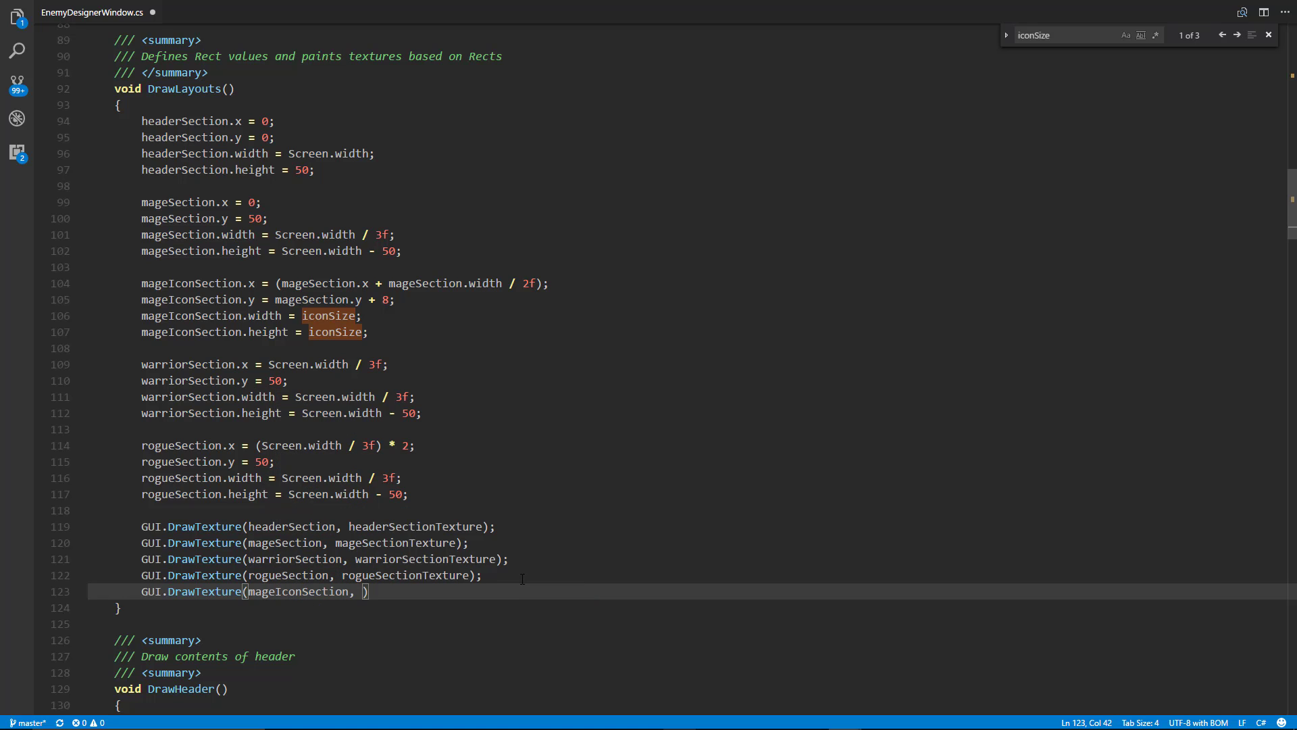
text(mageTextur)
key(Tab)
text();)
scroll(462, 530, down, 2)
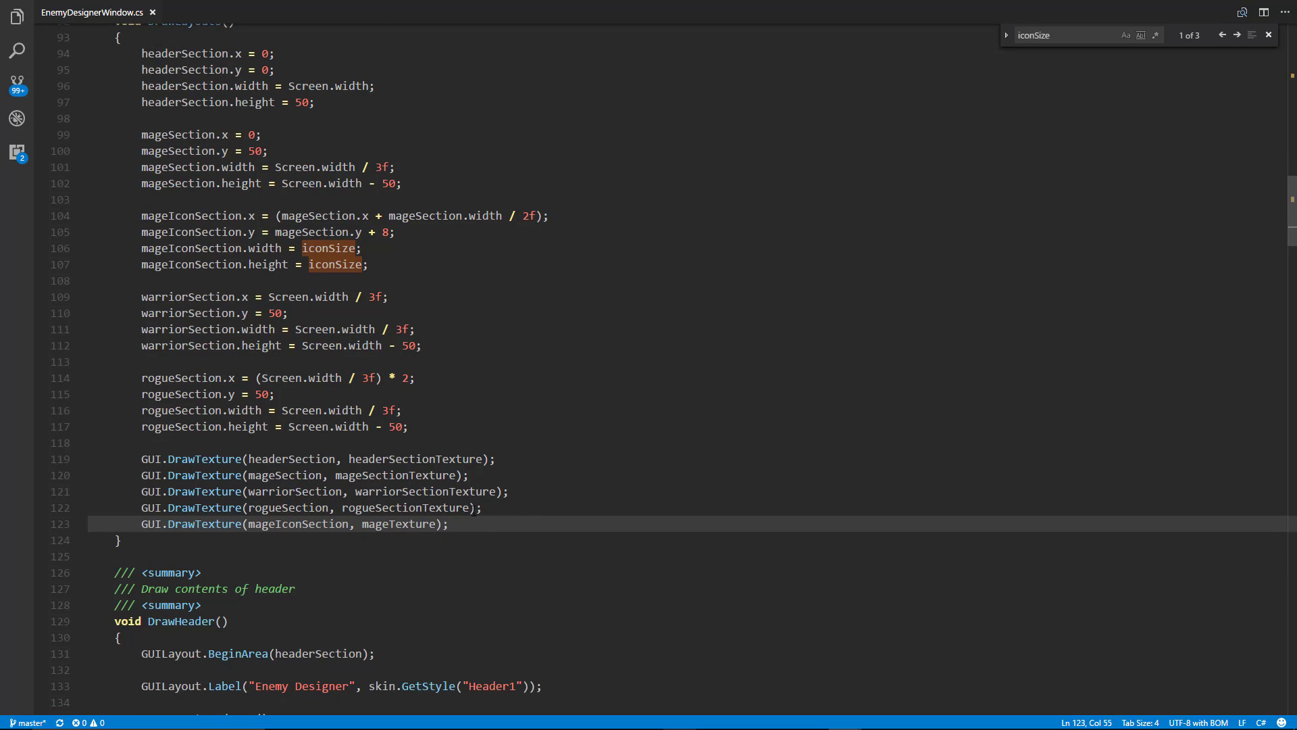
scroll(476, 498, up, 2)
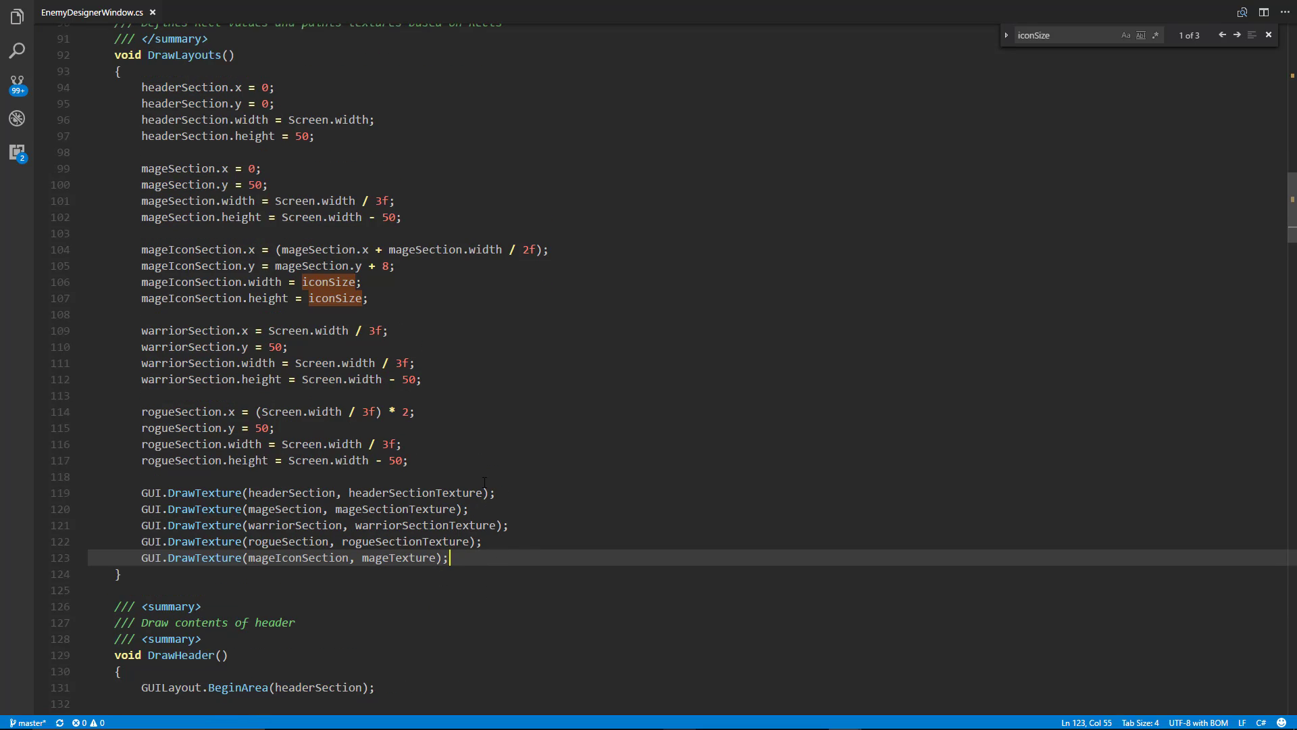
scroll(485, 483, up, 2)
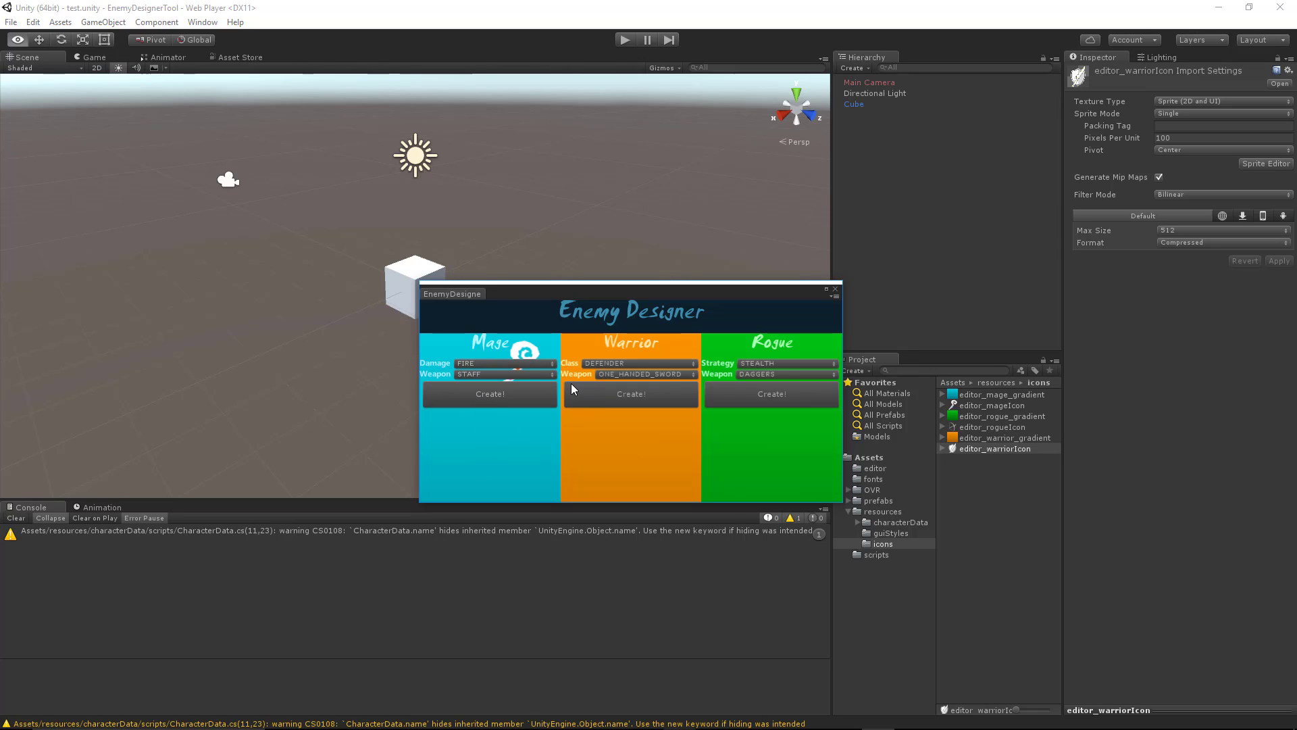
Step: In DrawMageSettings, add iconSize + 8 of spacing below the mageSection BeginArea line
key(w)
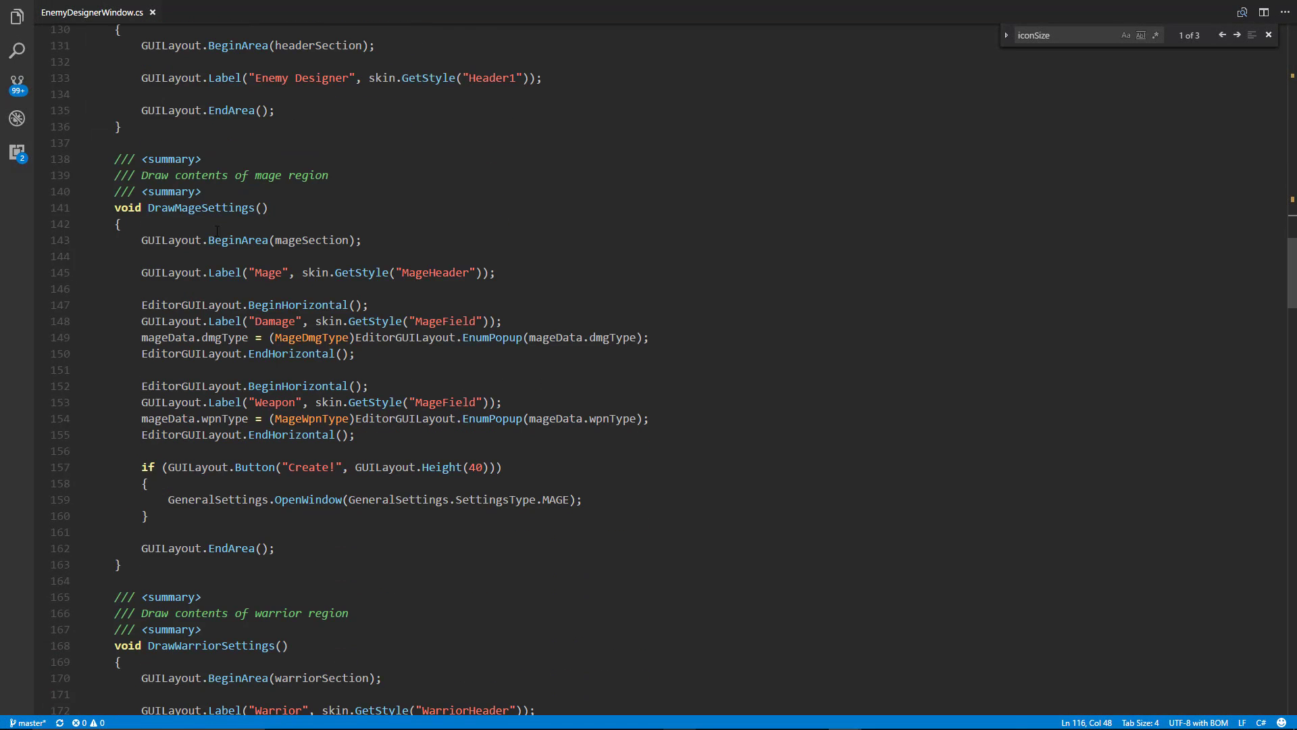
double_click(200, 206)
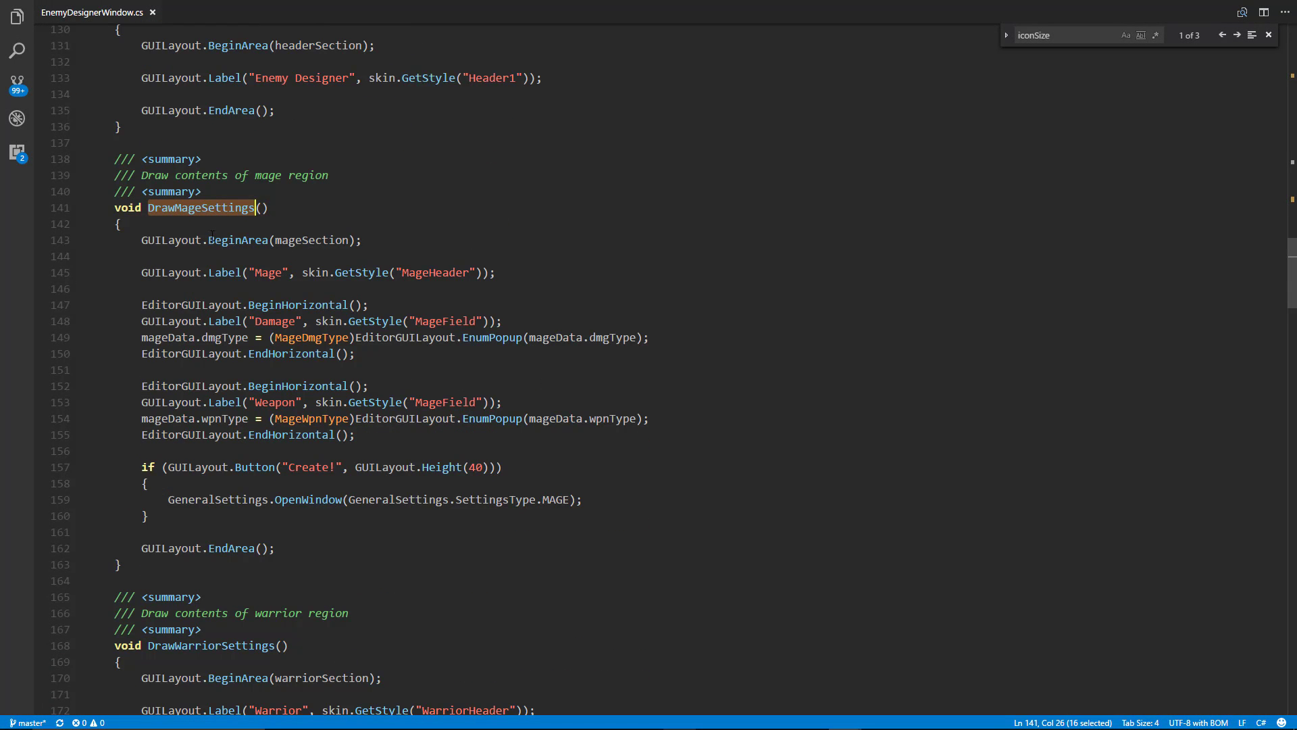
drag(162, 240, 350, 241)
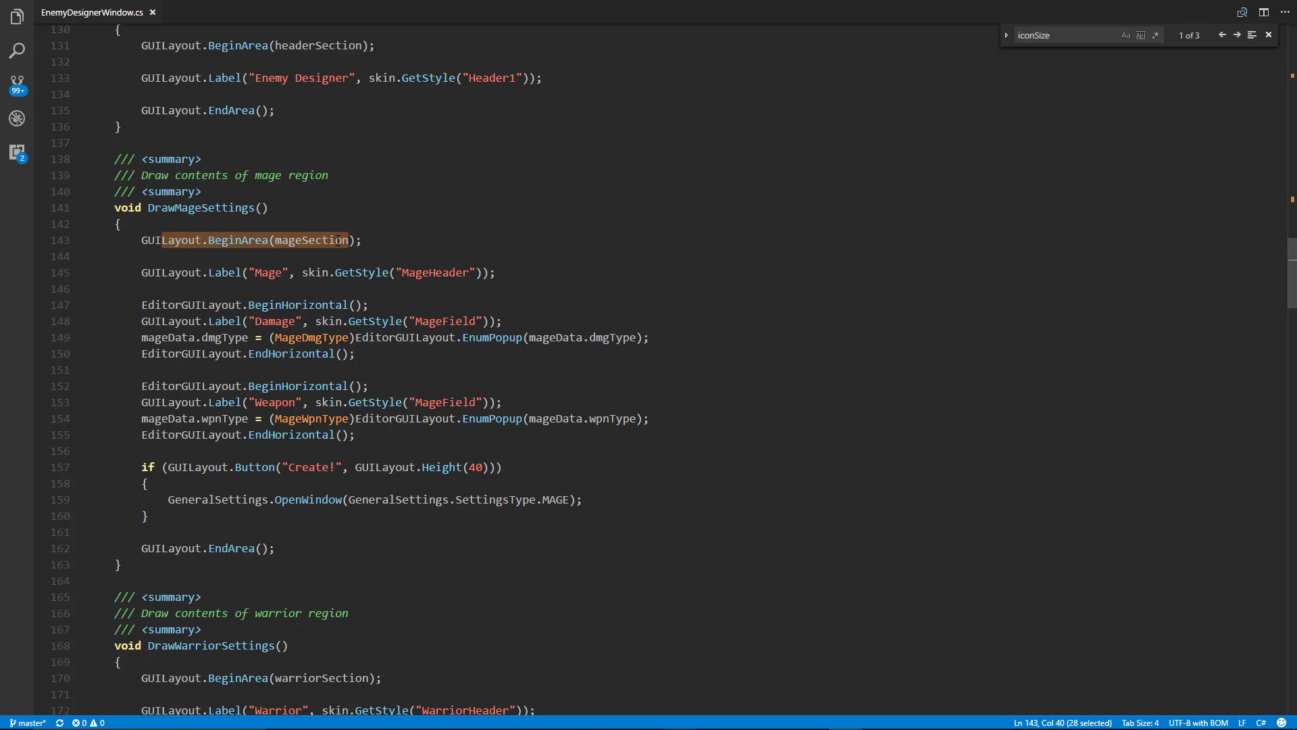
double_click(350, 240)
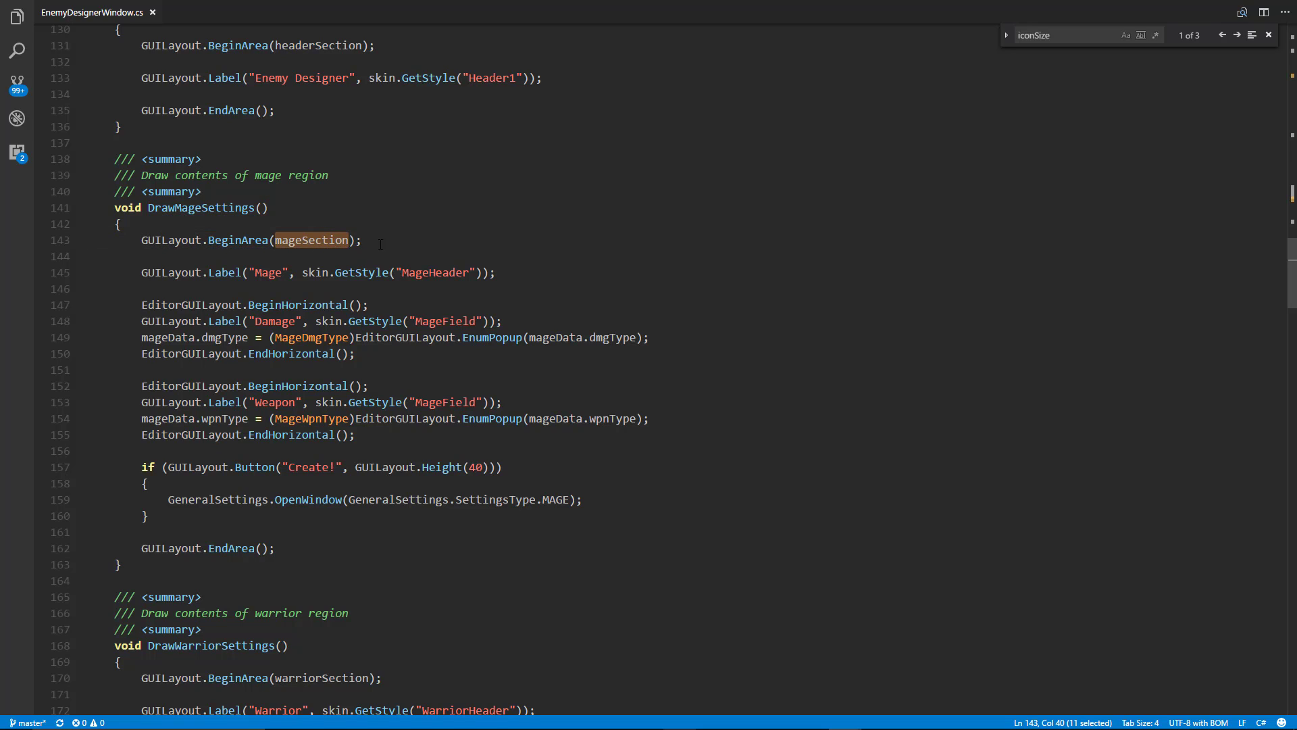
click(380, 244)
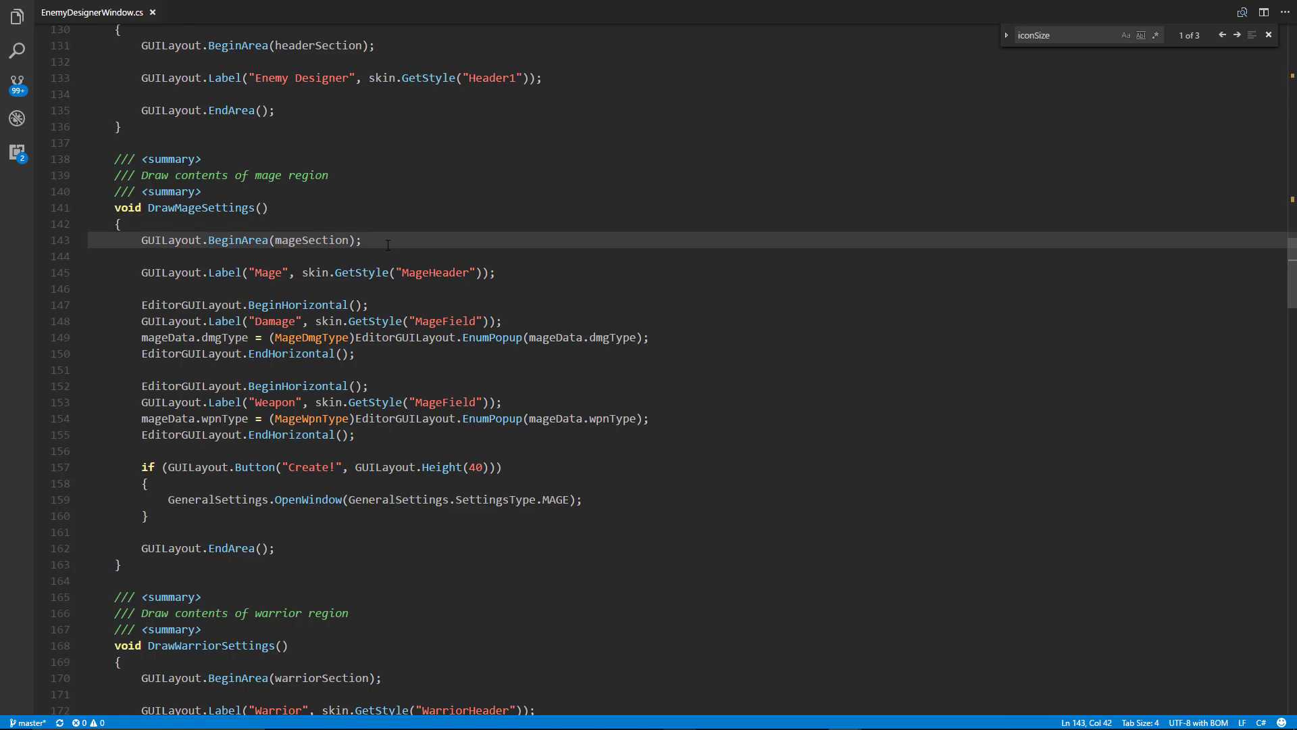
key(Return)
key(Return)
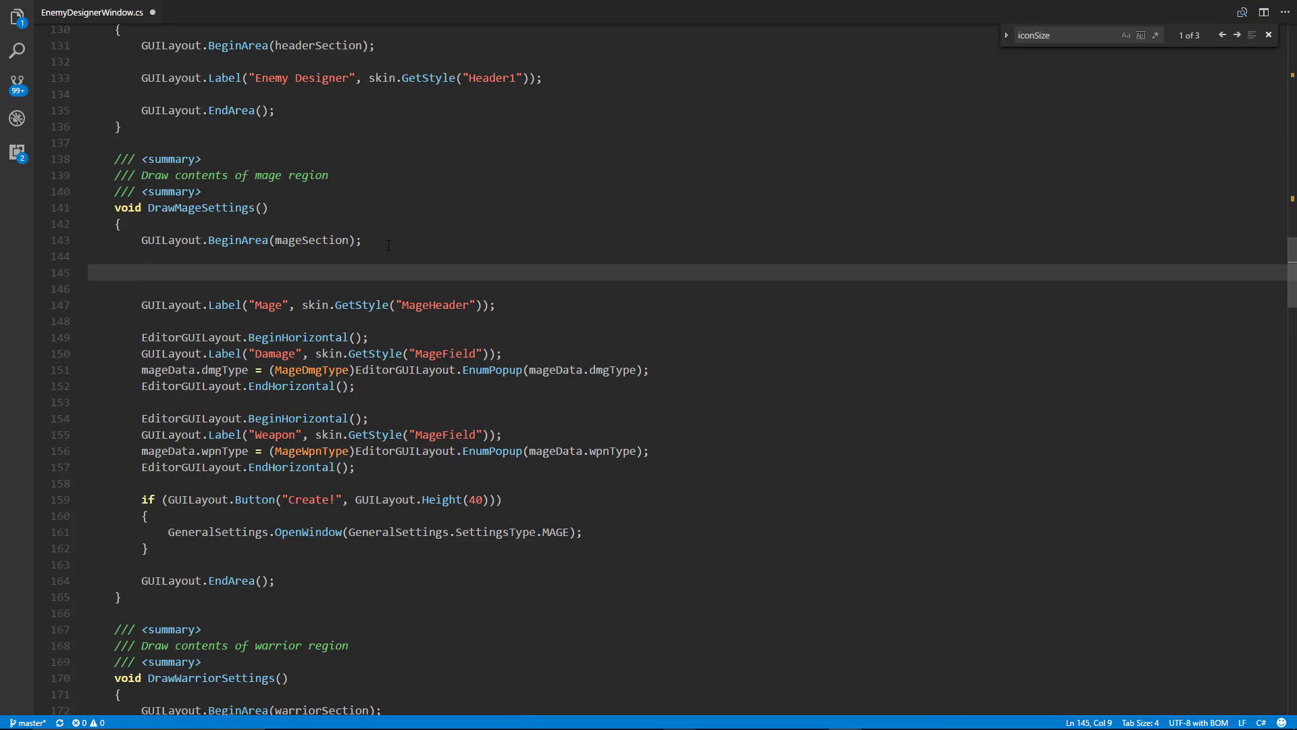
text(G)
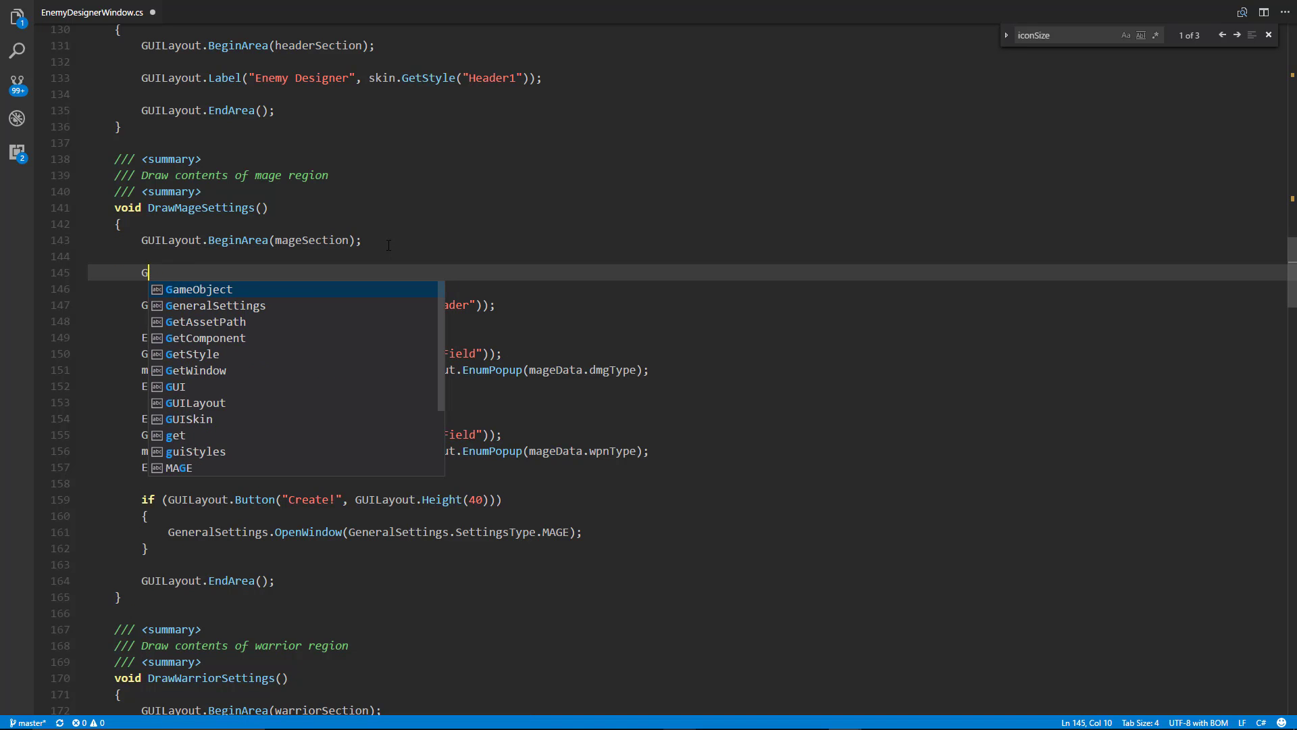
text(UI)
key(BackSpace)
key(BackSpace)
key(BackSpace)
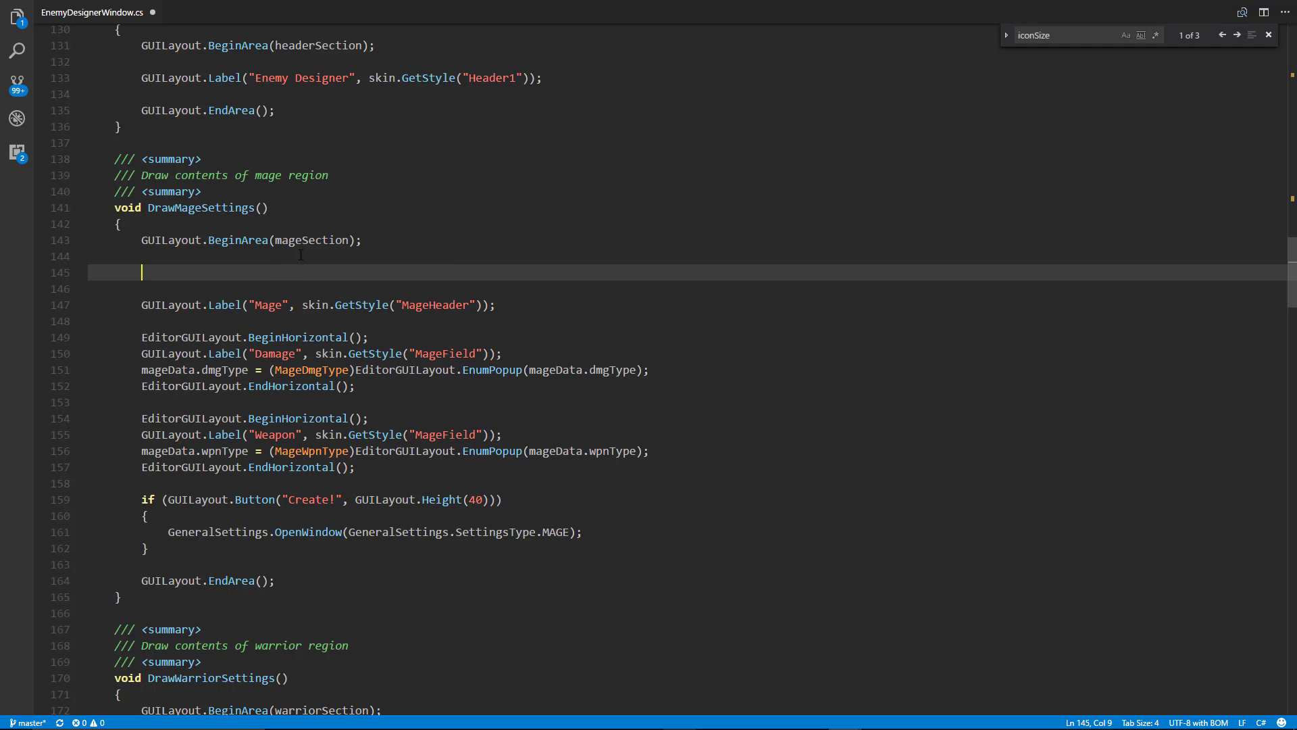
key(Down)
key(Down)
key(Up)
key(Up)
text(GUILayout.Space(iconSize + 8);)
Step: Compare the spacing's 8 with the mage icon's vertical offset 8 on line 105
click(323, 270)
double_click(322, 272)
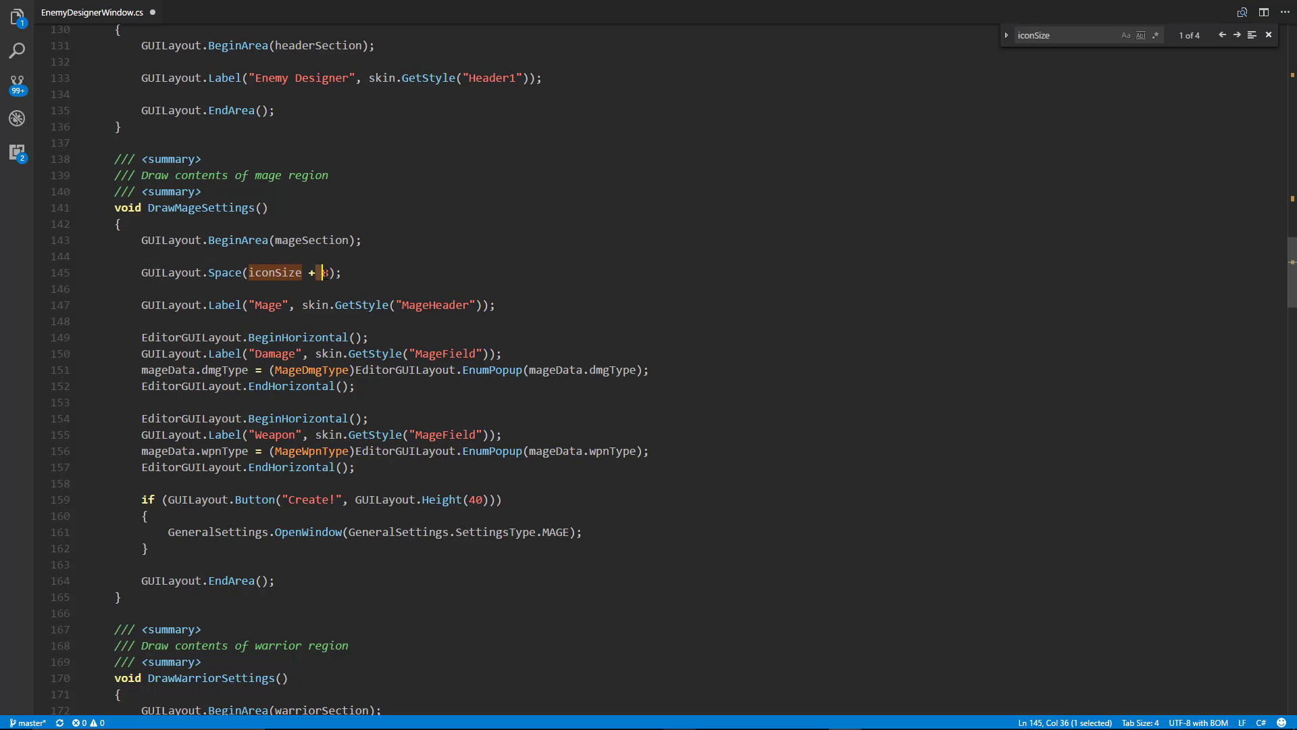
drag(321, 272, 330, 273)
scroll(385, 414, up, 5)
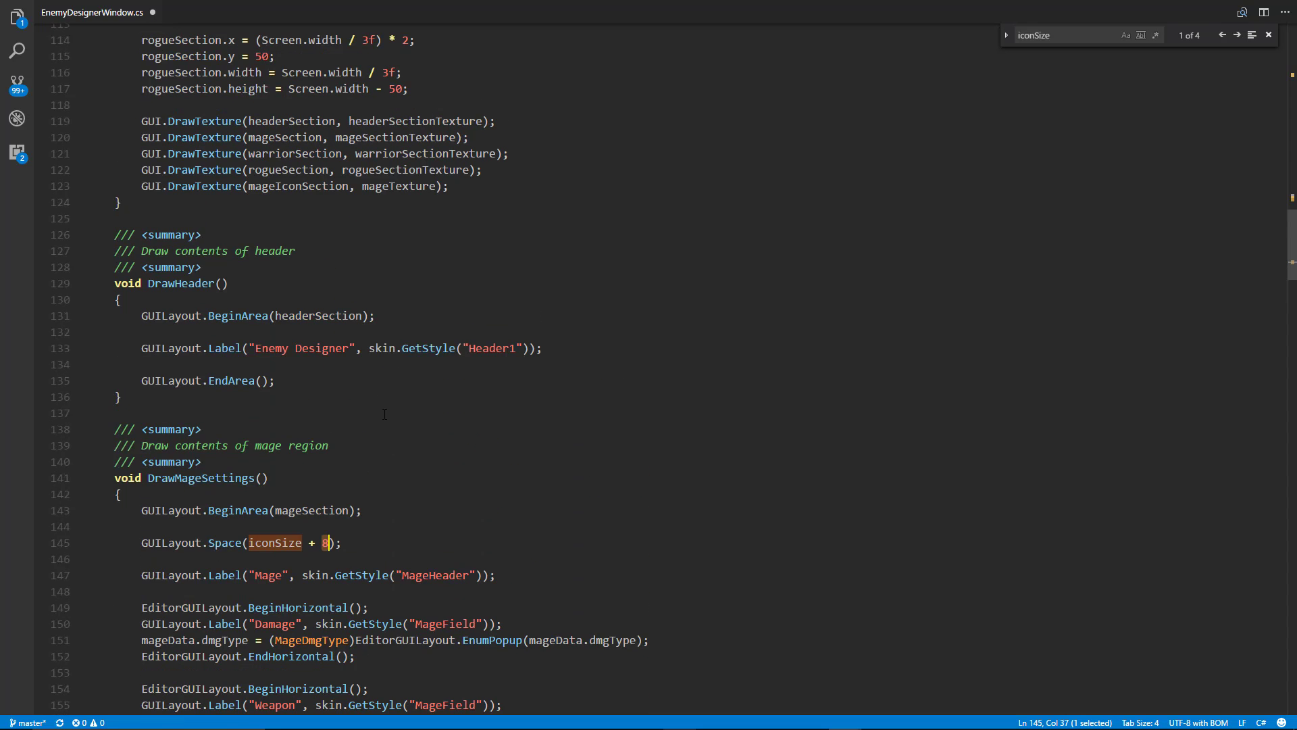
scroll(385, 415, up, 9)
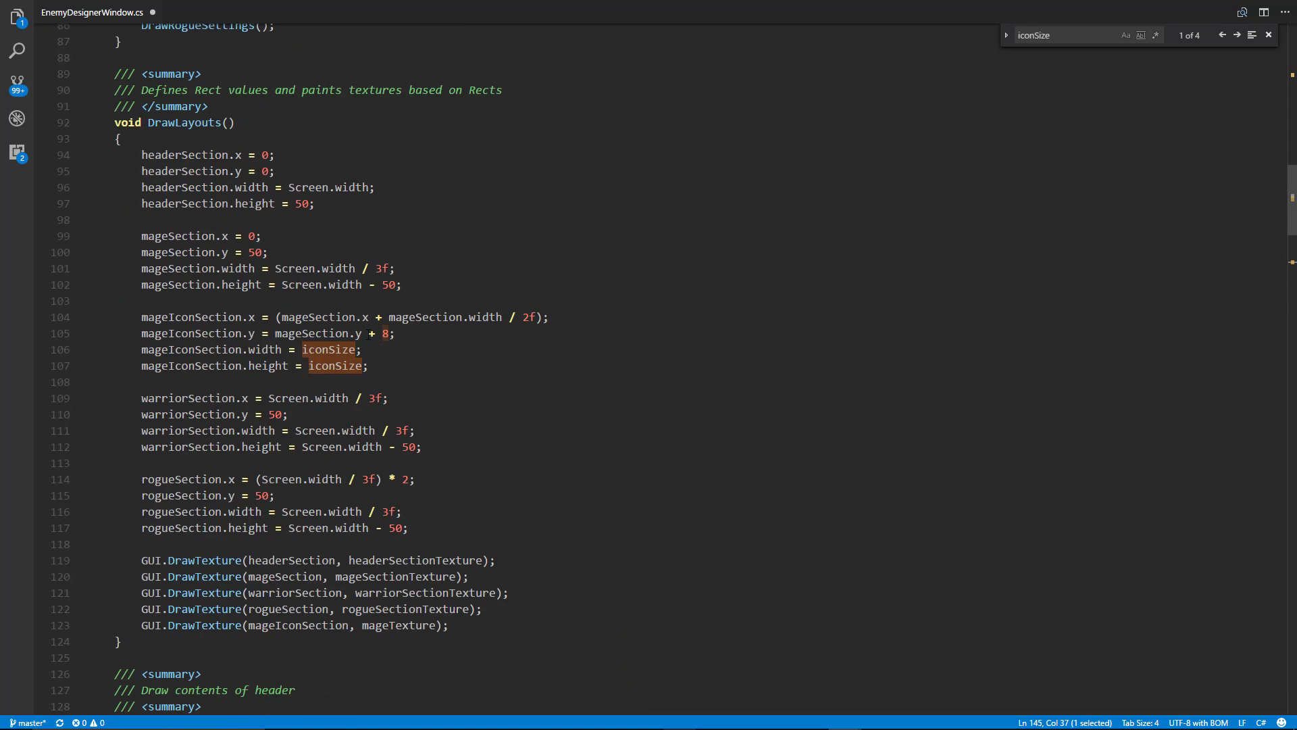
click(387, 334)
double_click(386, 334)
click(389, 335)
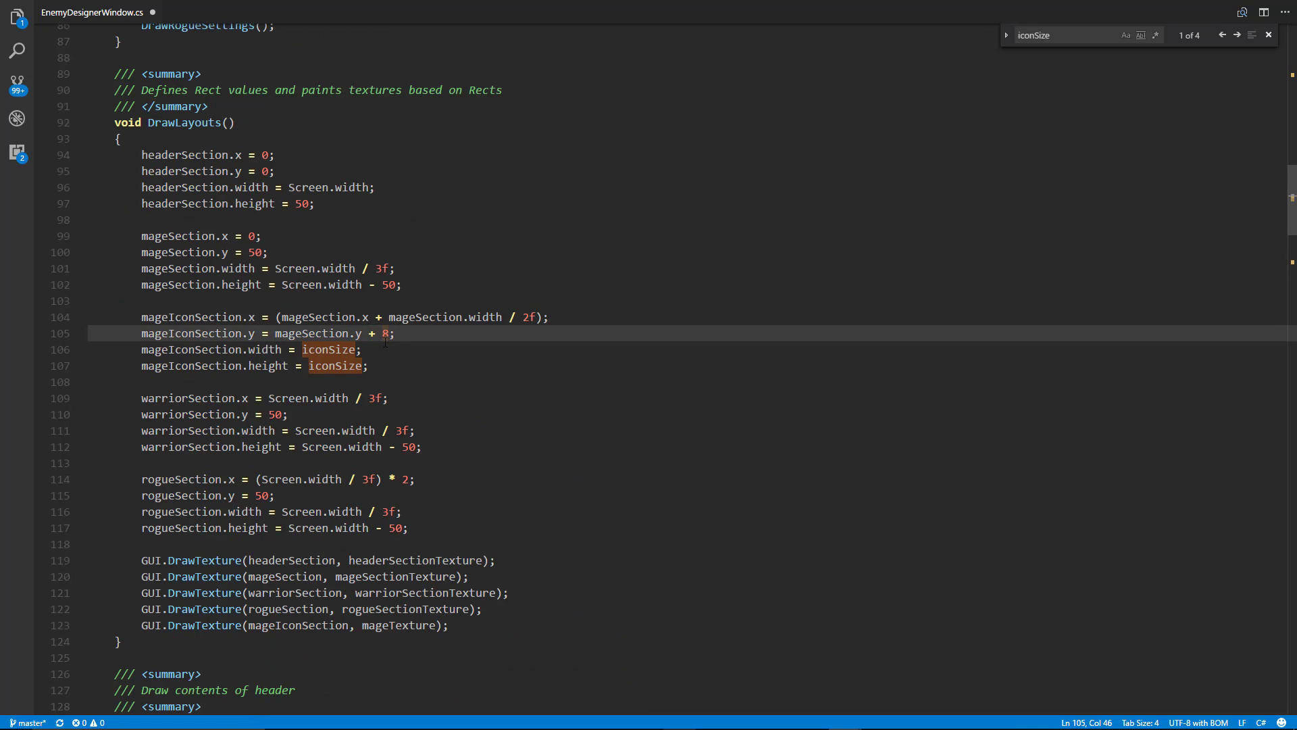
double_click(386, 334)
click(389, 334)
scroll(389, 334, down, 3)
scroll(387, 340, down, 3)
scroll(384, 346, down, 4)
scroll(384, 345, down, 4)
drag(344, 272, 144, 272)
double_click(172, 272)
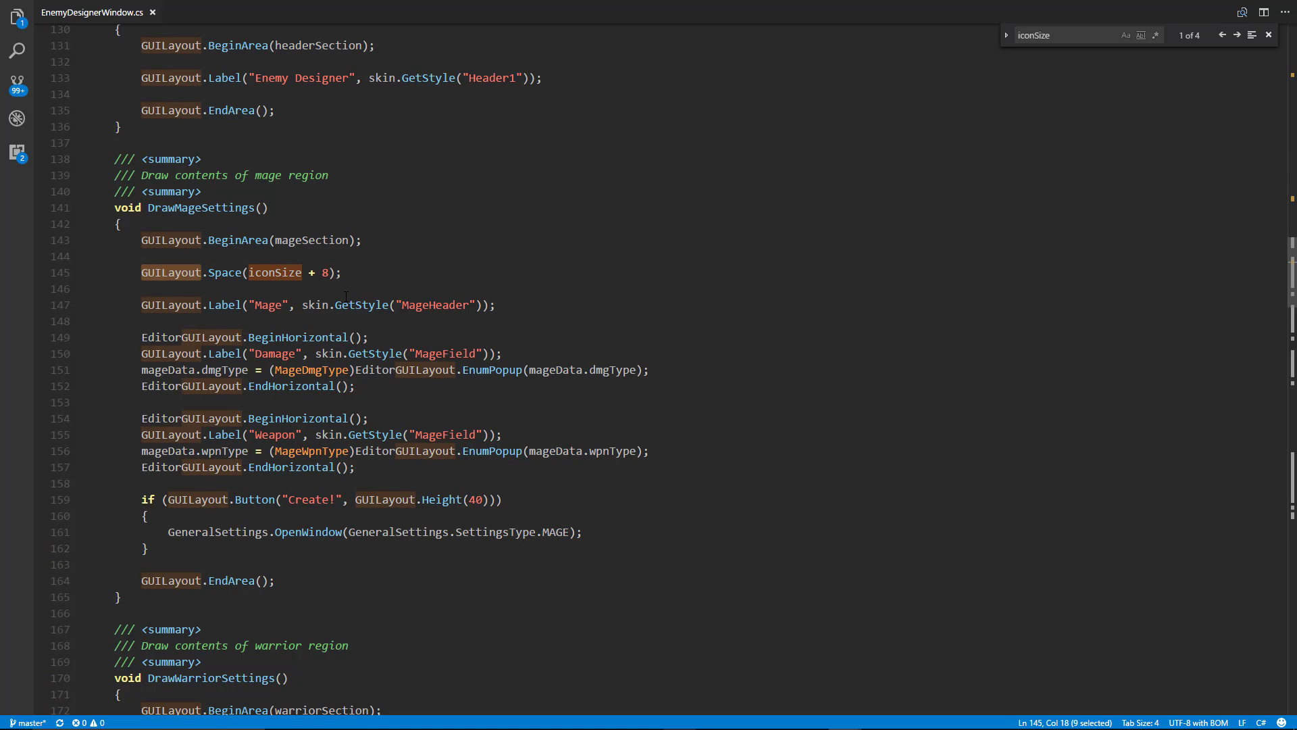
scroll(326, 303, up, 1)
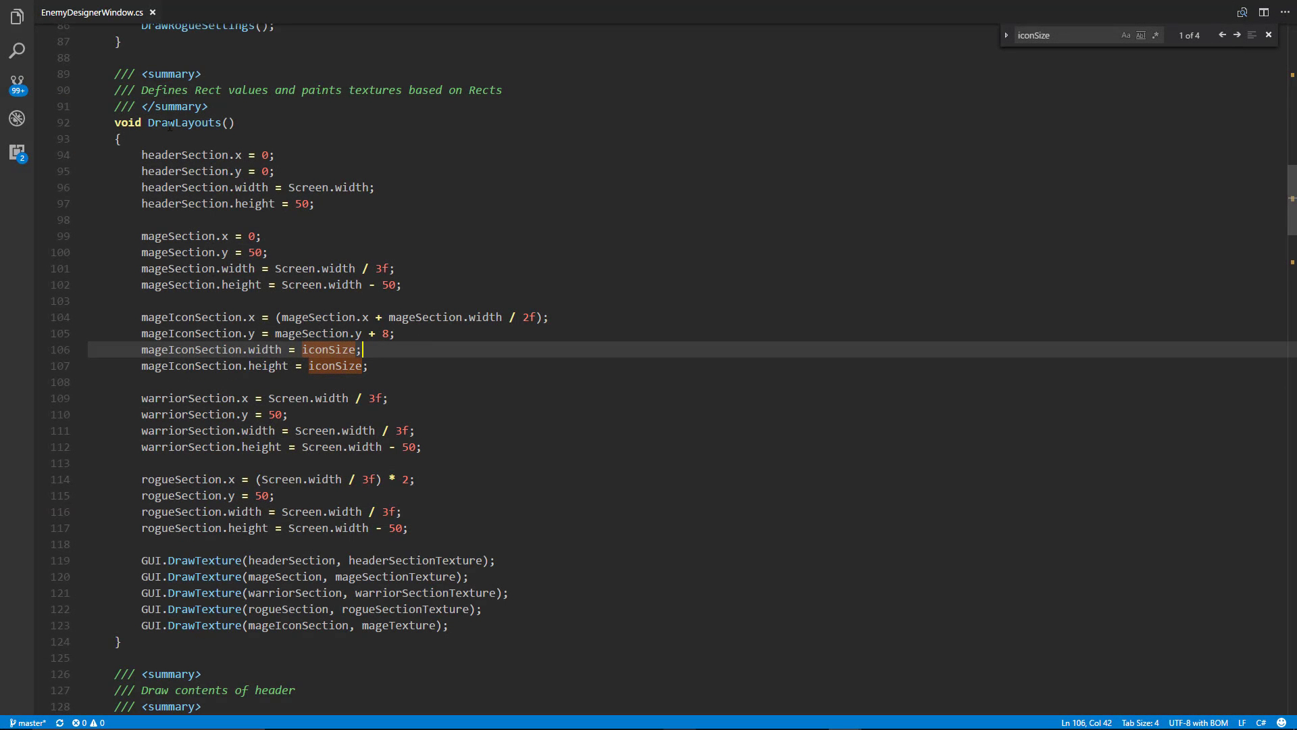
Step: Append ' - iconSize / 2f' to the mageIconSection.x formula on line 104, then save
click(187, 123)
click(262, 235)
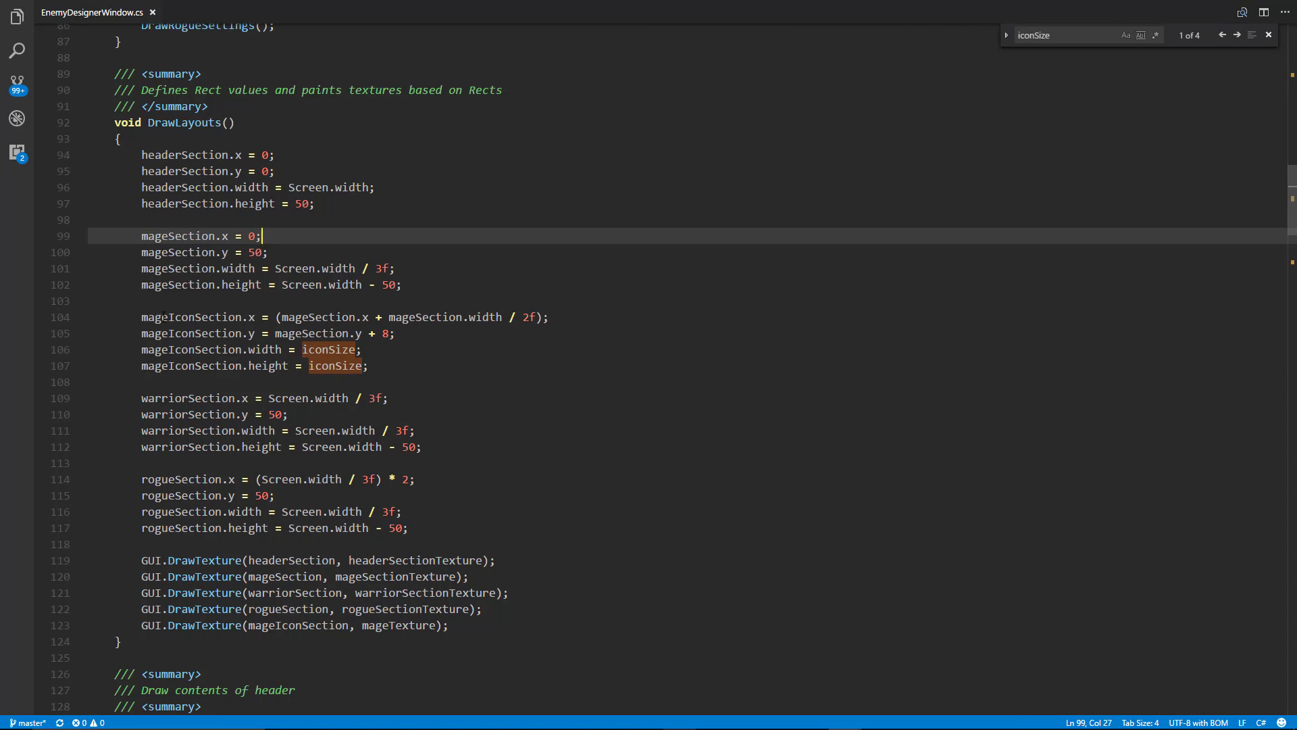
click(142, 316)
drag(155, 316, 370, 316)
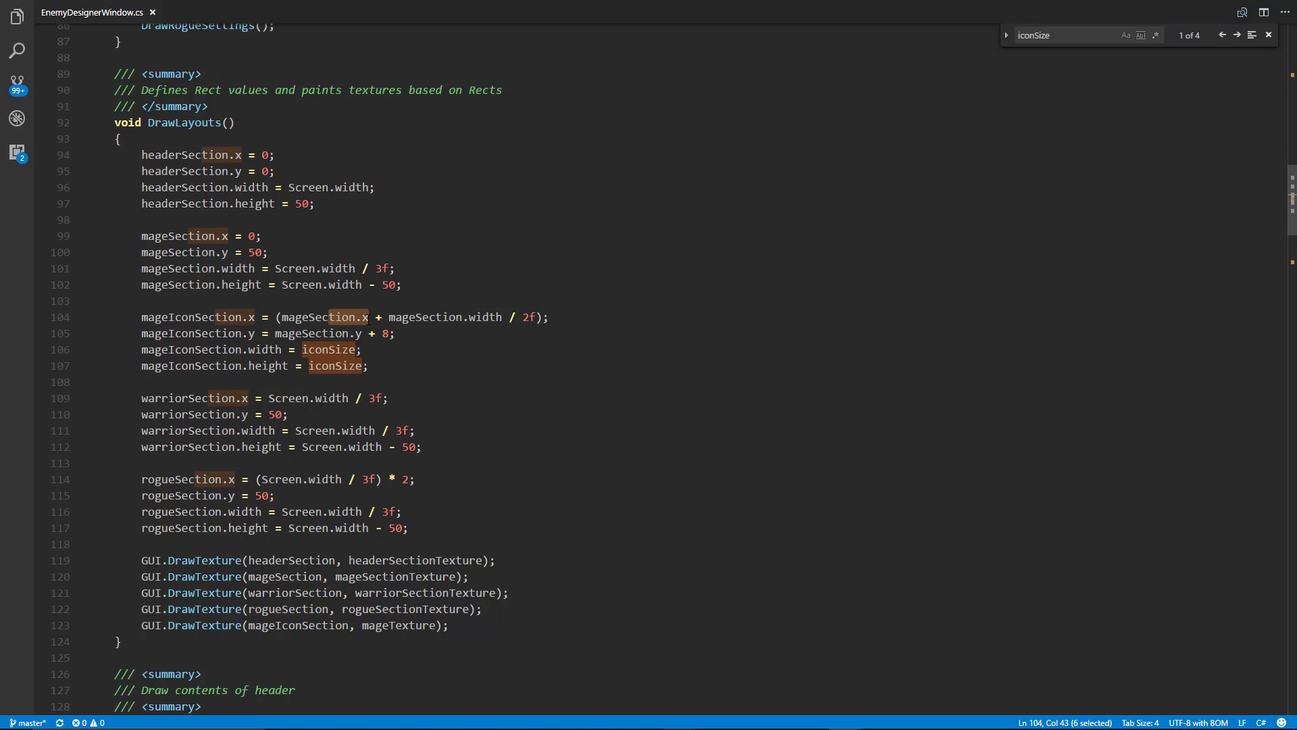
drag(478, 318, 509, 318)
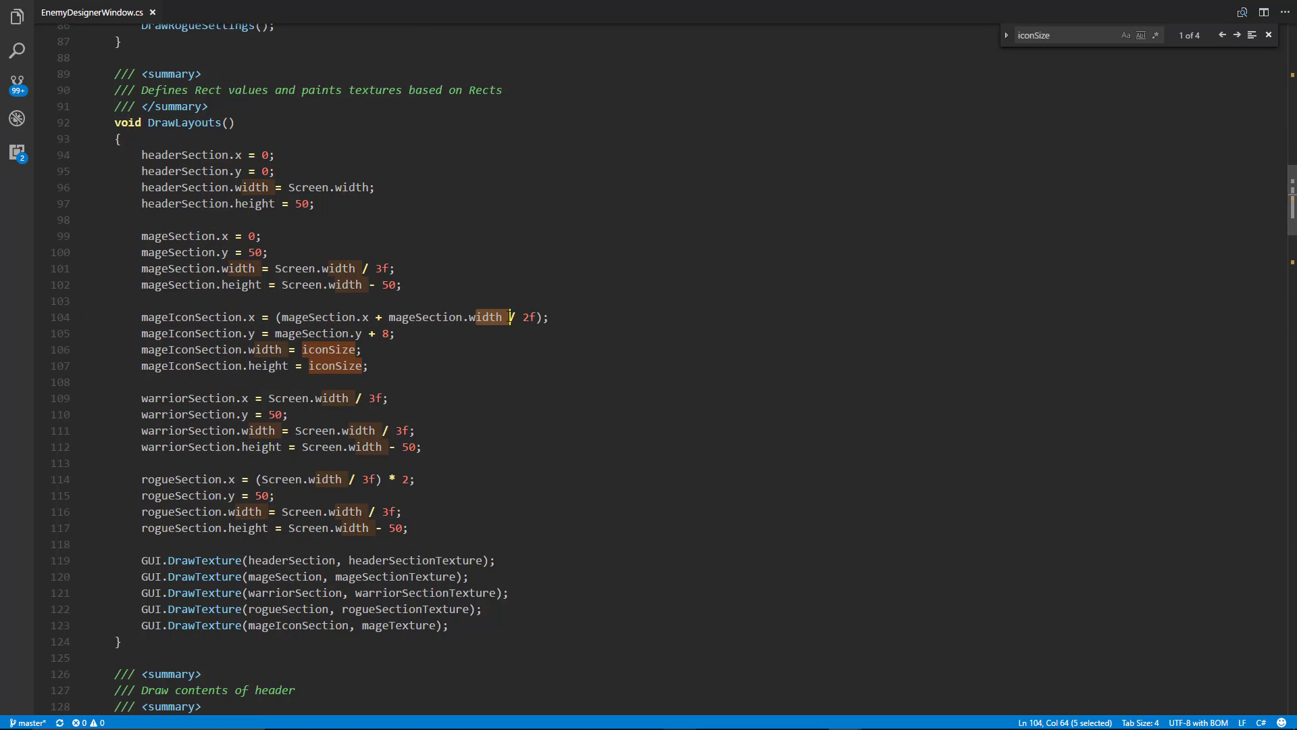
click(544, 317)
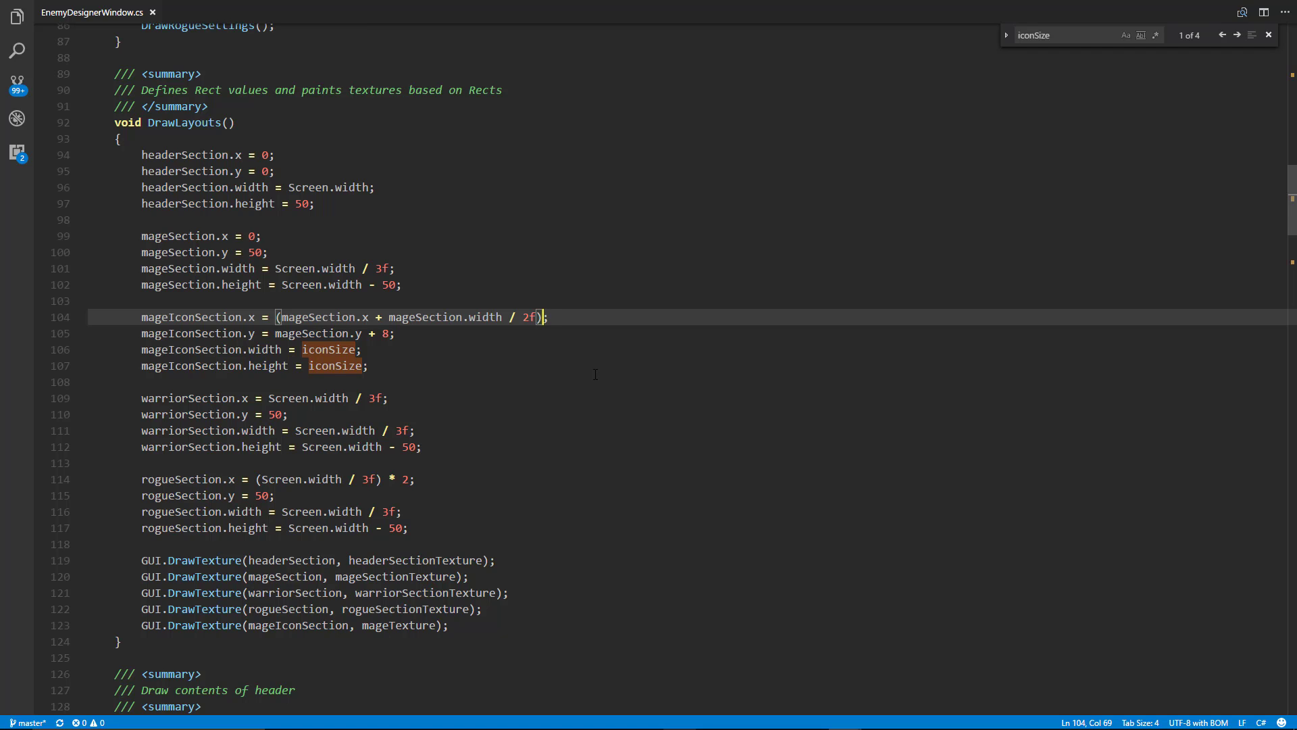
text(- )
text(iconSize / 2f)
key(ctrl+s)
click(564, 318)
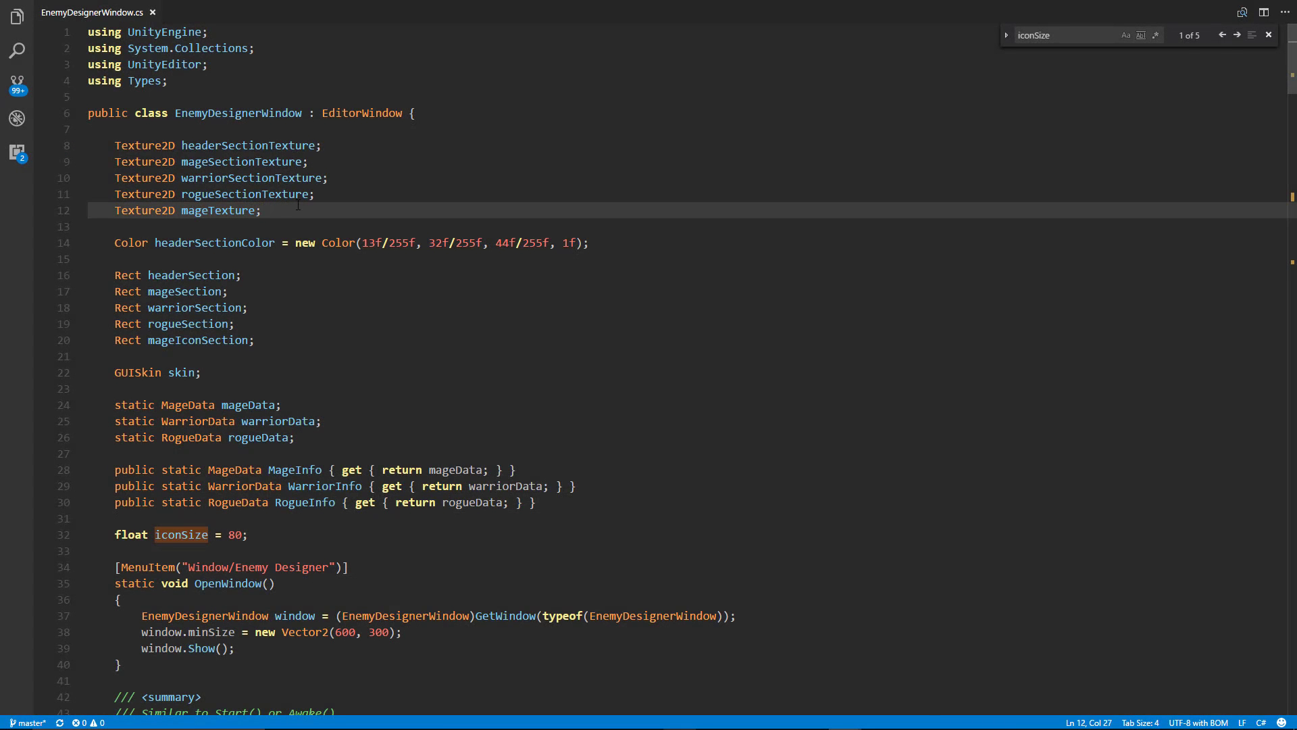
Step: Duplicate the mageTexture declaration twice, renaming the copies warriorTexture and rogueTexture
key(ctrl+c)
key(End)
key(Return)
key(ctrl+v)
key(Return)
key(ctrl+v)
double_click(198, 227)
text(warrior)
click(208, 242)
key(BackSpace)
key(BackSpace)
key(BackSpace)
text(rogue)
Step: Copy mageIconSection into warriorIconSection and rogueIconSection declarations, then save
click(261, 372)
key(shift+Home)
key(ctrl+c)
key(End)
key(Return)
key(ctrl+v)
key(Return)
key(ctrl+v)
mouse_move(148, 388)
mouse_down()
mouse_move(174, 388)
mouse_move(175, 404)
mouse_up()
text(warrior)
key(BackSpace)
text(rogue)
click(202, 292)
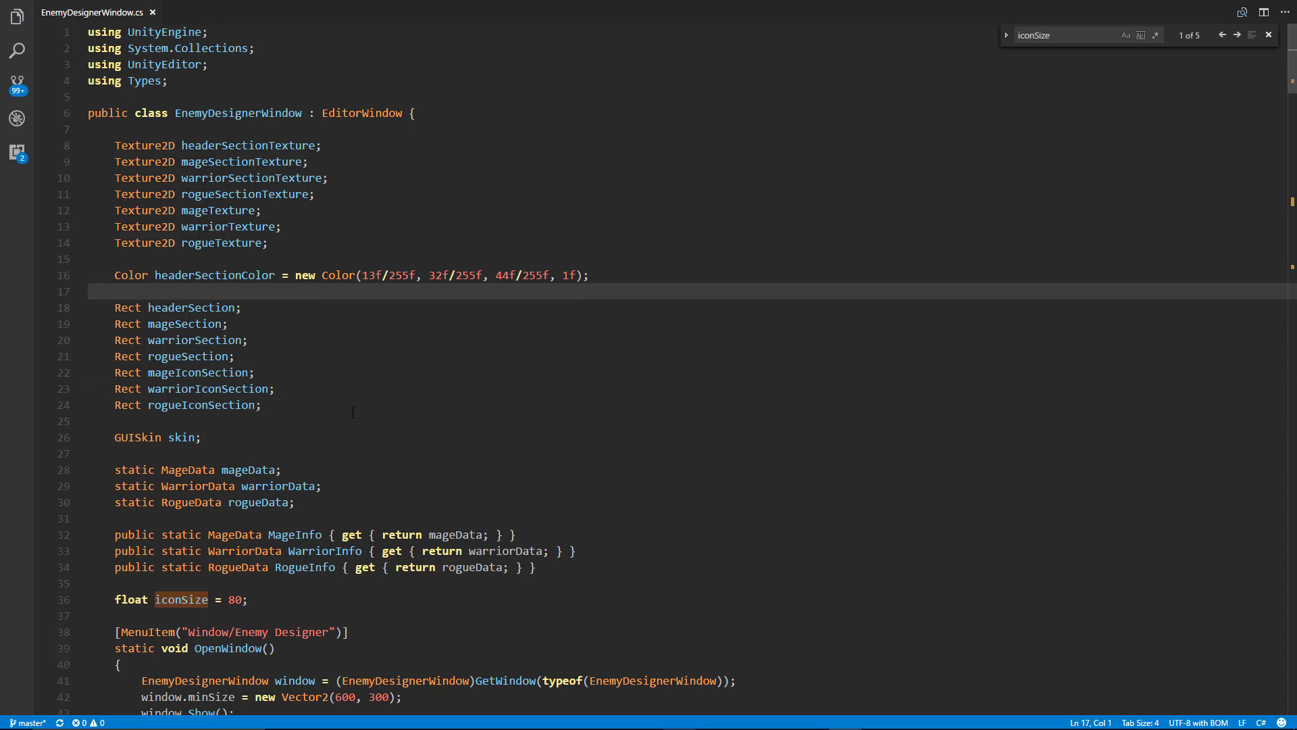
key(ctrl+s)
scroll(253, 335, down, 3)
scroll(305, 376, down, 3)
scroll(360, 409, down, 1)
scroll(359, 409, down, 10)
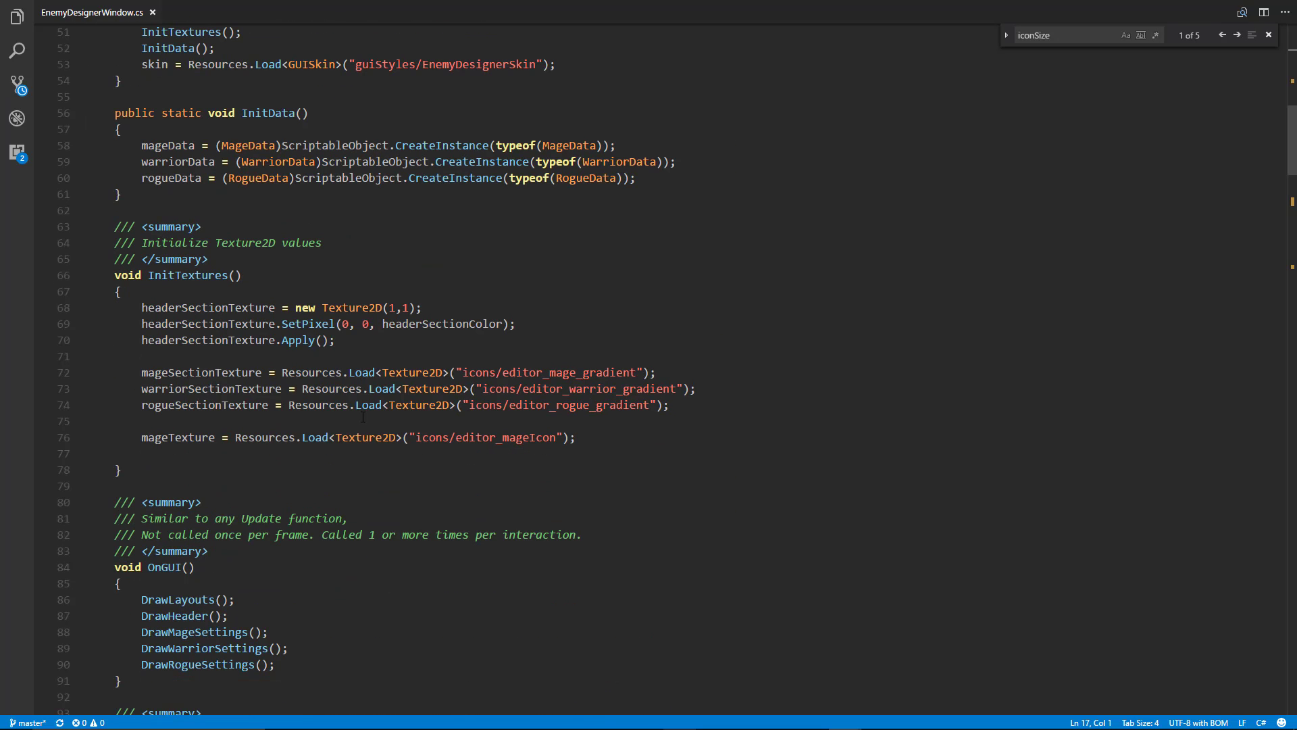
Step: Duplicate the mage icon load line for warriorTexture and rogueTexture with their icon paths
mouse_move(586, 439)
mouse_down()
mouse_move(141, 436)
mouse_move(141, 454)
mouse_up()
key(ctrl+c)
key(Return)
key(ctrl+v)
key(Return)
key(ctrl+v)
text(warrior)
drag(548, 453, 523, 454)
text(warrior)
drag(168, 469, 140, 469)
text(rogue)
key(ctrl+c)
drag(537, 470, 511, 469)
key(ctrl+v)
scroll(272, 469, down, 13)
drag(369, 379, 141, 330)
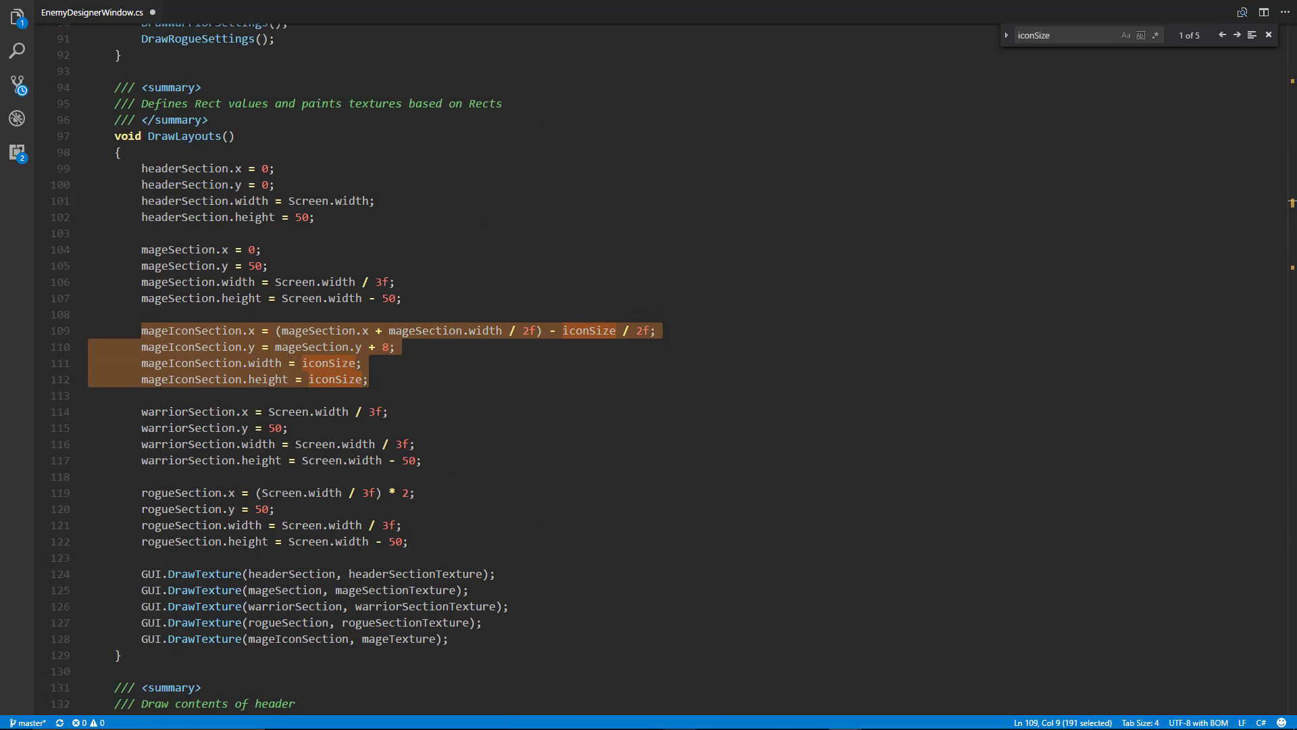
Step: Paste the mage icon Rect block after warriorSection and rename it to warriorIconSection using warriorSection
key(ctrl+c)
click(462, 465)
key(Return)
key(Return)
key(ctrl+v)
double_click(198, 493)
text(warriorIconSection)
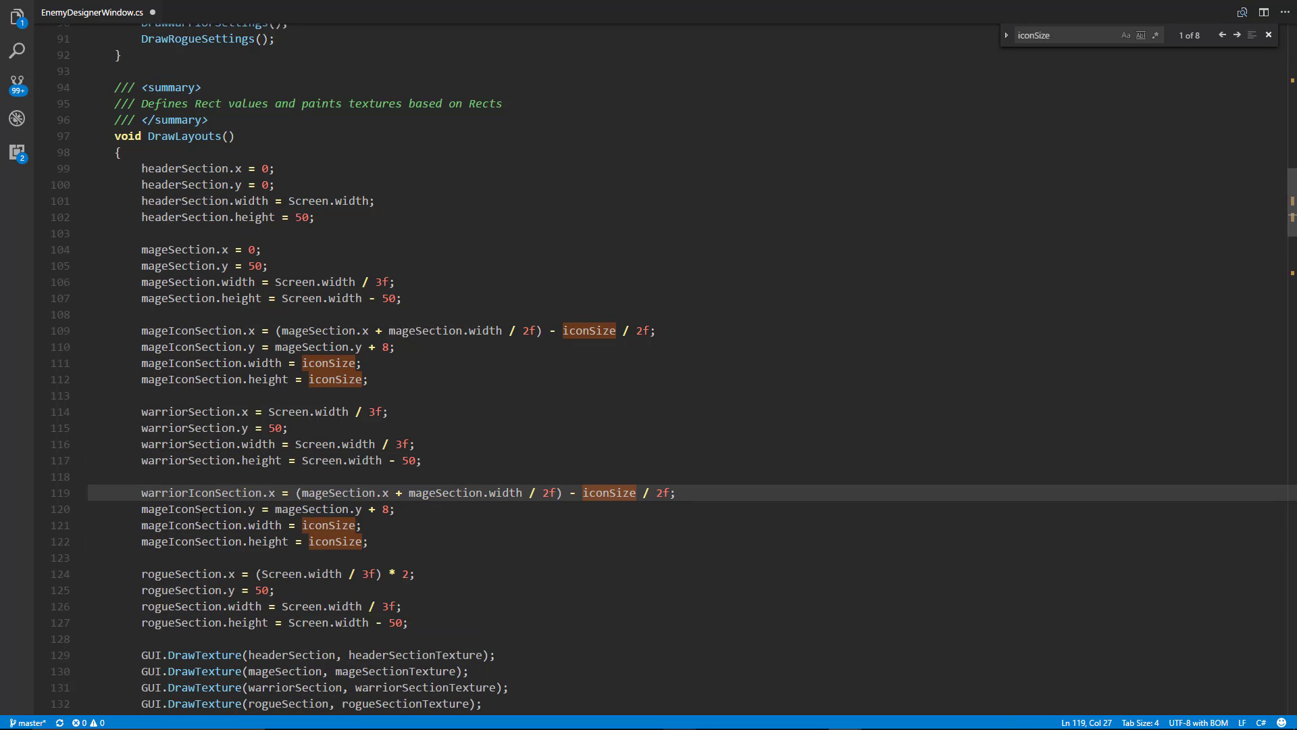
double_click(193, 508)
key(ctrl+v)
key(ctrl+v)
double_click(192, 542)
key(ctrl+v)
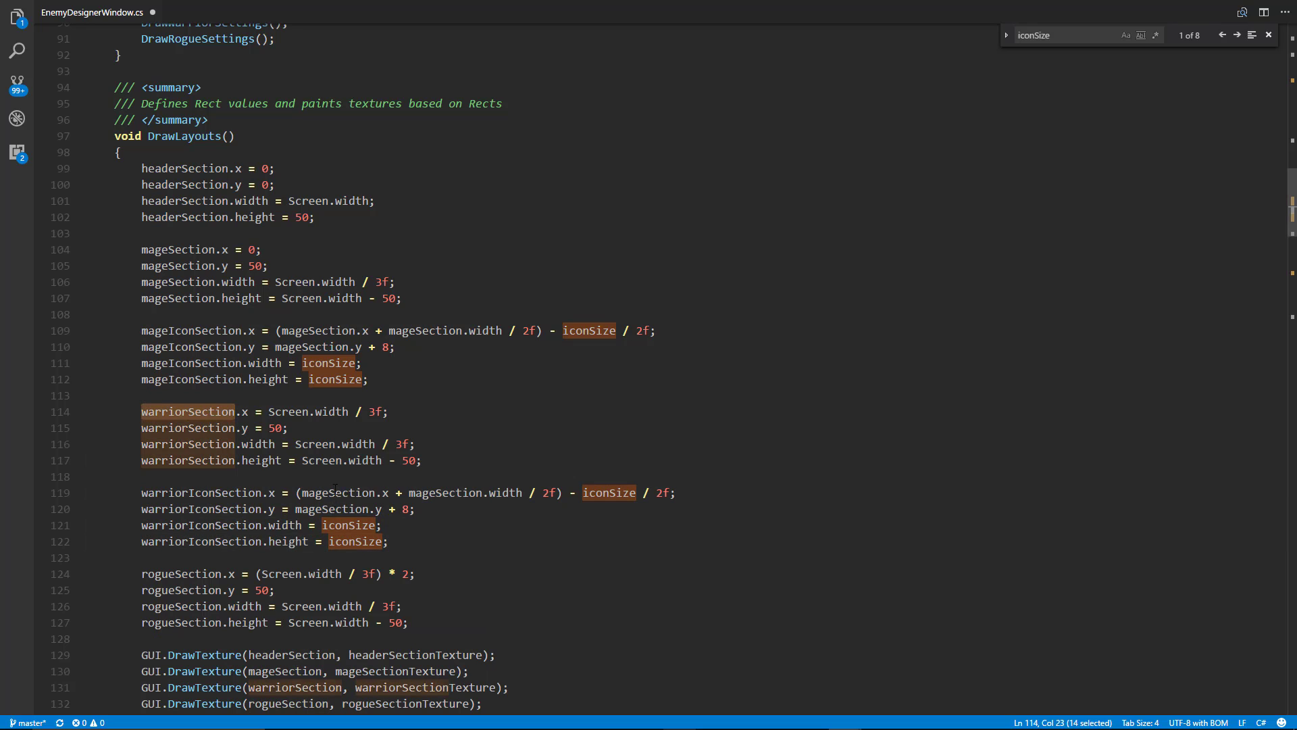
double_click(464, 492)
key(ctrl+v)
double_click(332, 510)
key(ctrl+v)
scroll(405, 456, down, 2)
drag(388, 440, 145, 392)
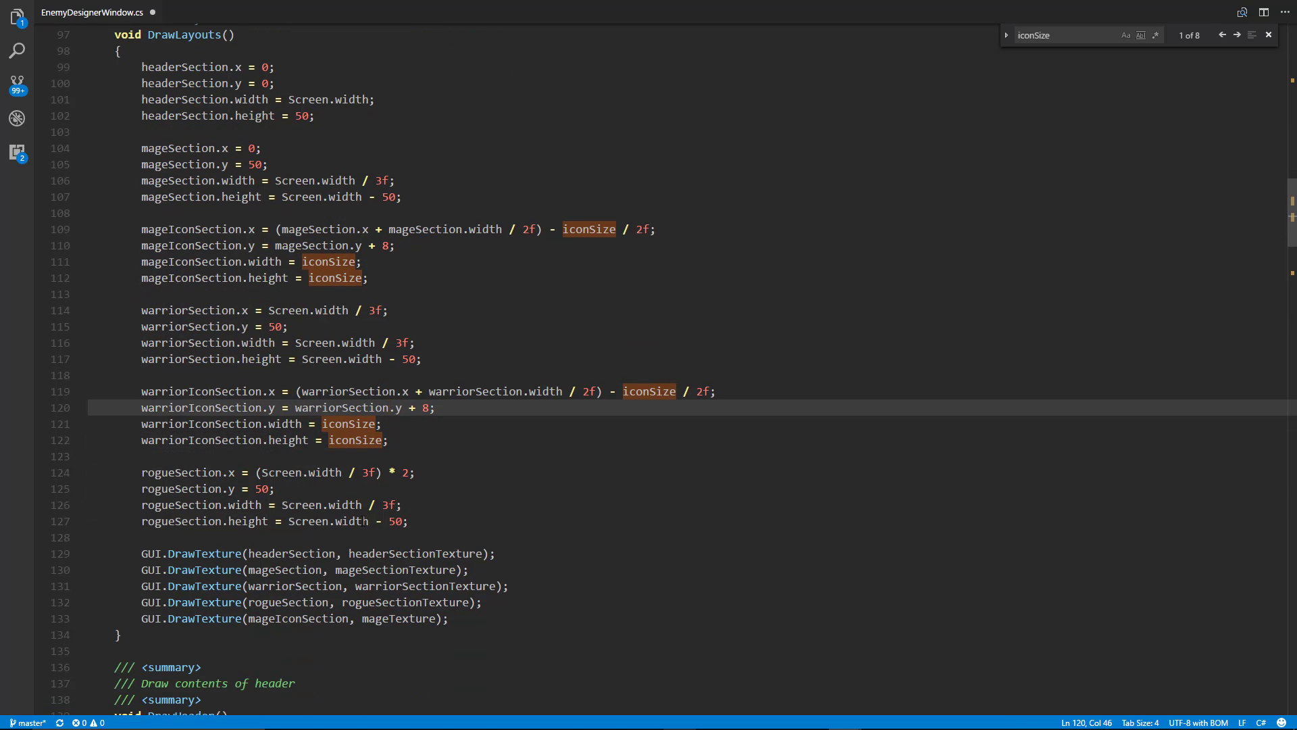
Step: Add a rogueIconSection Rect block after rogueSection, positioned from rogueSection
click(411, 520)
key(Return)
key(Return)
key(ctrl+v)
scroll(405, 456, down, 3)
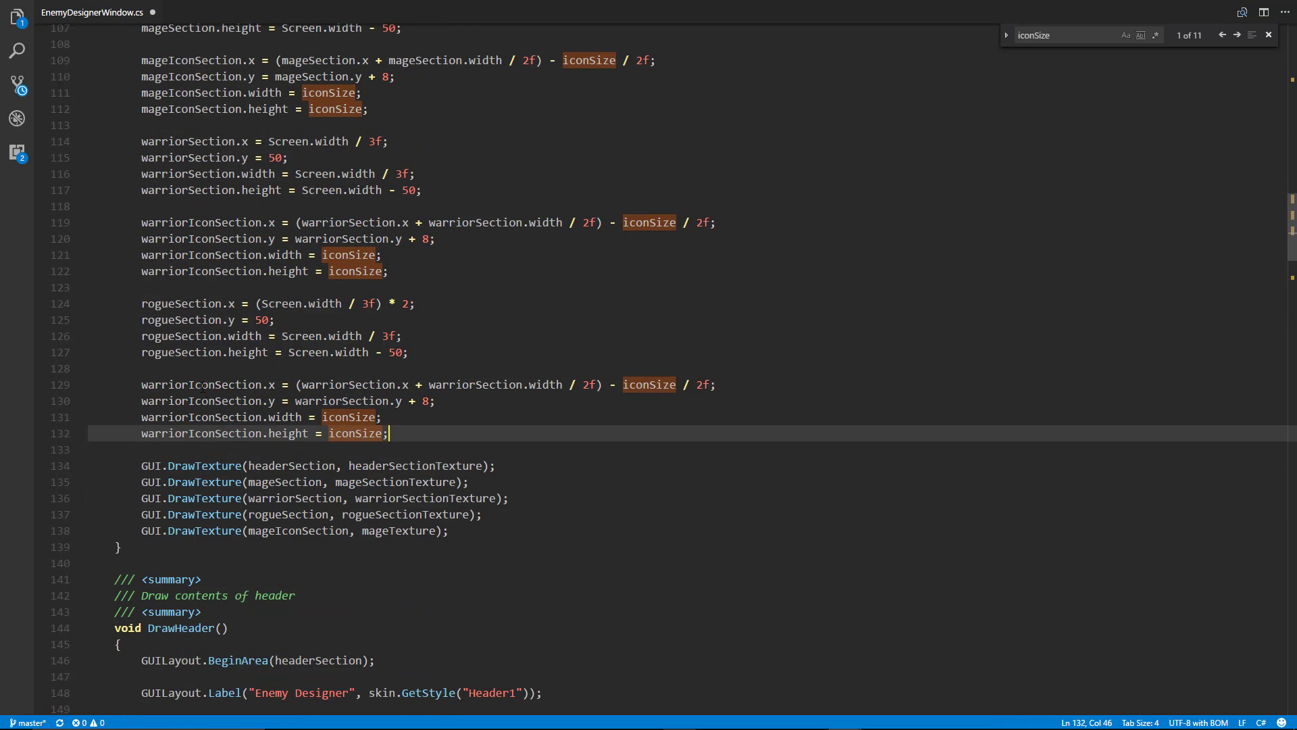
double_click(190, 384)
text(rogueIconSection)
double_click(202, 385)
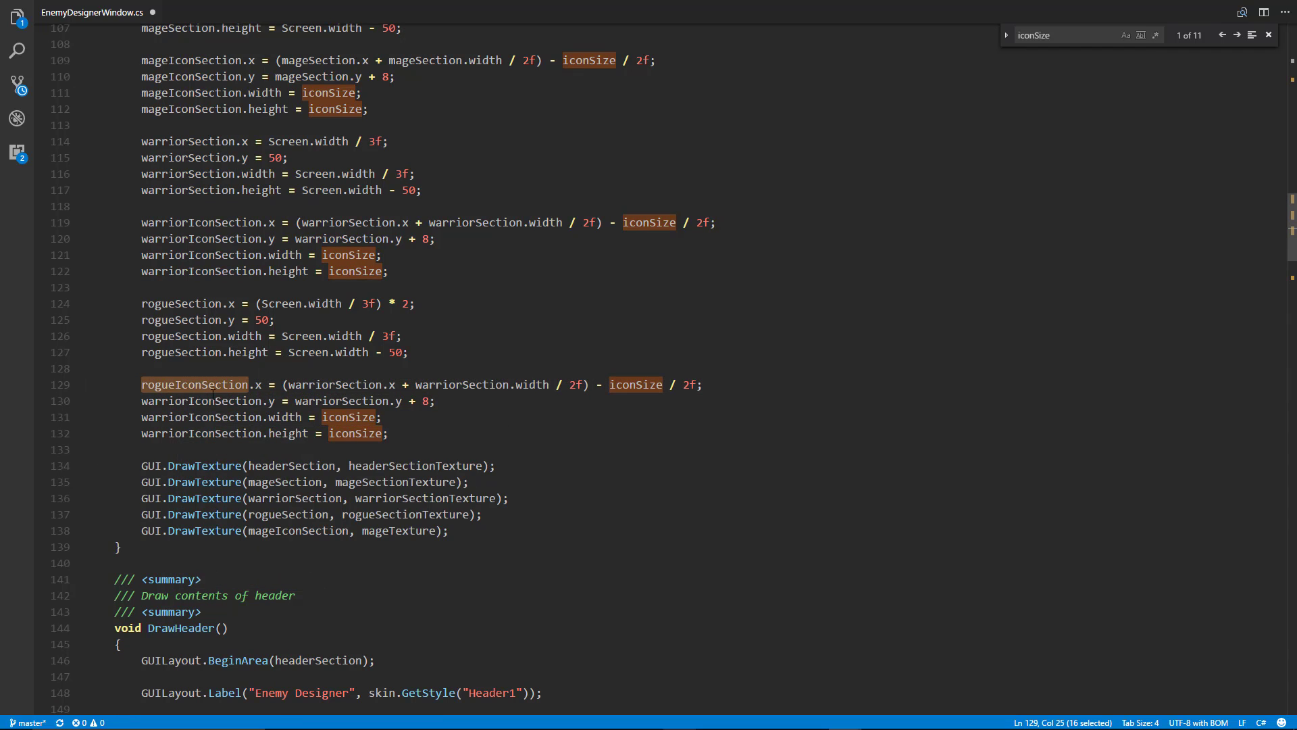
key(ctrl+v)
double_click(203, 417)
key(ctrl+v)
double_click(203, 432)
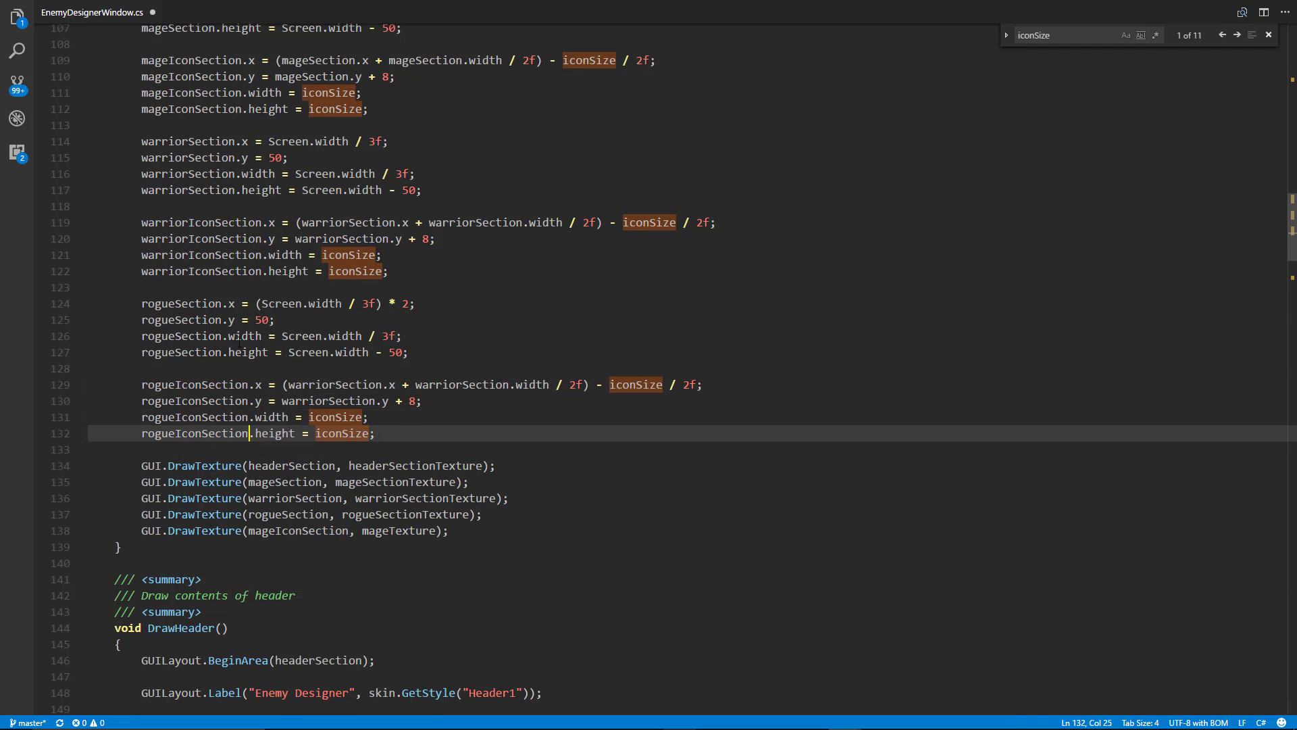
key(ctrl+v)
double_click(182, 319)
double_click(335, 384)
key(ctrl+v)
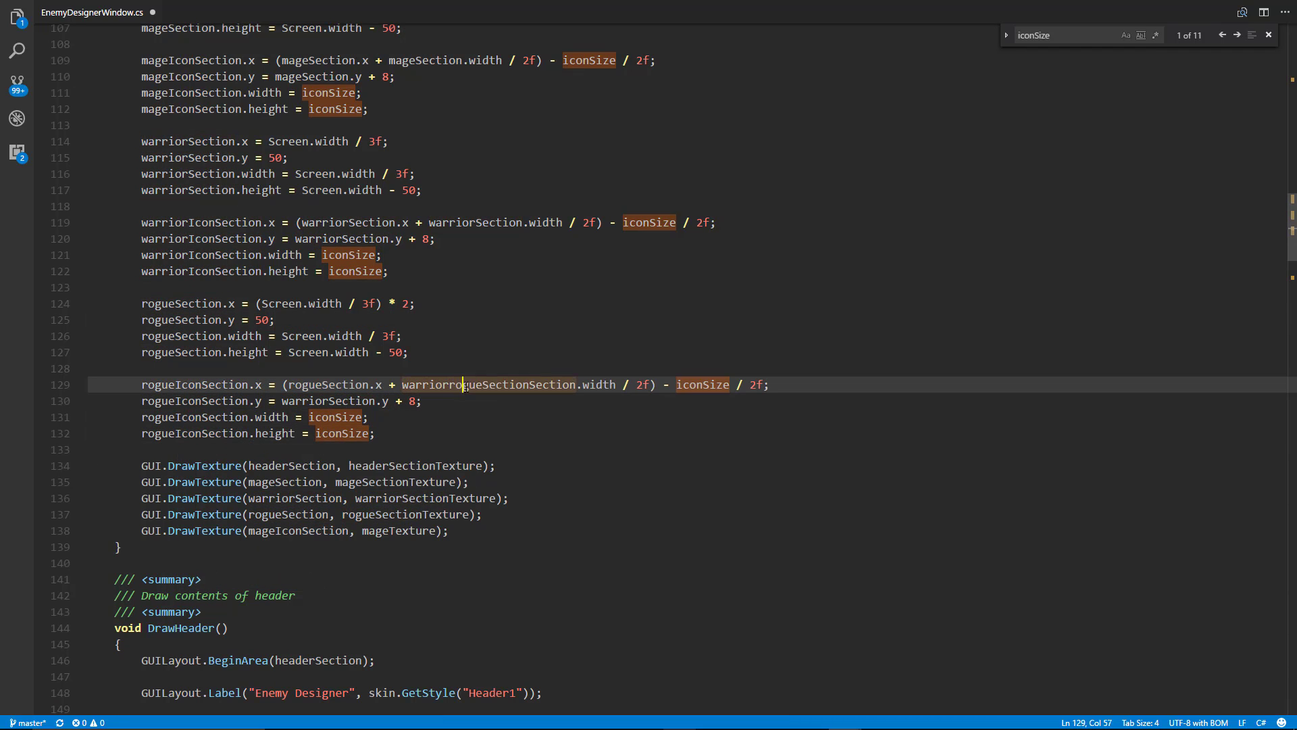
double_click(457, 384)
key(ctrl+v)
double_click(311, 400)
key(ctrl+v)
Step: Duplicate the mage DrawTexture call for warriorIconSection and rogueIconSection with their own textures
click(496, 530)
key(Return)
key(BackSpace)
key(shift+alt+Down)
key(shift+alt+Down)
double_click(299, 547)
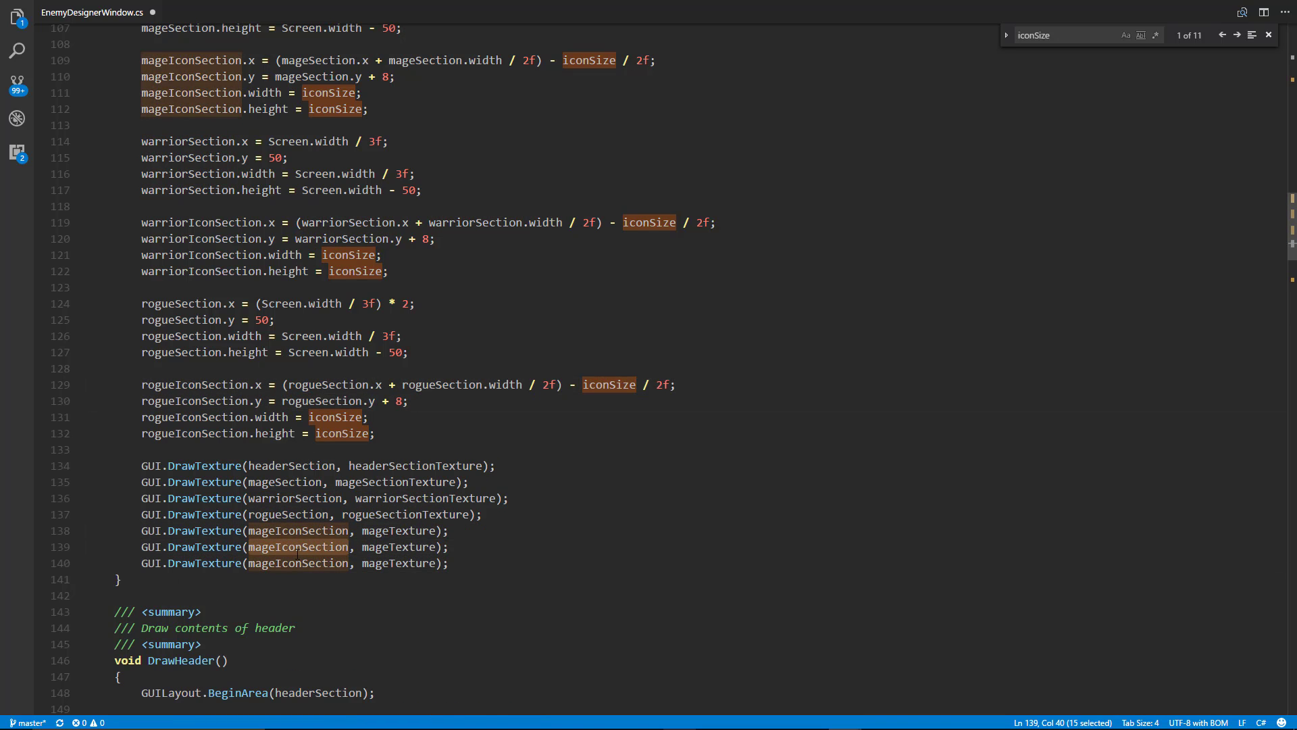
text(warriorI)
key(Return)
double_click(295, 562)
text(ro)
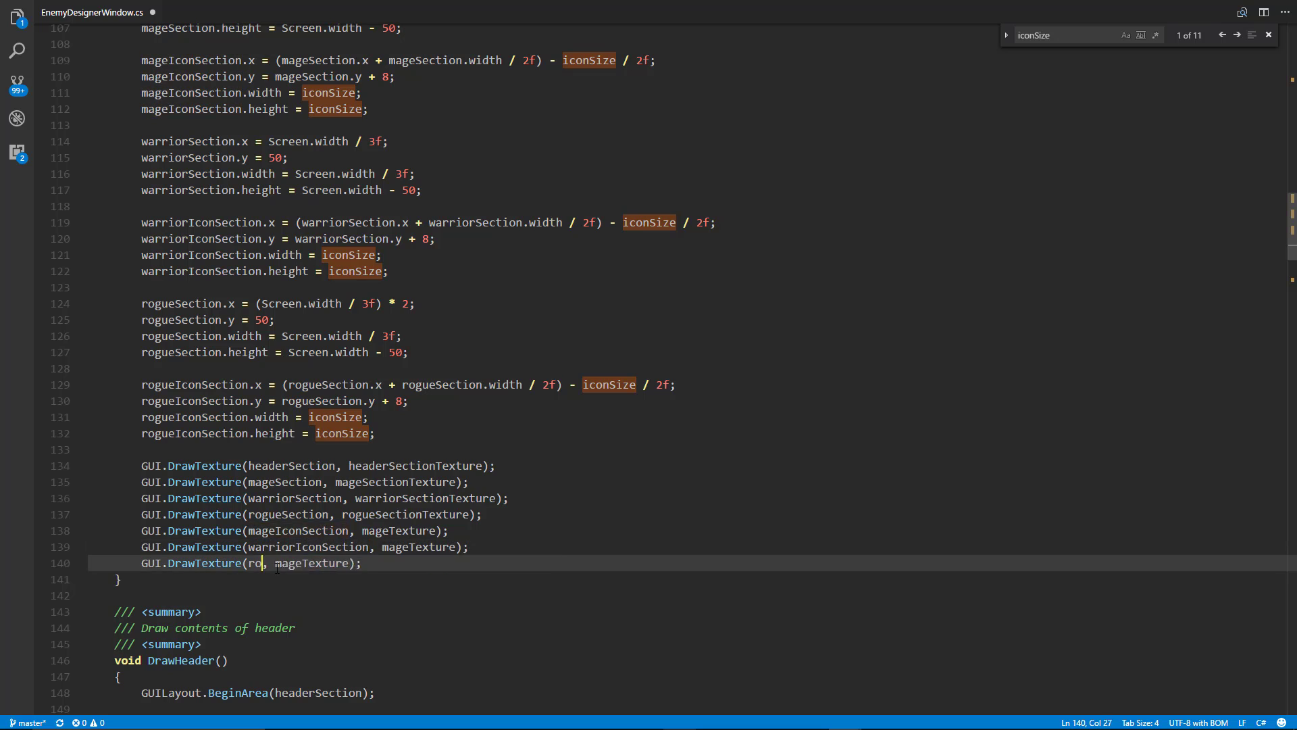
text(gueIconS)
key(Return)
double_click(418, 547)
text(rogueTex)
key(Return)
double_click(394, 562)
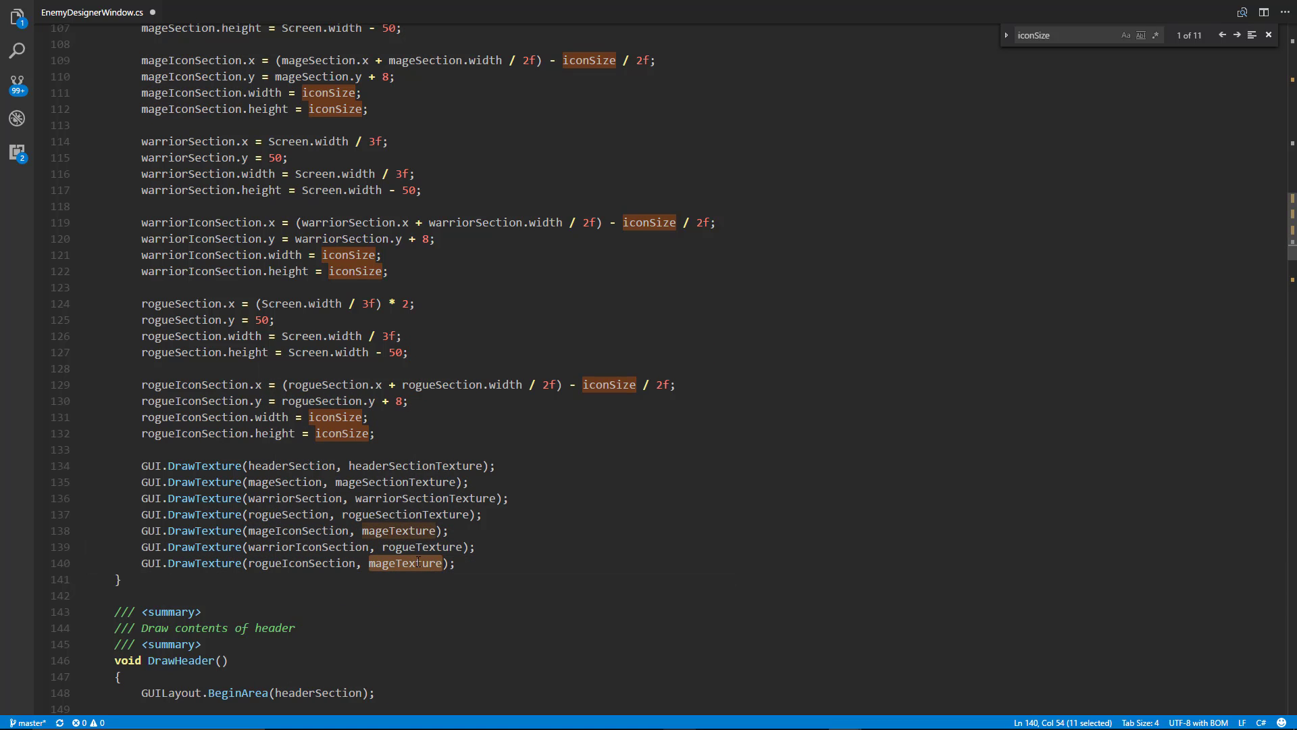
text(rogueTexture)
double_click(418, 546)
text(warriorTexture)
scroll(648, 366, down, 9)
drag(343, 480, 140, 481)
scroll(141, 481, down, 4)
scroll(141, 481, down, 8)
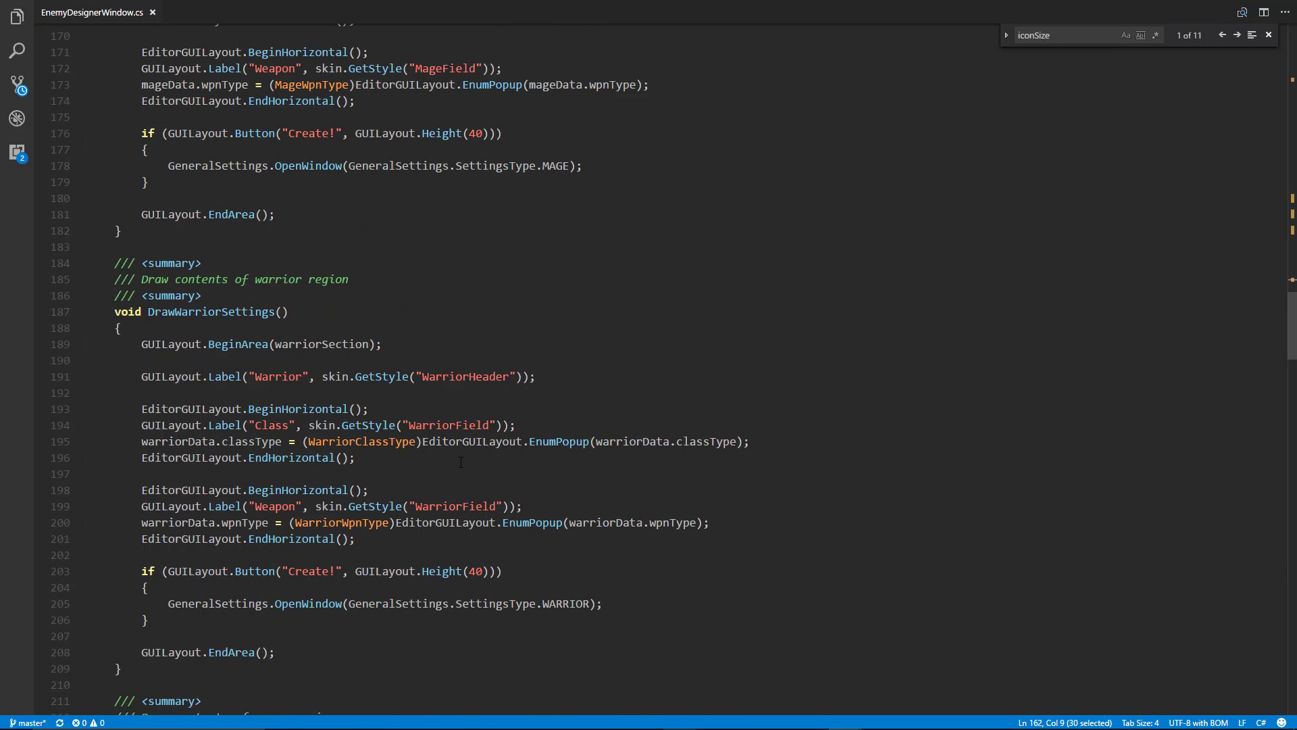
Step: Paste a GUILayout.Space line for icon room above the Warrior label
click(475, 375)
click(474, 344)
key(Return)
key(ctrl+v)
scroll(474, 348, down, 10)
click(475, 345)
key(Return)
key(ctrl+v)
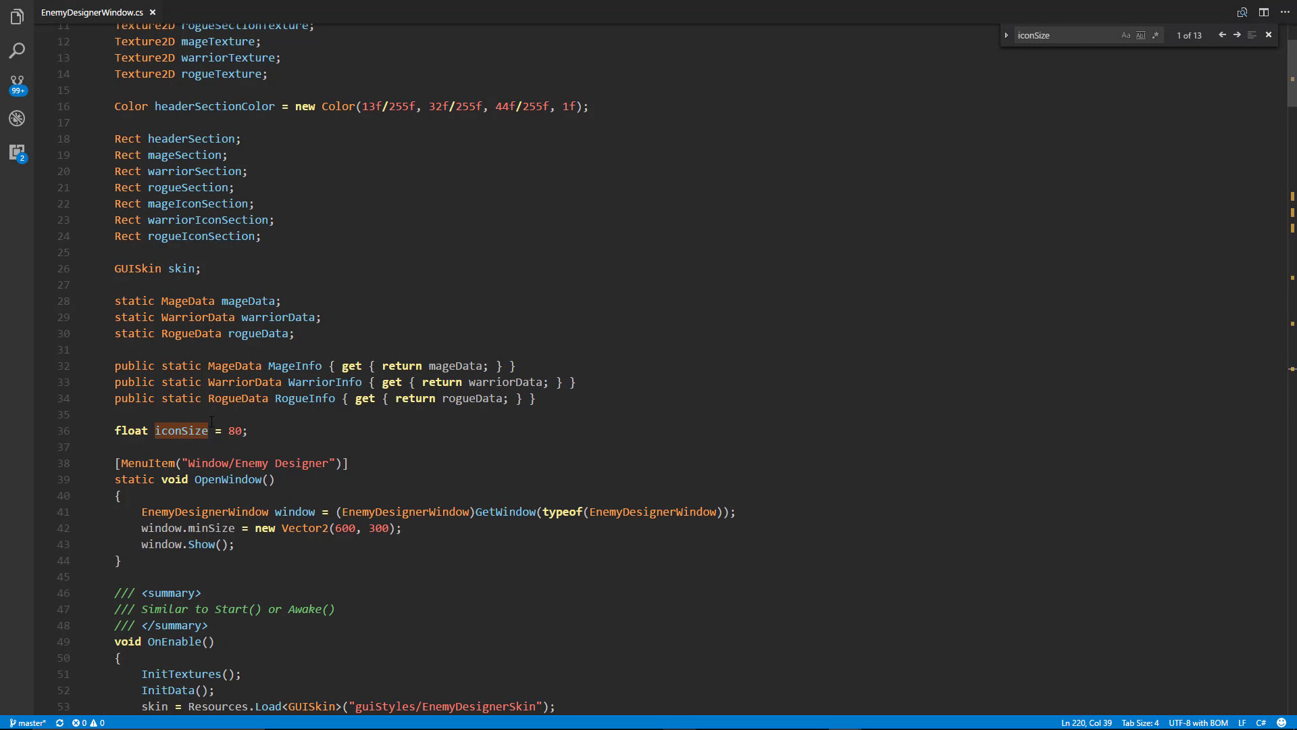
Step: Change the iconSize declaration on line 36 from 80 to 40 and save the script
click(210, 420)
drag(116, 430, 174, 430)
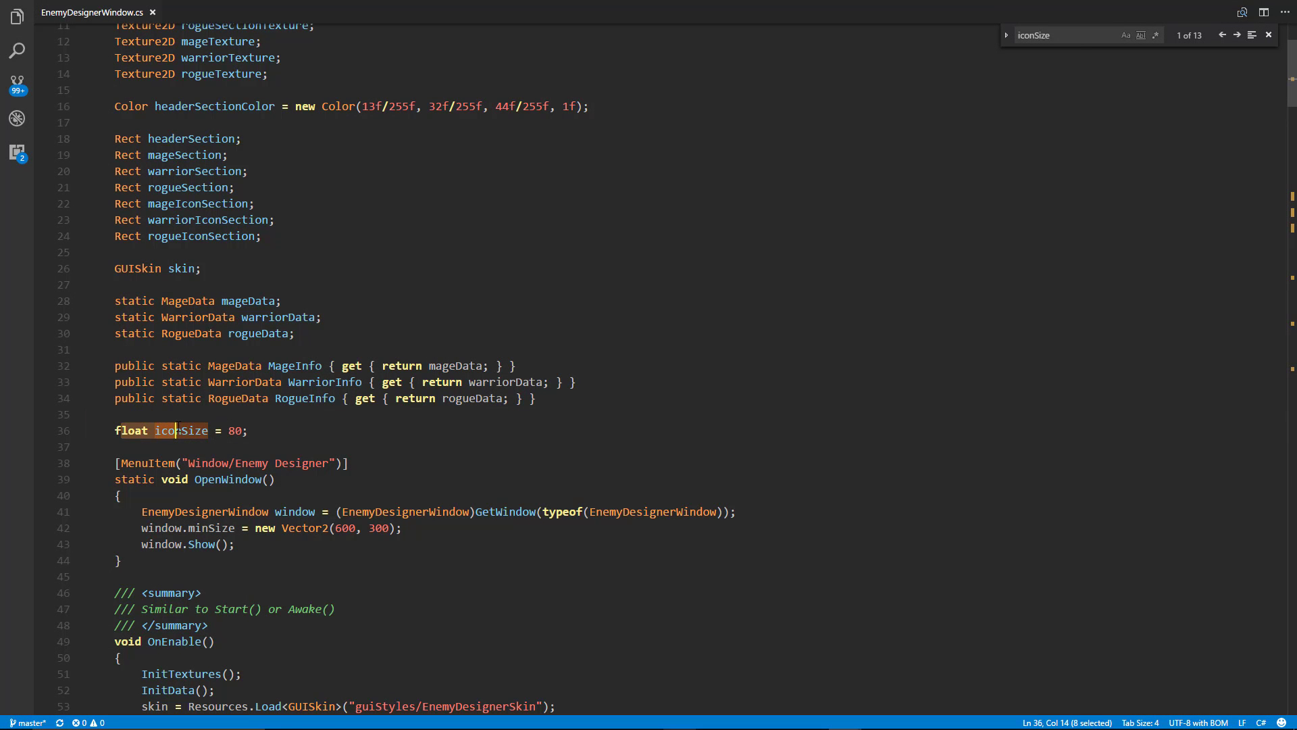
click(229, 430)
key(shift+Right)
text(4)
click(276, 436)
key(ctrl+s)
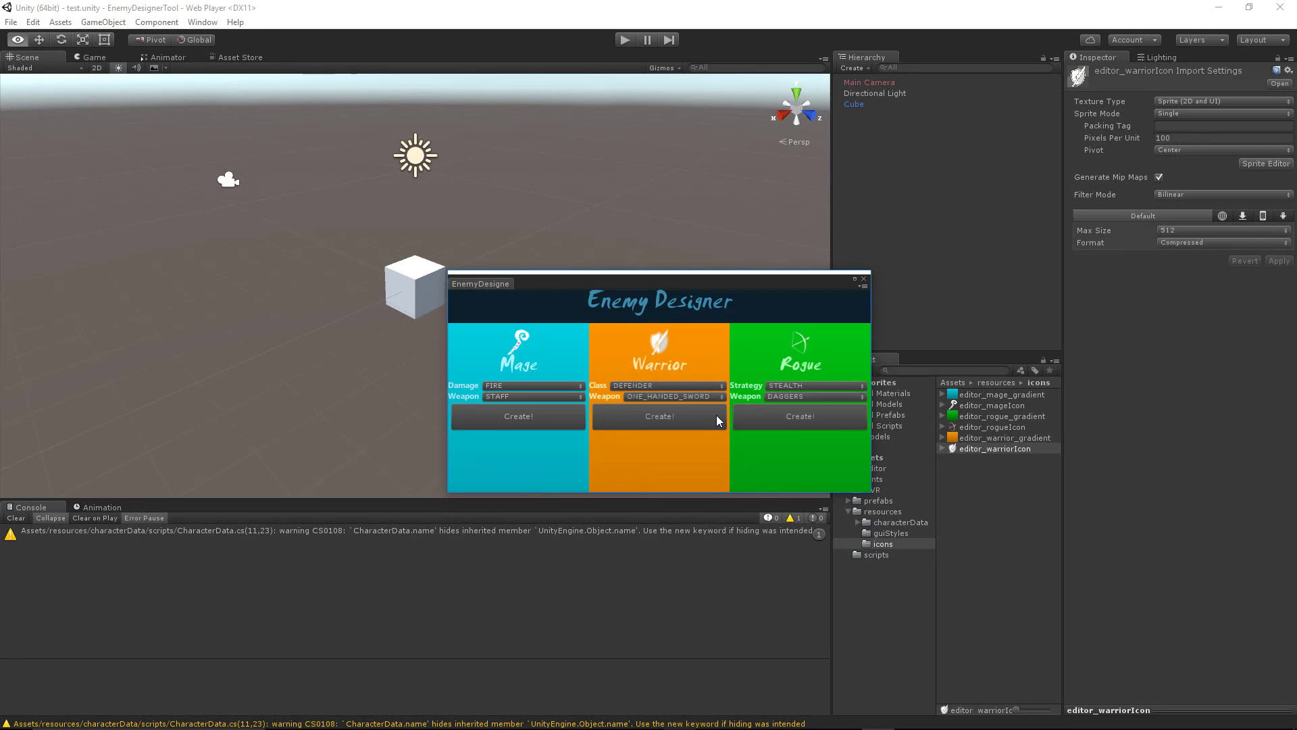
Step: Close Enemy Designer, reopen it from the Window menu, and drag it into place
click(862, 279)
click(202, 22)
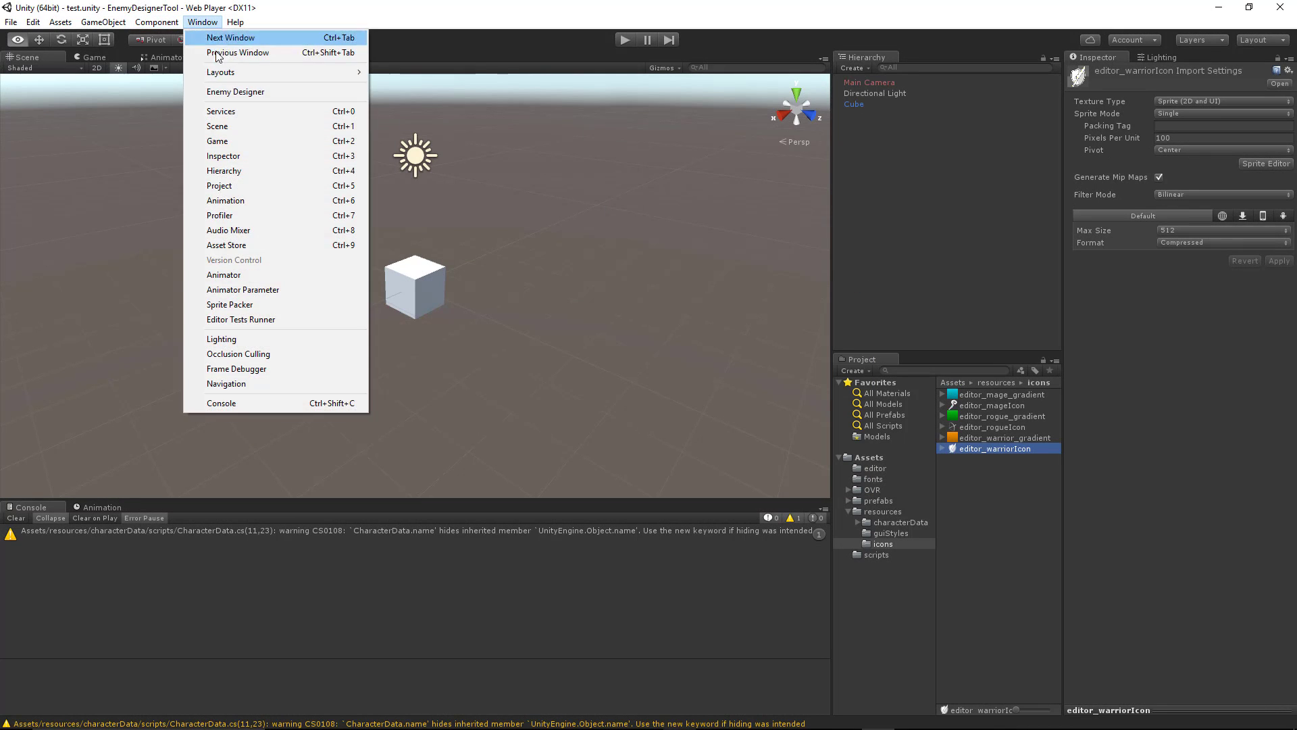
click(239, 92)
drag(615, 284, 627, 294)
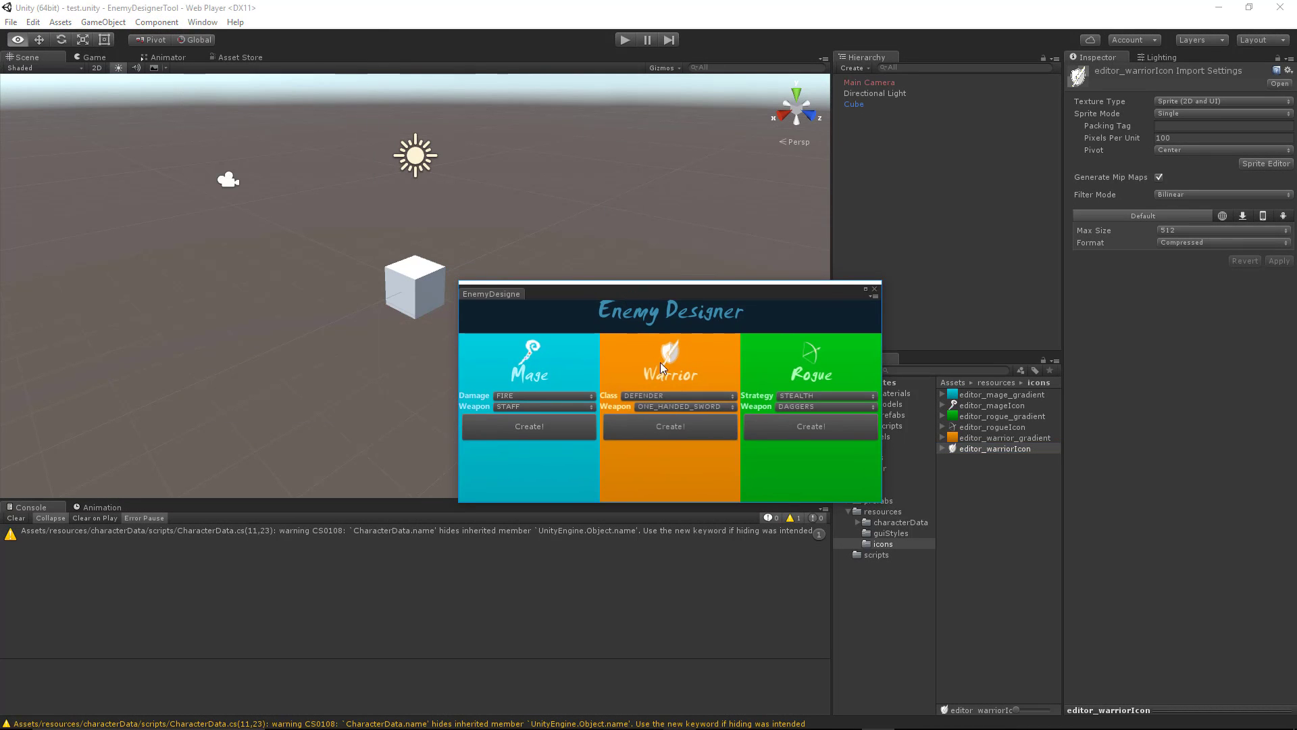